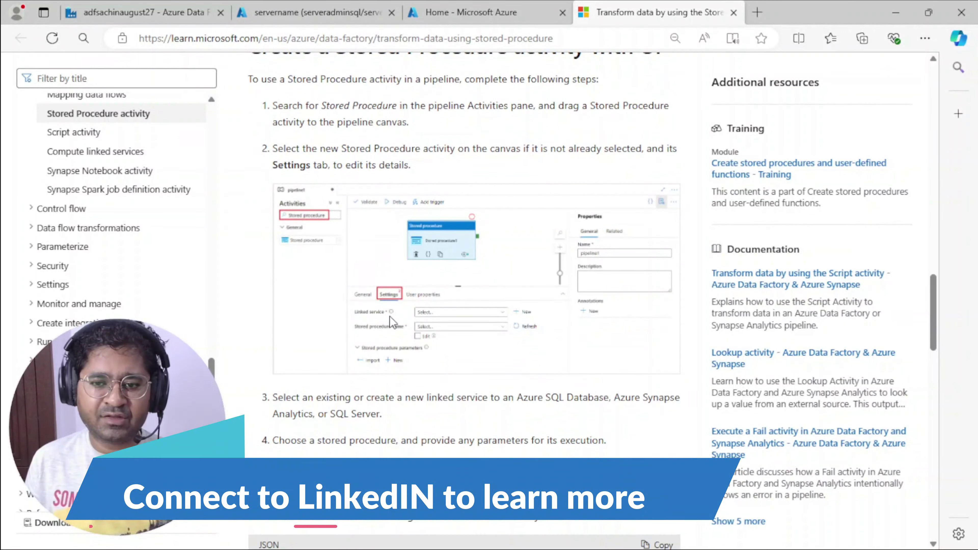
# Review the documentation's steps for creating a Stored Procedure activity, especially choosing a linked service and stored procedure.
pyautogui.scroll(-7, 427, 289)
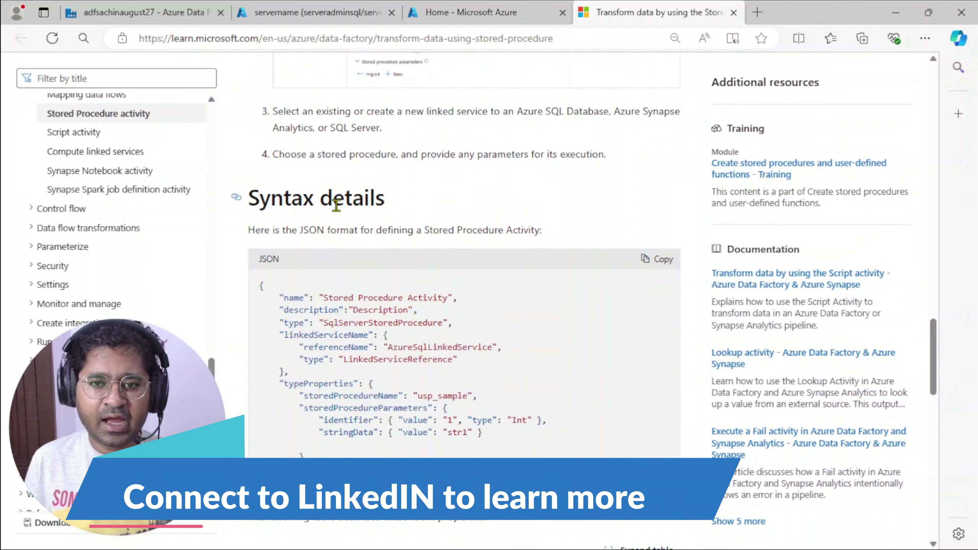
pyautogui.scroll(3, 335, 204)
pyautogui.moveTo(276, 254); pyautogui.dragTo(397, 279)
pyautogui.click(331, 301)
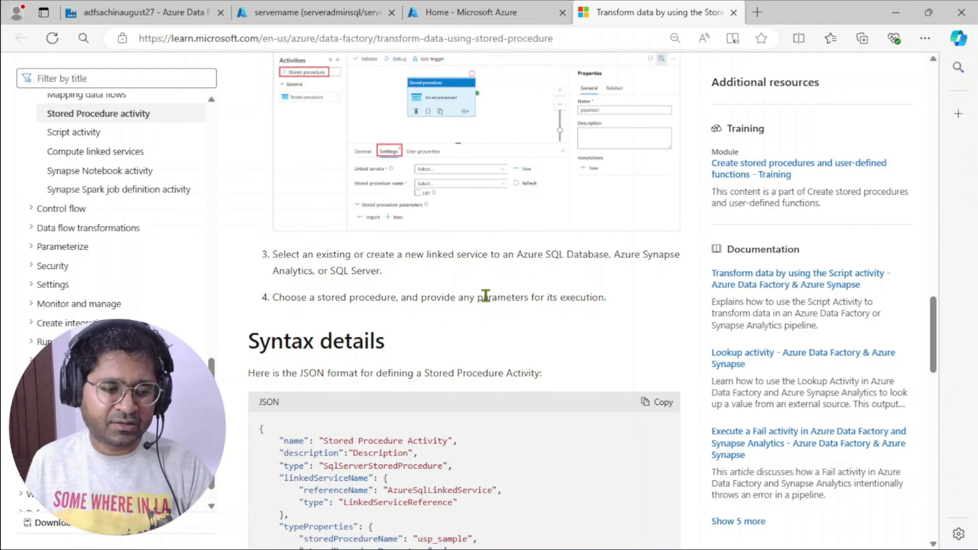
# Switch to the Azure portal home page and open the list of Azure SQL resources.
pyautogui.click(443, 16)
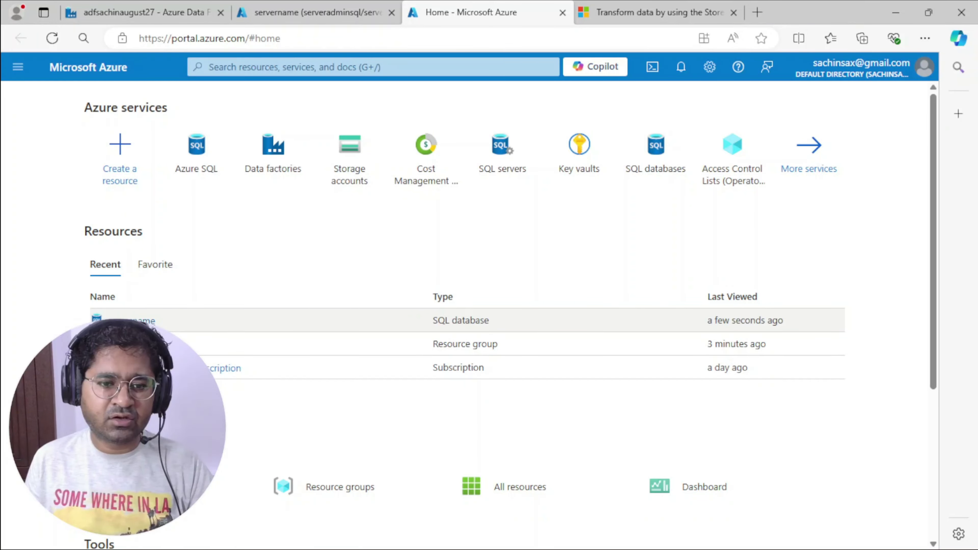
pyautogui.moveTo(133, 320)
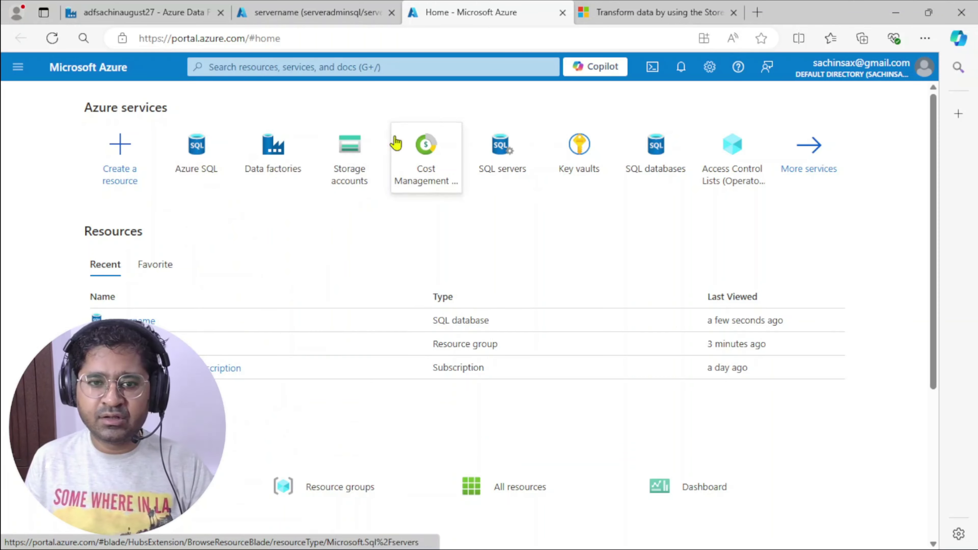
pyautogui.click(197, 147)
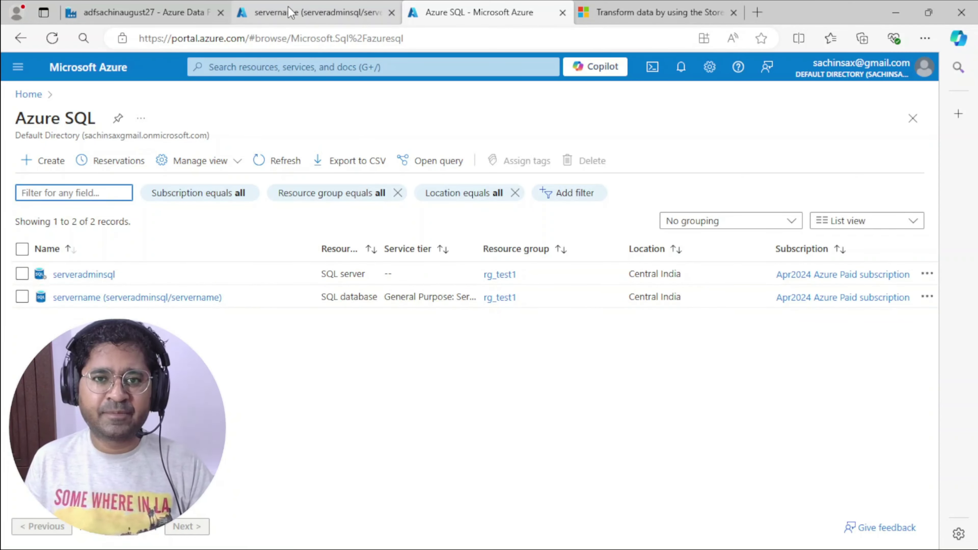
# Switch to the servername database's query editor and check which server it belongs to.
pyautogui.click(308, 12)
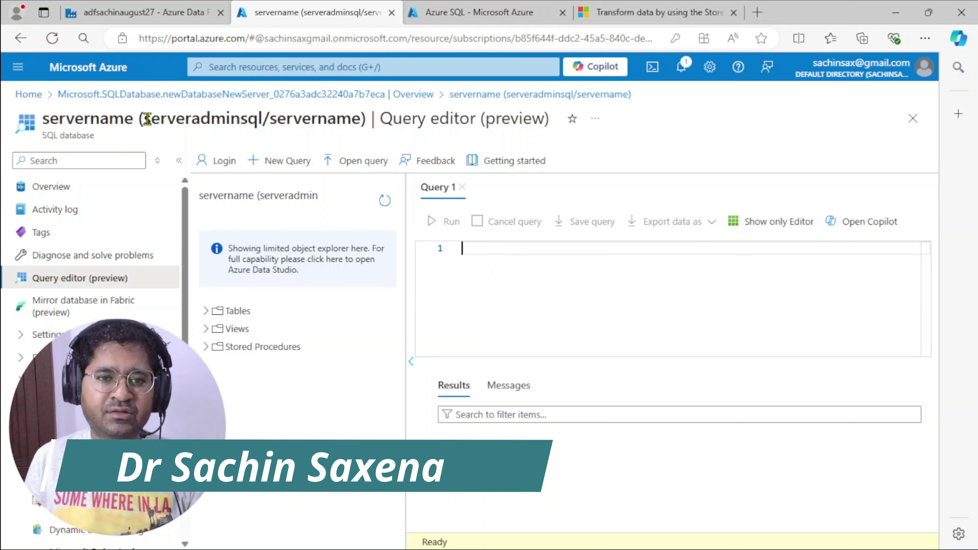
pyautogui.moveTo(144, 123); pyautogui.dragTo(260, 122)
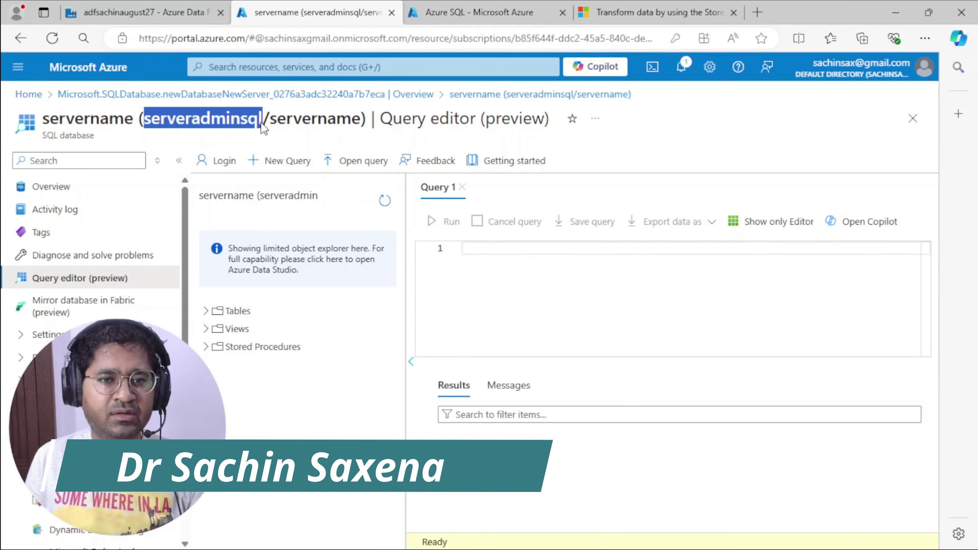
pyautogui.click(221, 123)
pyautogui.click(491, 298)
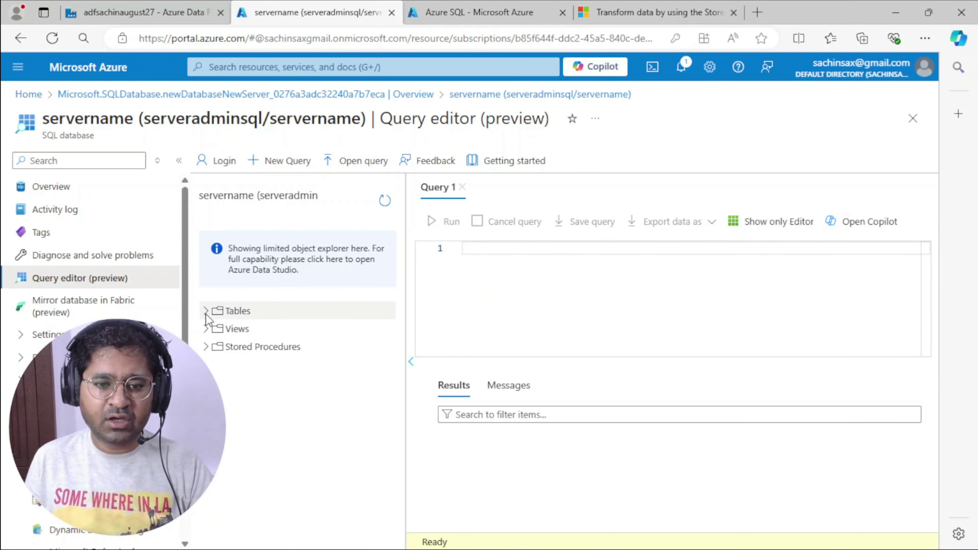
# Expand the database's tables, select the top 1000 rows of SalesLT.Product and look through the returned products.
pyautogui.click(207, 311)
pyautogui.scroll(-1, 267, 403)
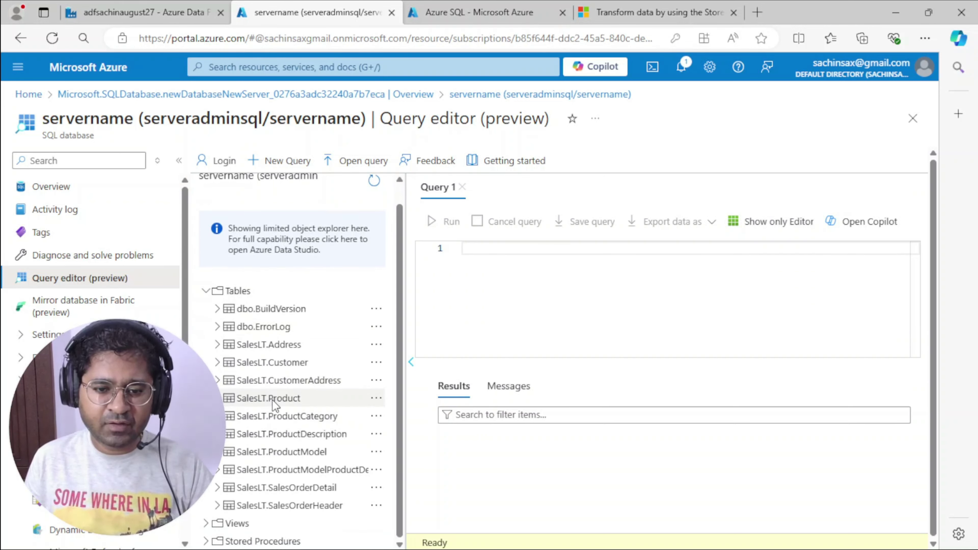
pyautogui.rightClick(274, 403)
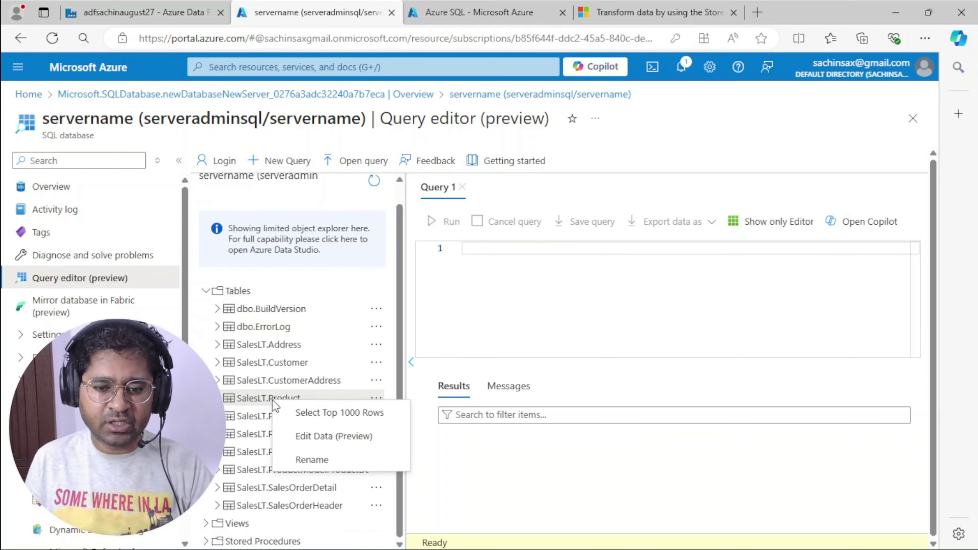
pyautogui.click(317, 415)
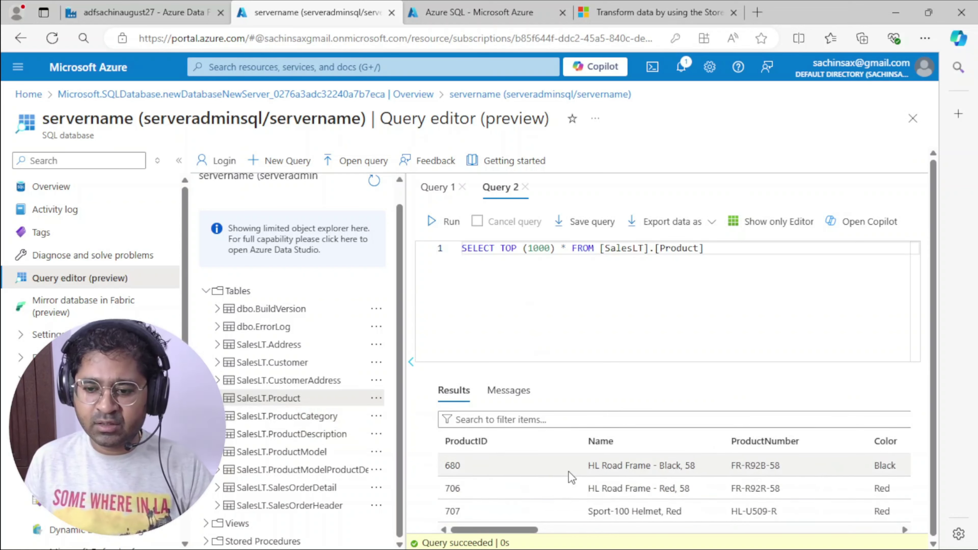
pyautogui.scroll(-3, 551, 485)
pyautogui.scroll(3, 535, 492)
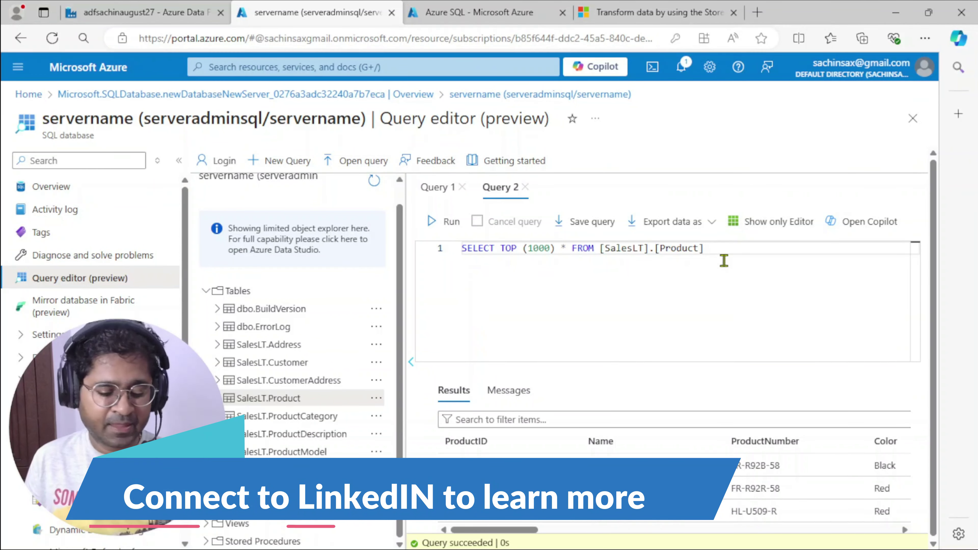
pyautogui.press('Return')
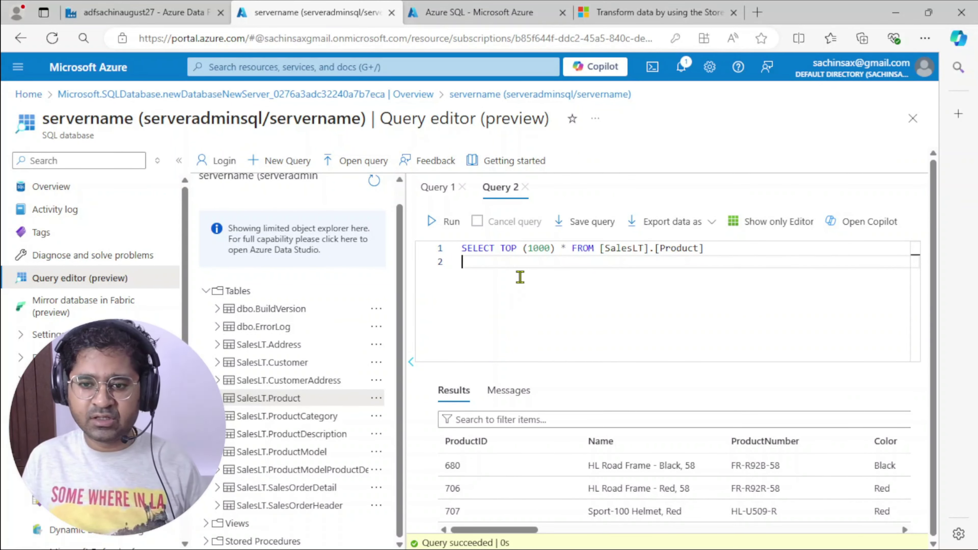
pyautogui.press('Return')
pyautogui.write("create procedure product_name @Name varchar(35) as begin update [SalesLT].[Product] set Name=@Name where ProductID ='680' end")
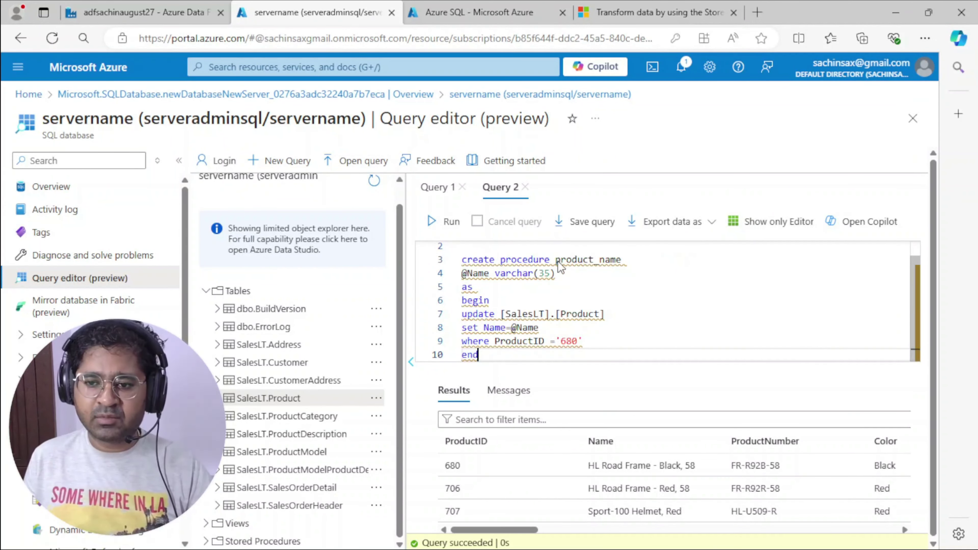
pyautogui.moveTo(556, 261); pyautogui.dragTo(599, 261)
pyautogui.click(633, 283)
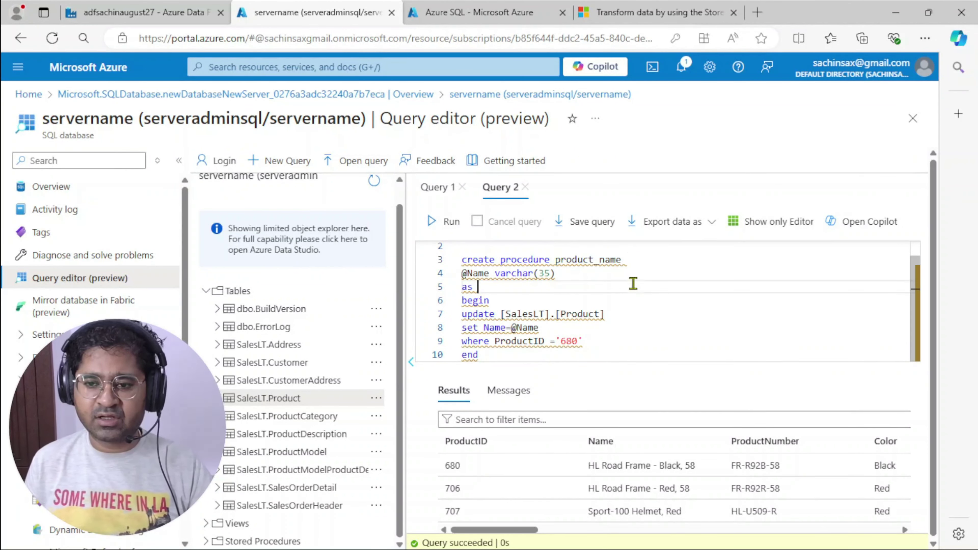
pyautogui.click(628, 272)
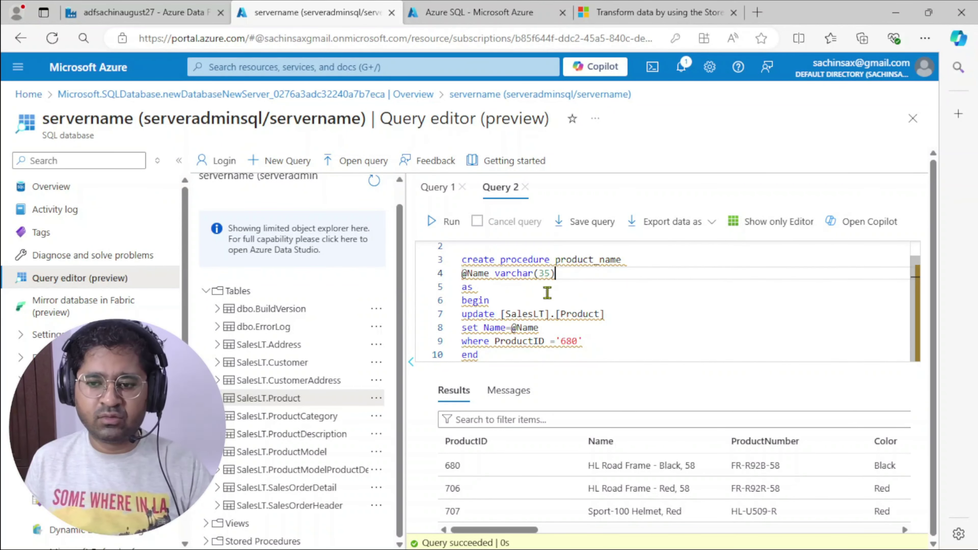
pyautogui.moveTo(490, 273); pyautogui.dragTo(464, 273)
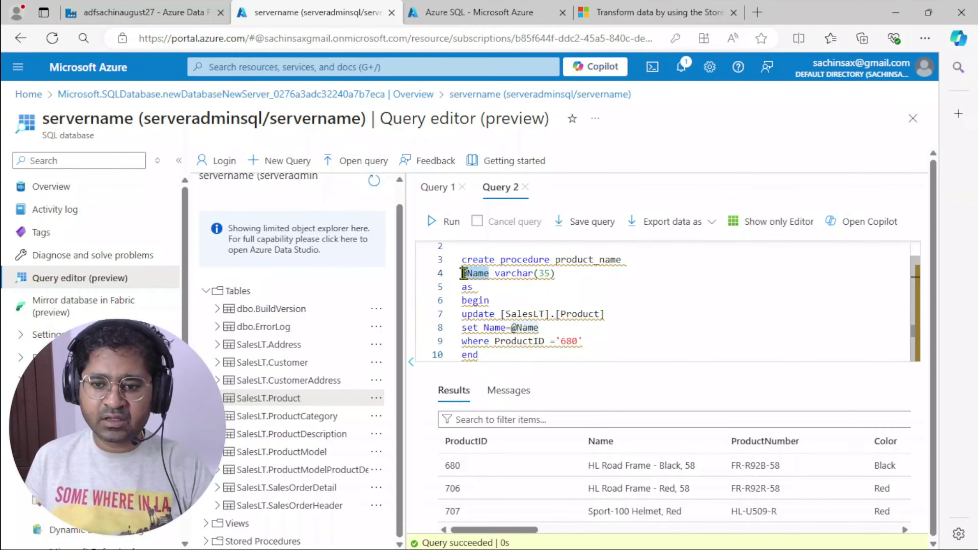
pyautogui.click(571, 274)
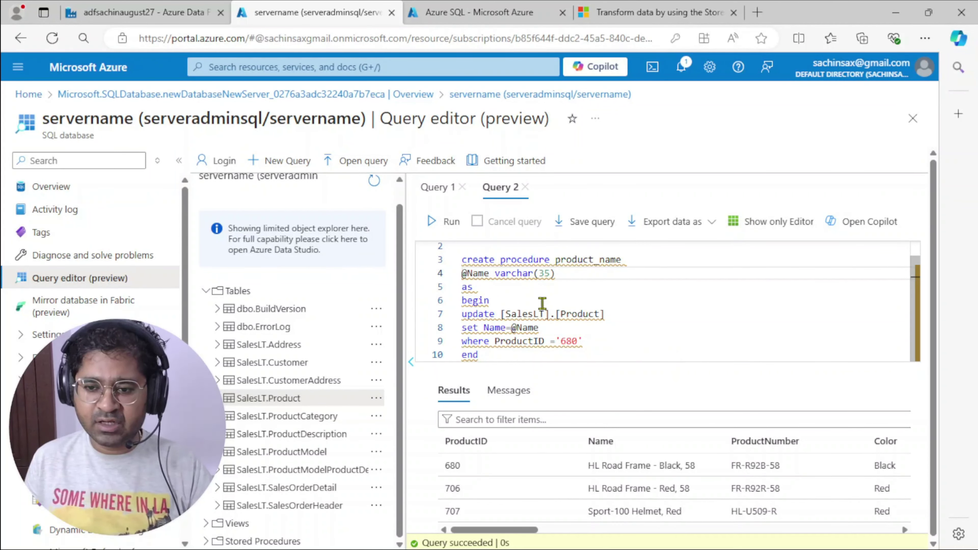
pyautogui.click(500, 299)
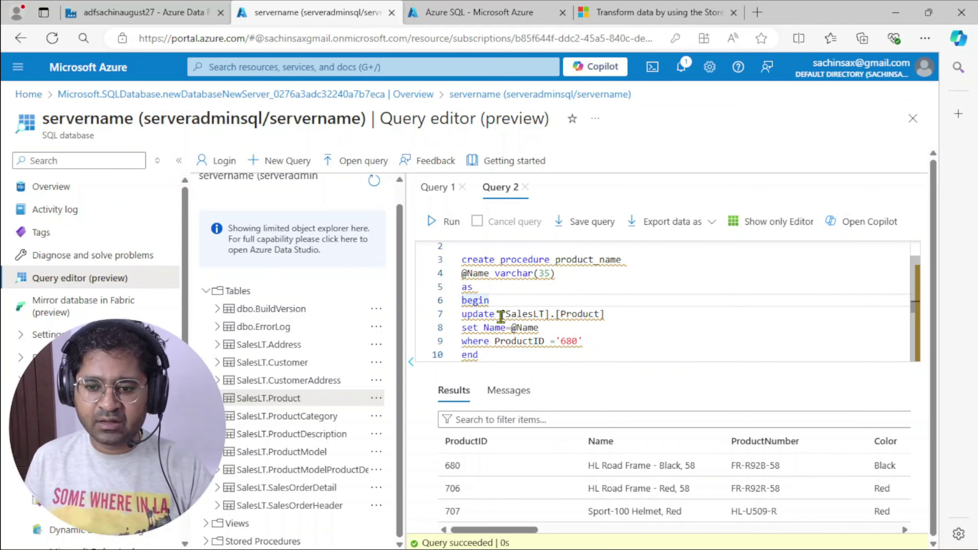
pyautogui.moveTo(502, 314)
pyautogui.moveTo(502, 314); pyautogui.dragTo(618, 318)
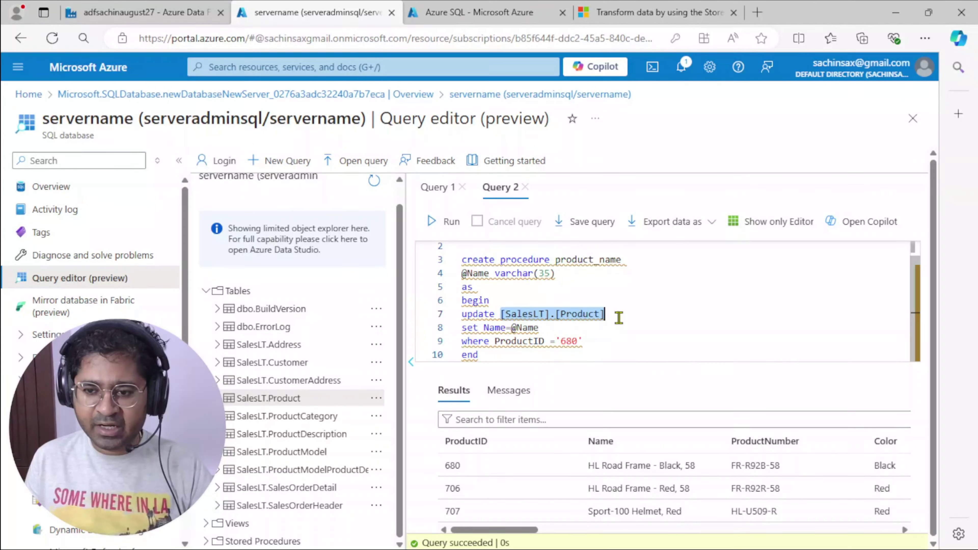
pyautogui.click(654, 319)
pyautogui.doubleClick(511, 329)
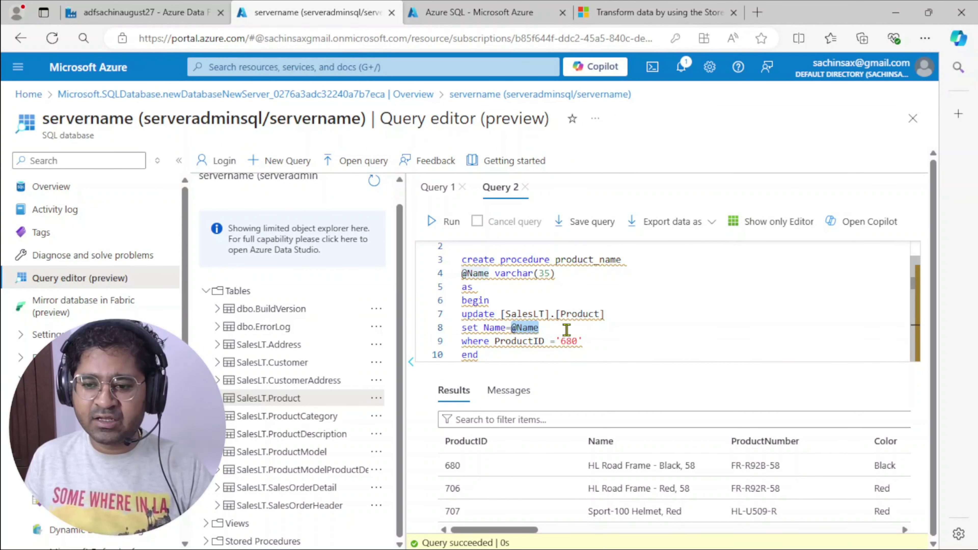
pyautogui.click(633, 330)
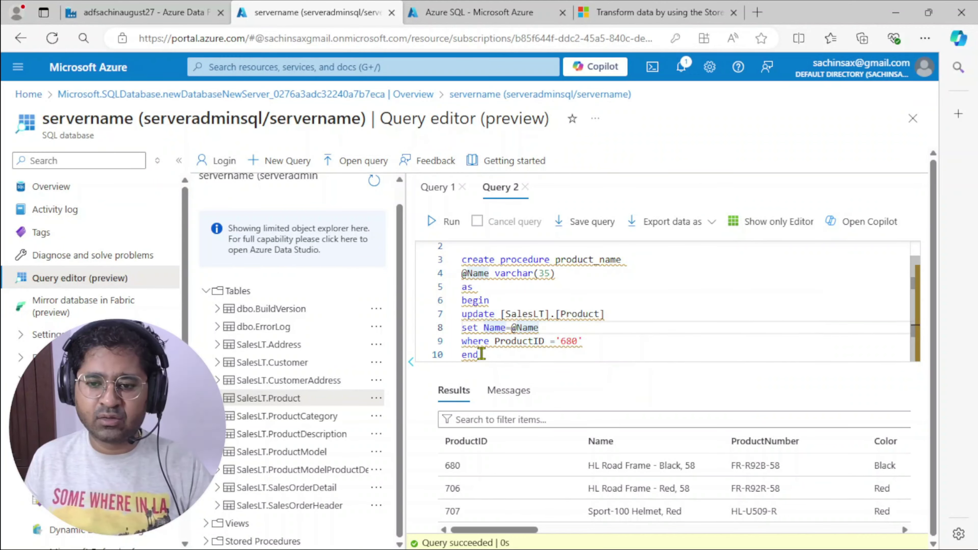
# Run only the create procedure product_name block and check its results.
pyautogui.moveTo(482, 354); pyautogui.dragTo(459, 262)
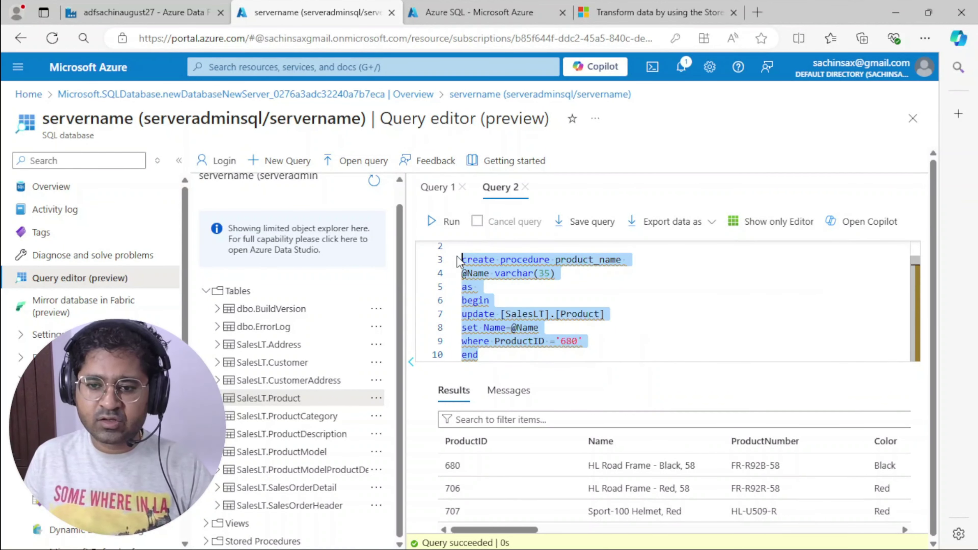
pyautogui.click(447, 221)
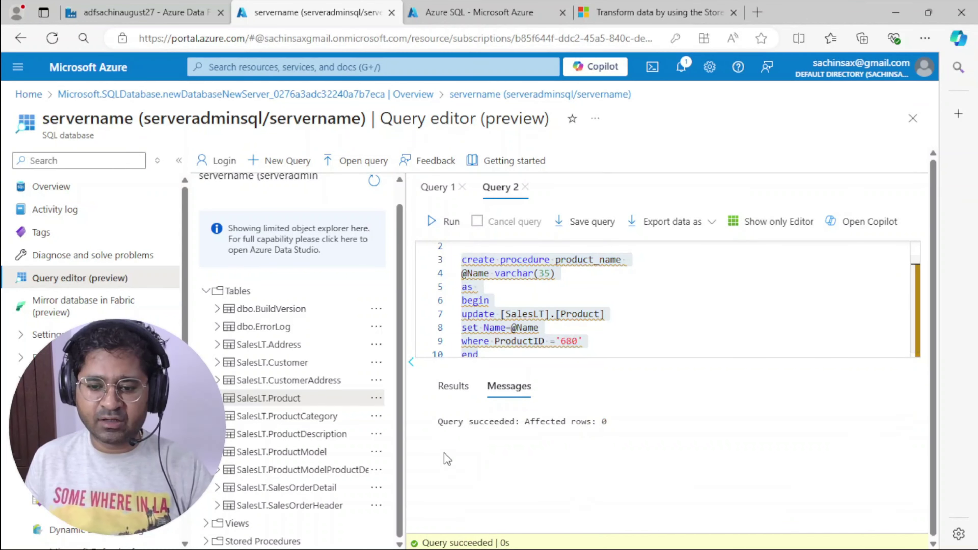
pyautogui.click(451, 387)
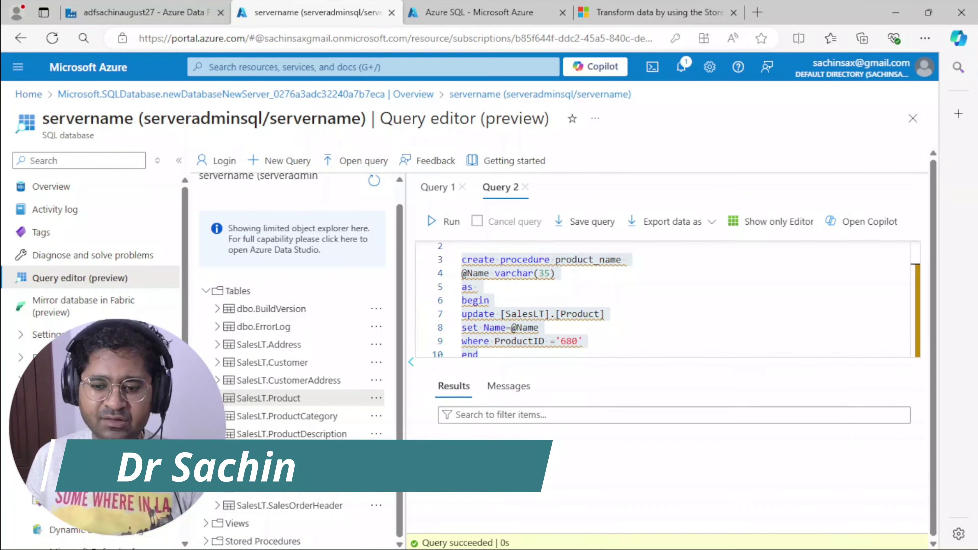
# Add the line exec product_name '' between the SELECT statement and the procedure definition, reusing the procedure's name from its definition.
pyautogui.click(671, 298)
pyautogui.scroll(1, 572, 324)
pyautogui.click(464, 262)
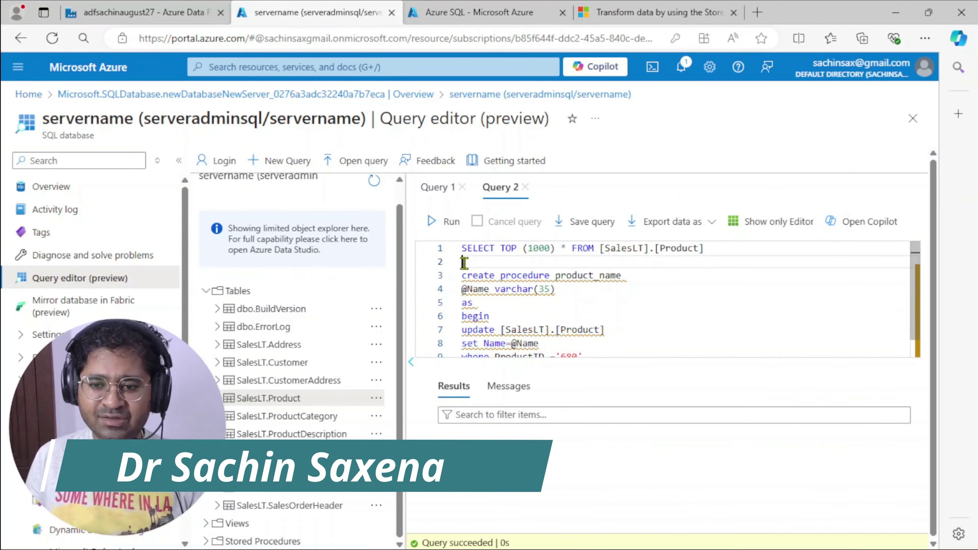
pyautogui.press('Return')
pyautogui.press('Return')
pyautogui.press('Up')
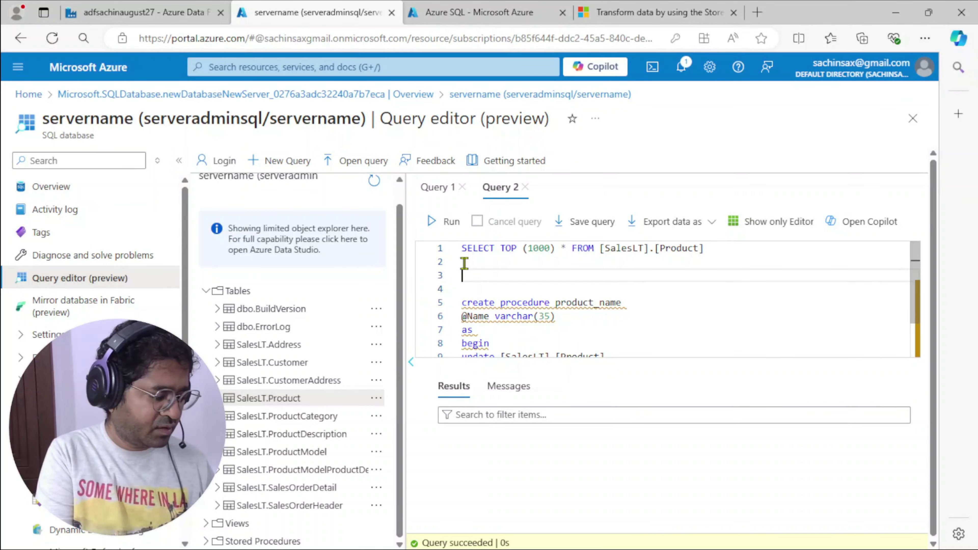
pyautogui.write('exe')
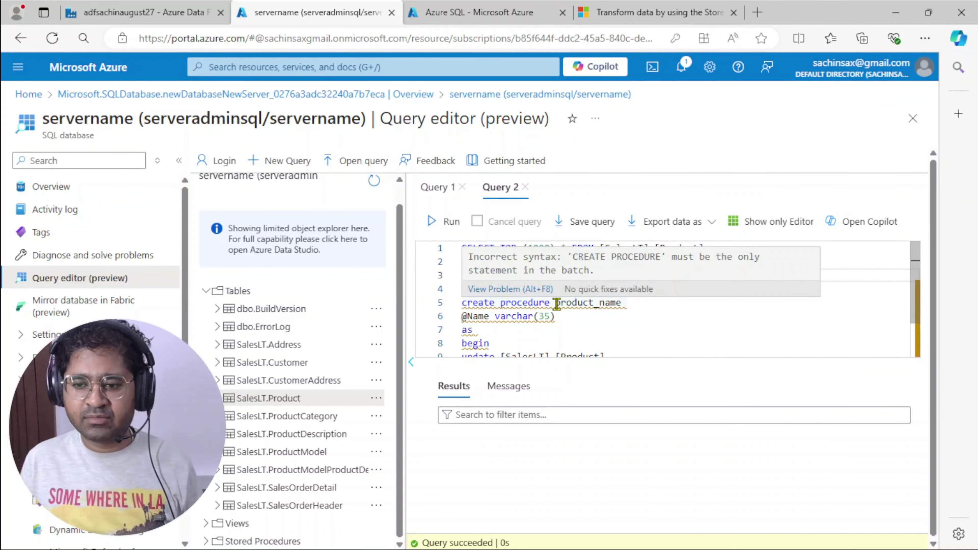
pyautogui.moveTo(556, 302); pyautogui.dragTo(645, 296)
pyautogui.hotkey('ctrl', 'c')
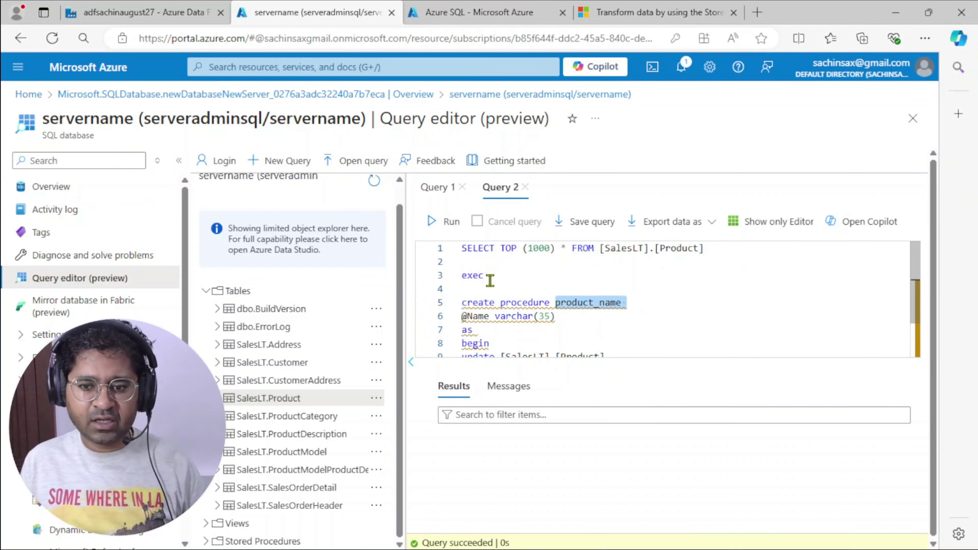
pyautogui.click(501, 276)
pyautogui.hotkey('ctrl', 'v')
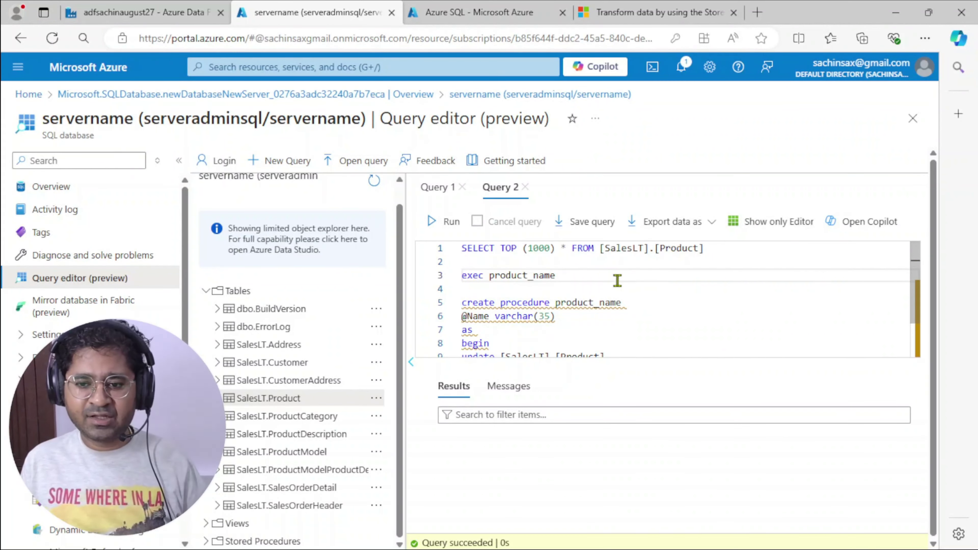
pyautogui.write("''")
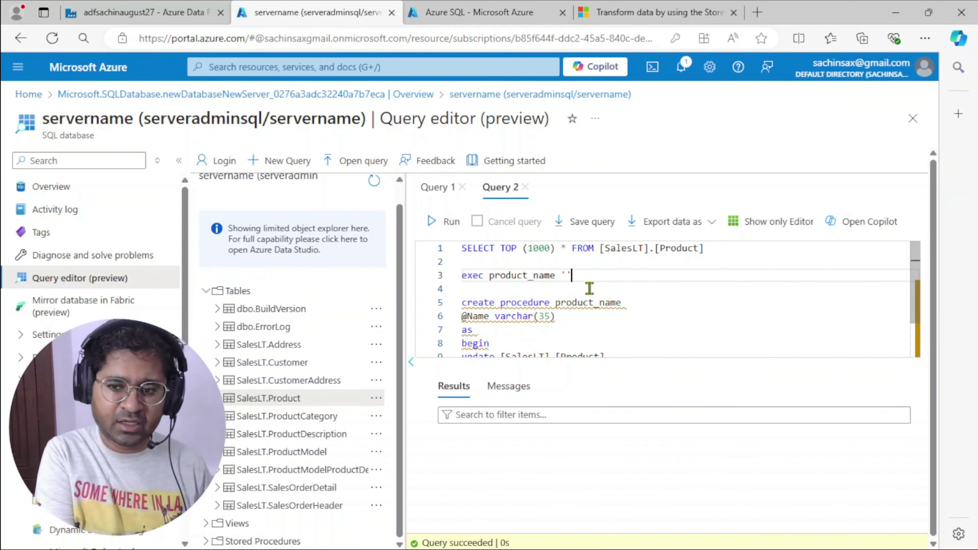
# Set the argument of the exec product_name line to 'Biscuit'.
pyautogui.scroll(-1, 590, 288)
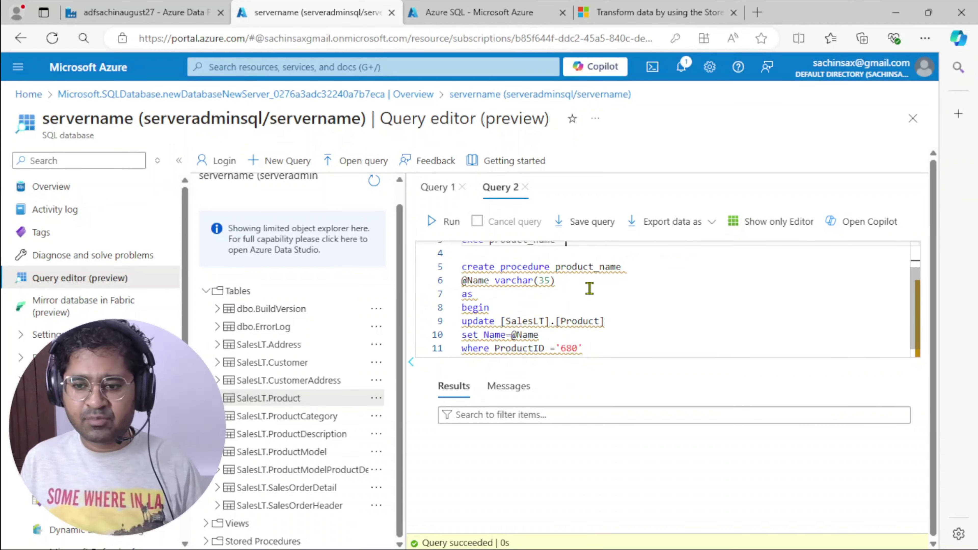
pyautogui.moveTo(496, 349); pyautogui.dragTo(556, 336)
pyautogui.click(497, 341)
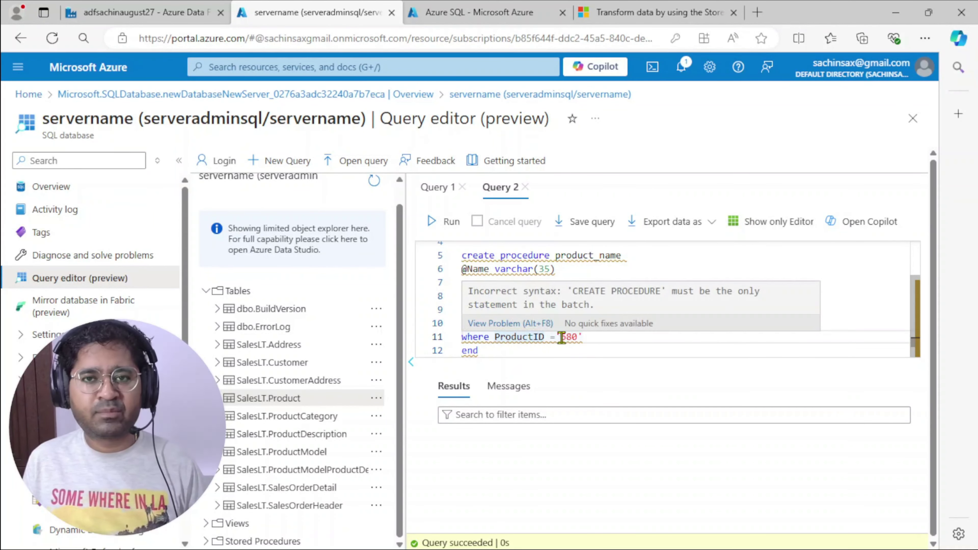
pyautogui.scroll(1, 576, 311)
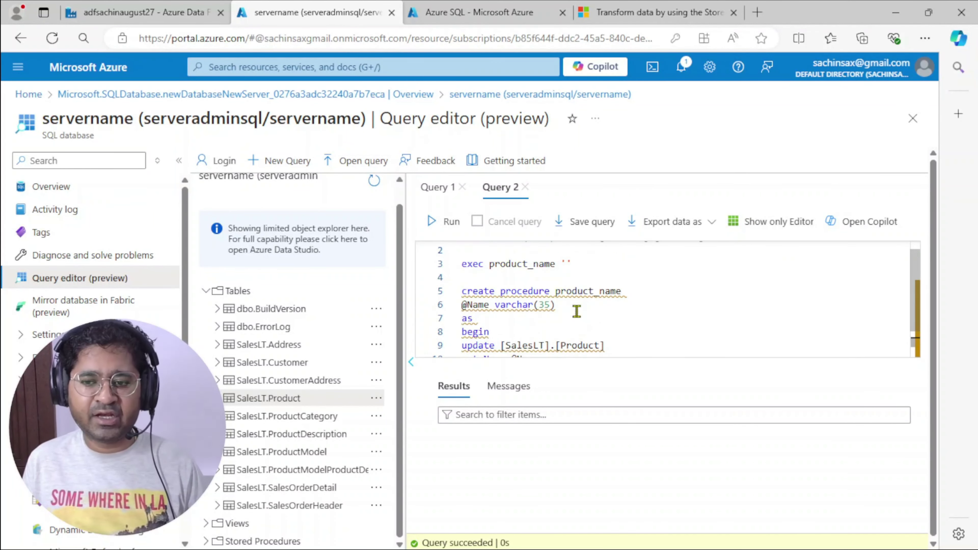
pyautogui.click(566, 264)
pyautogui.write("'")
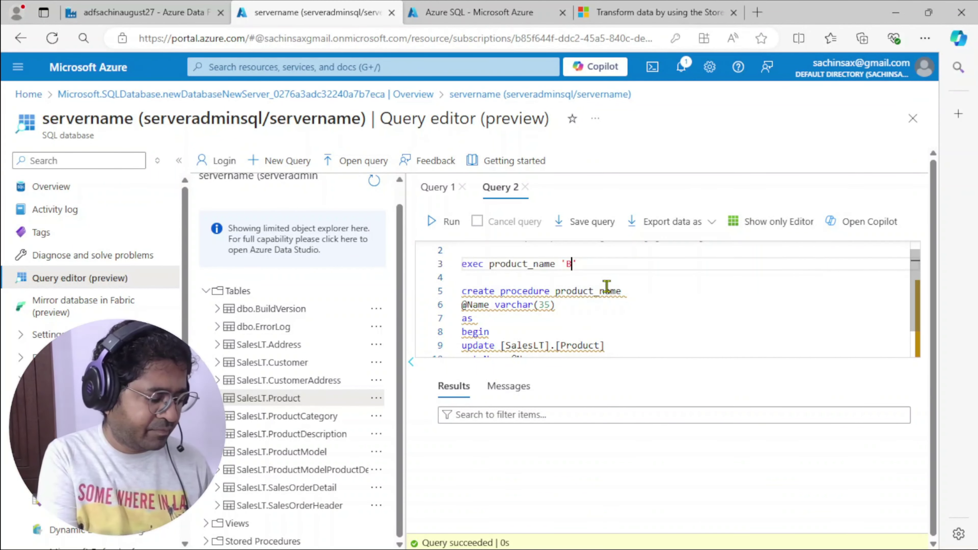
pyautogui.write('Buis')
pyautogui.press('BackSpace')
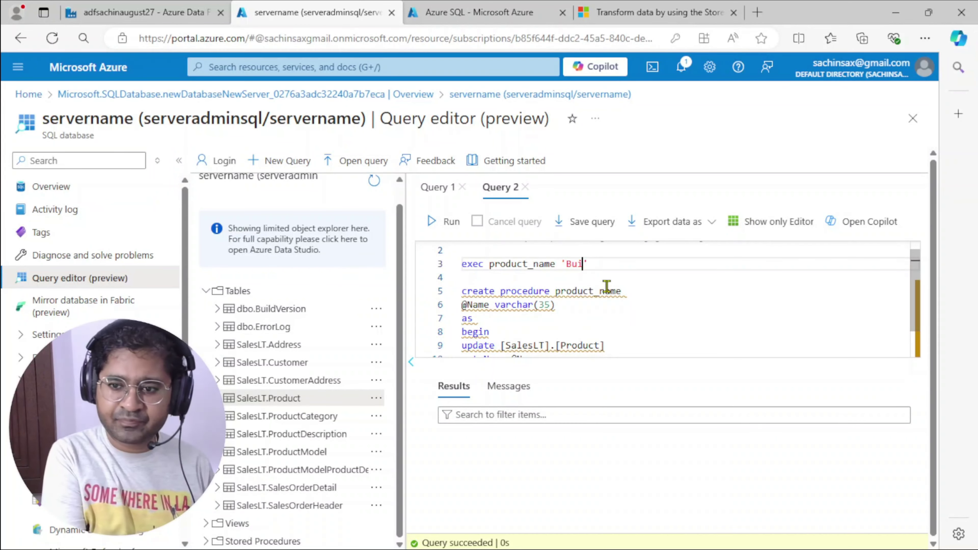
pyautogui.write('iscuit')
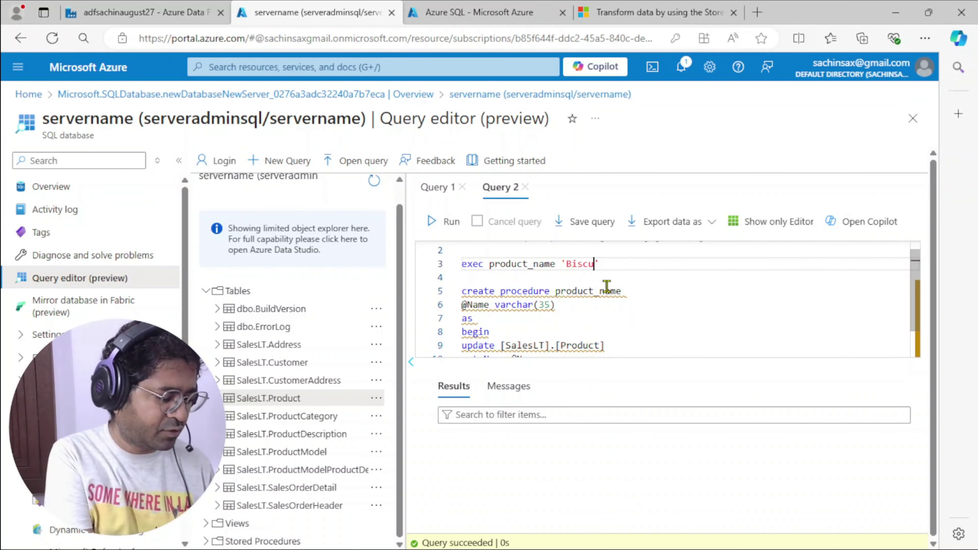
# Run only the exec product_name 'Biscuit' statement.
pyautogui.moveTo(620, 264); pyautogui.dragTo(424, 265)
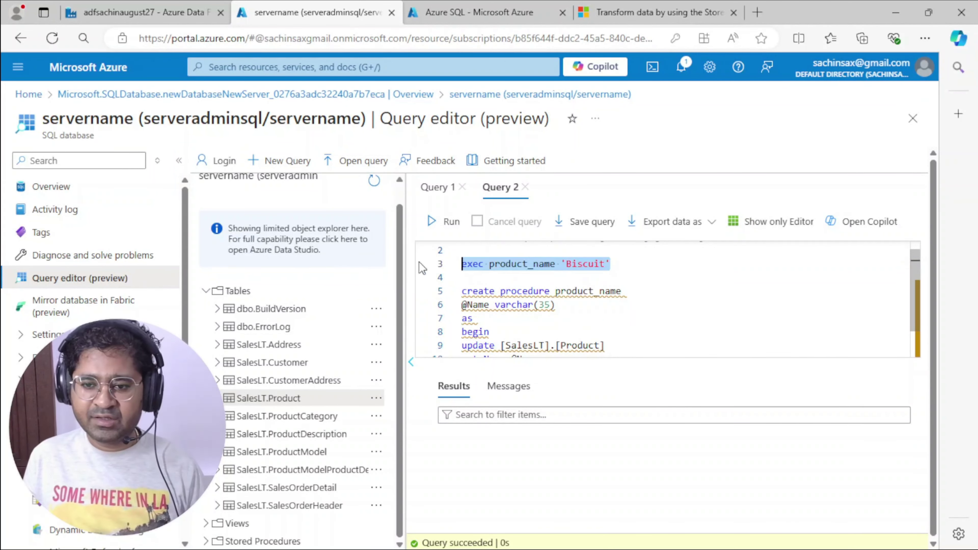
pyautogui.click(443, 222)
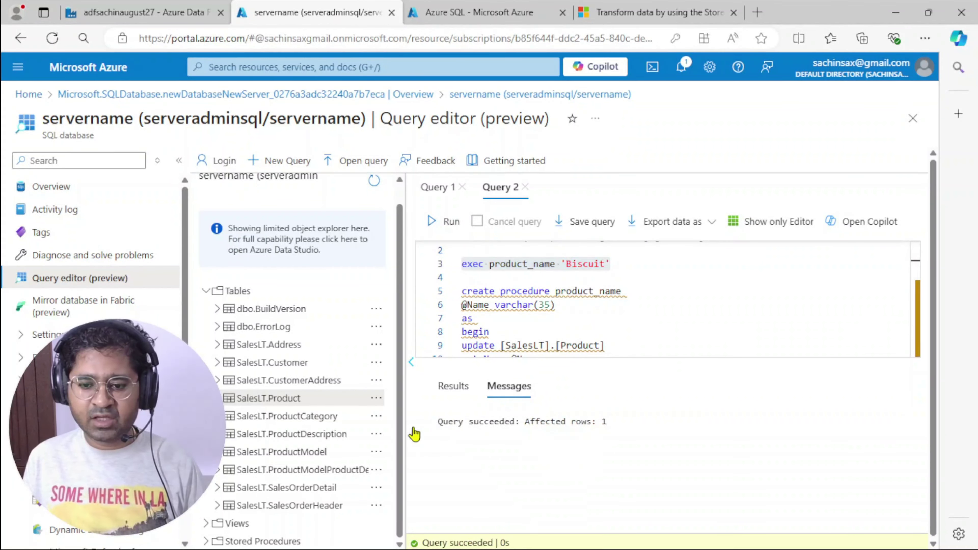
pyautogui.click(656, 319)
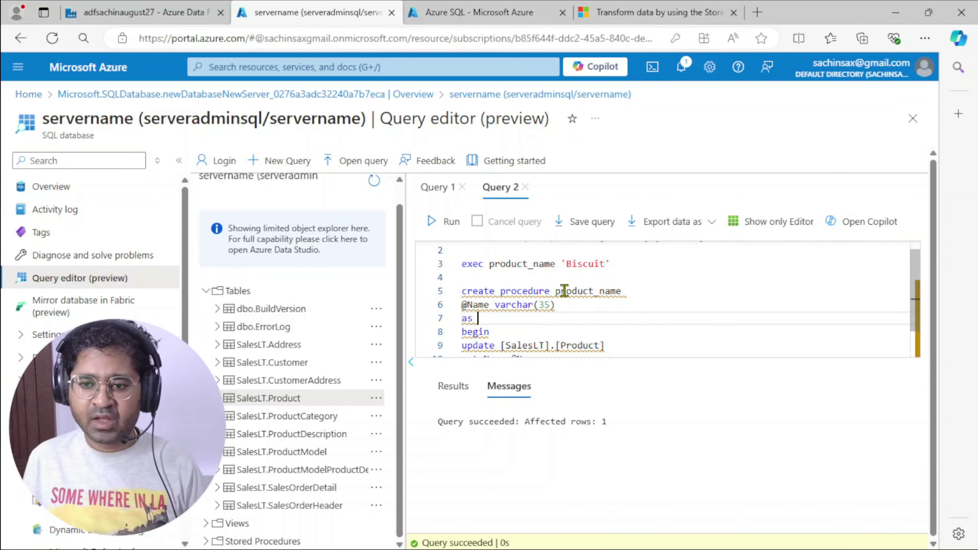
# Run only the SELECT TOP (1000) statement on [SalesLT].[Product] and check the Name of ProductID 680 against the procedure's update.
pyautogui.scroll(1, 654, 270)
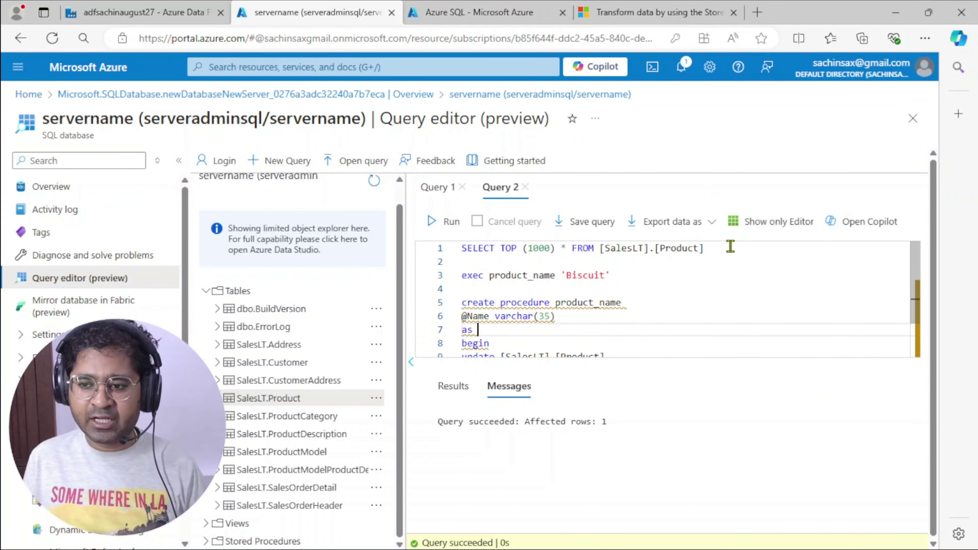
pyautogui.moveTo(728, 248); pyautogui.dragTo(411, 248)
pyautogui.click(441, 226)
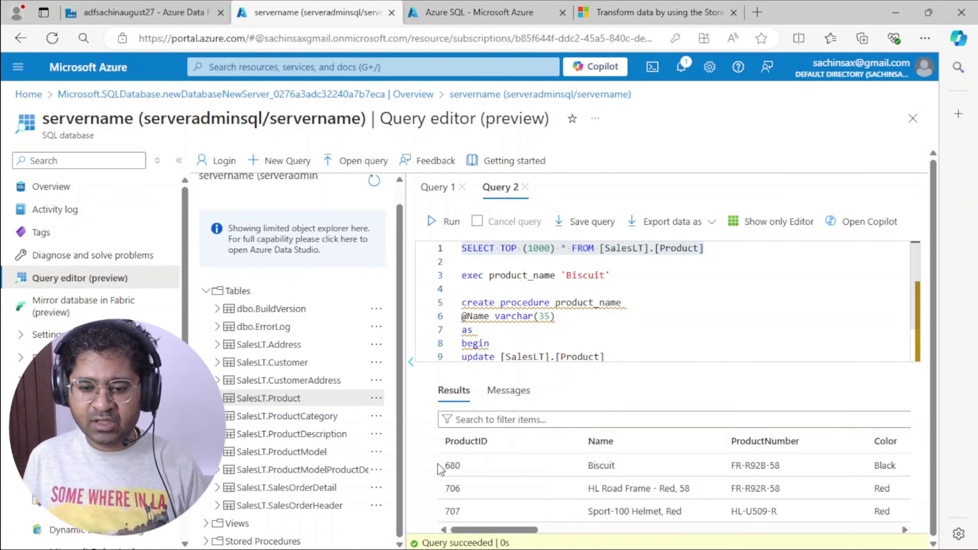
pyautogui.moveTo(444, 466); pyautogui.dragTo(465, 468)
pyautogui.click(609, 465)
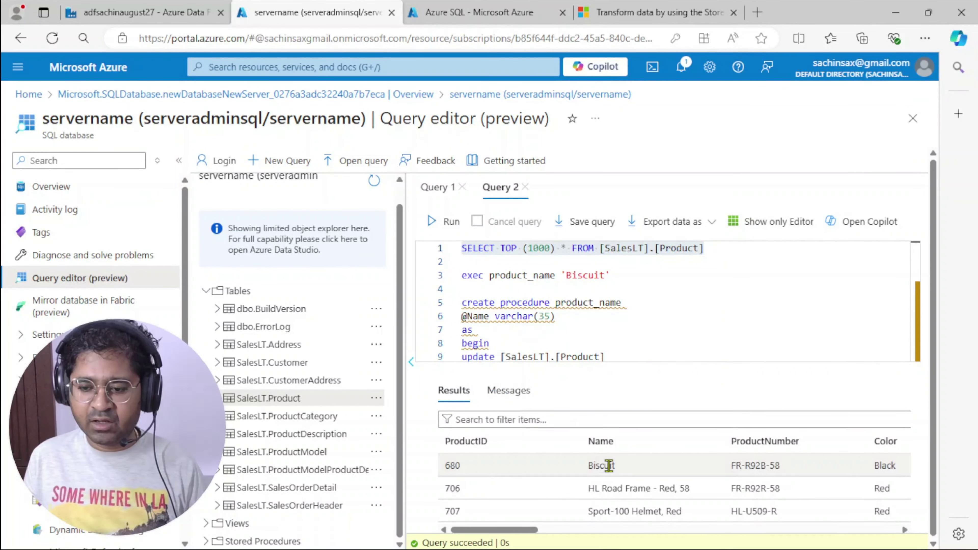
pyautogui.doubleClick(591, 466)
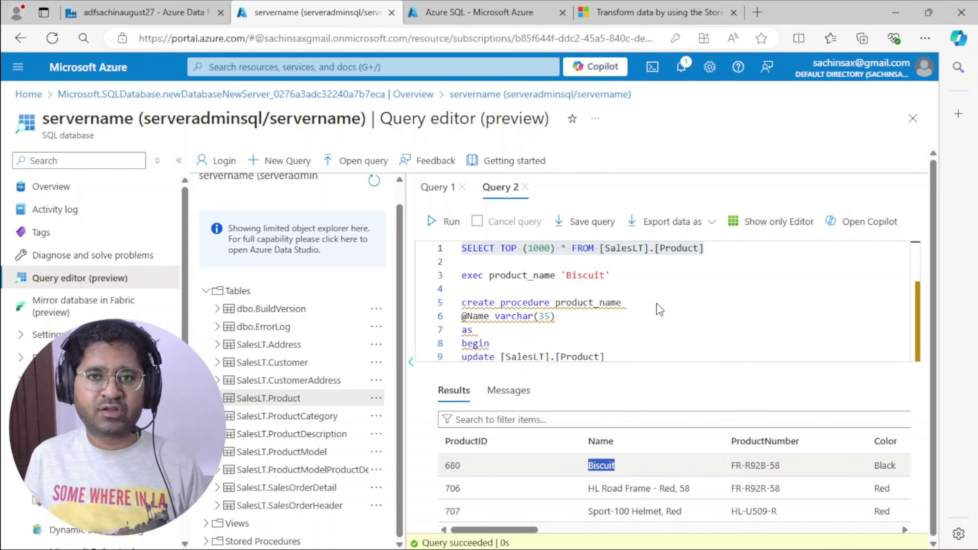
pyautogui.click(623, 308)
pyautogui.scroll(-1, 623, 309)
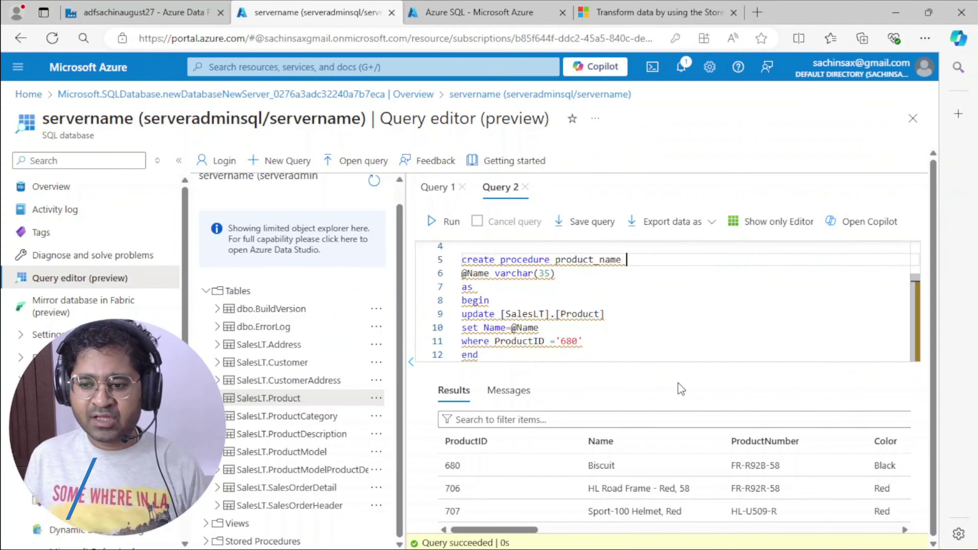
pyautogui.click(636, 314)
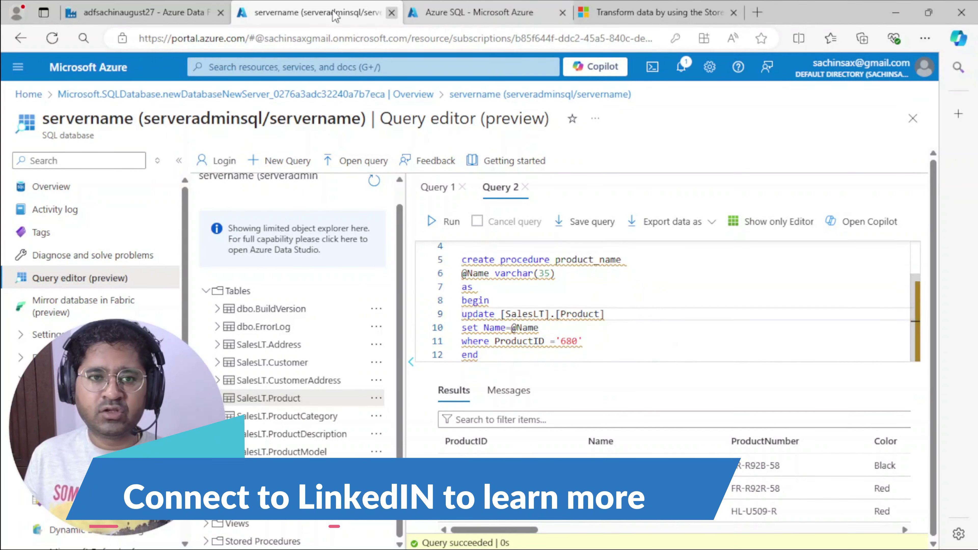
# Switch to Azure Data Factory and start a new dataset with Azure SQL Database as its data store.
pyautogui.click(142, 12)
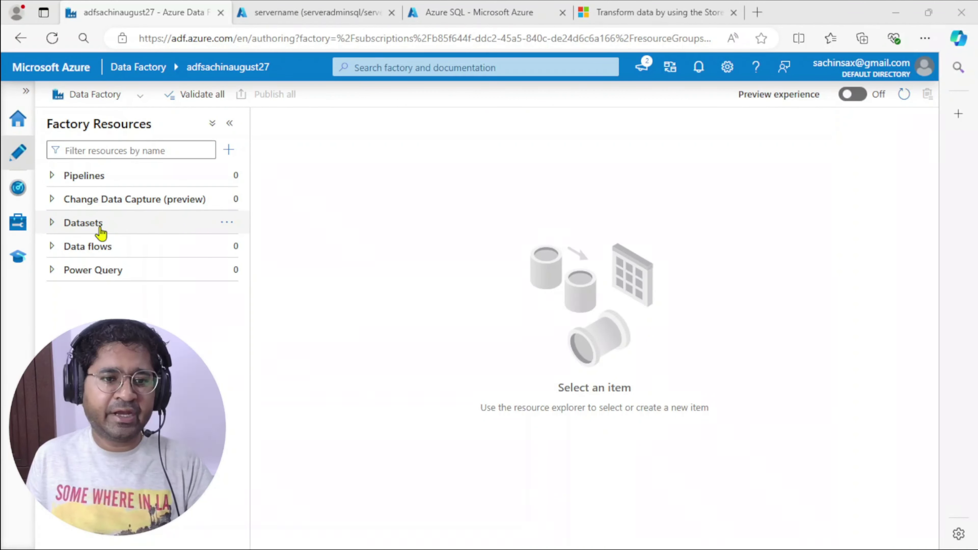
pyautogui.click(227, 222)
pyautogui.click(259, 247)
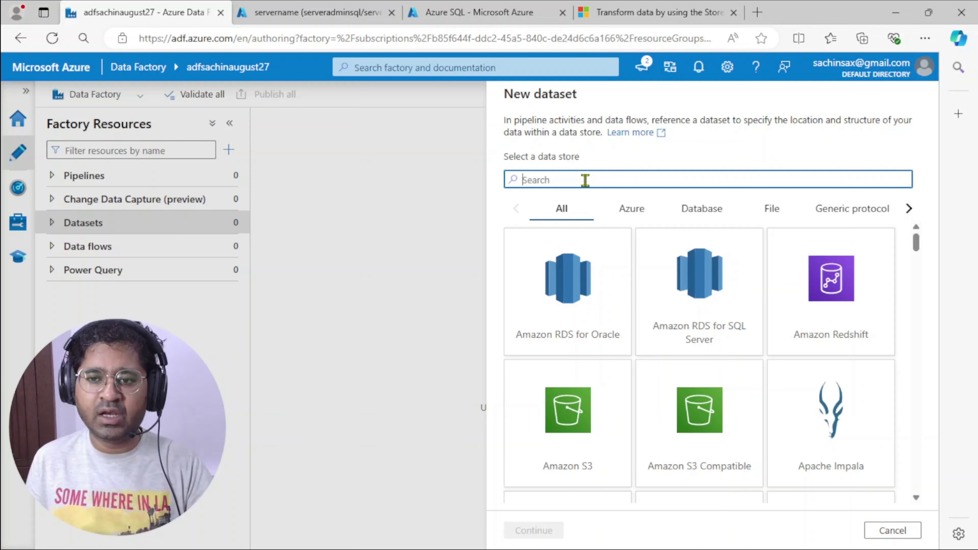
pyautogui.write('sql')
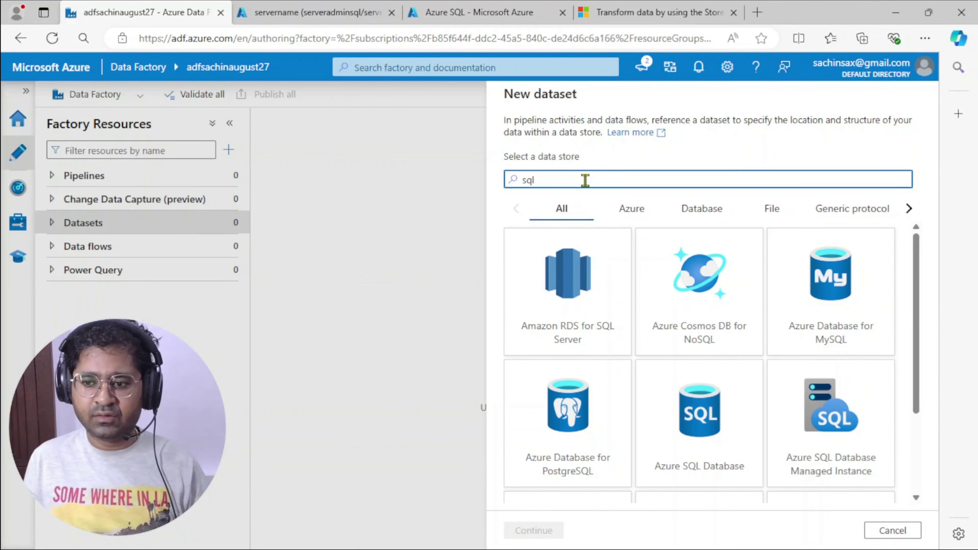
pyautogui.scroll(-2, 690, 325)
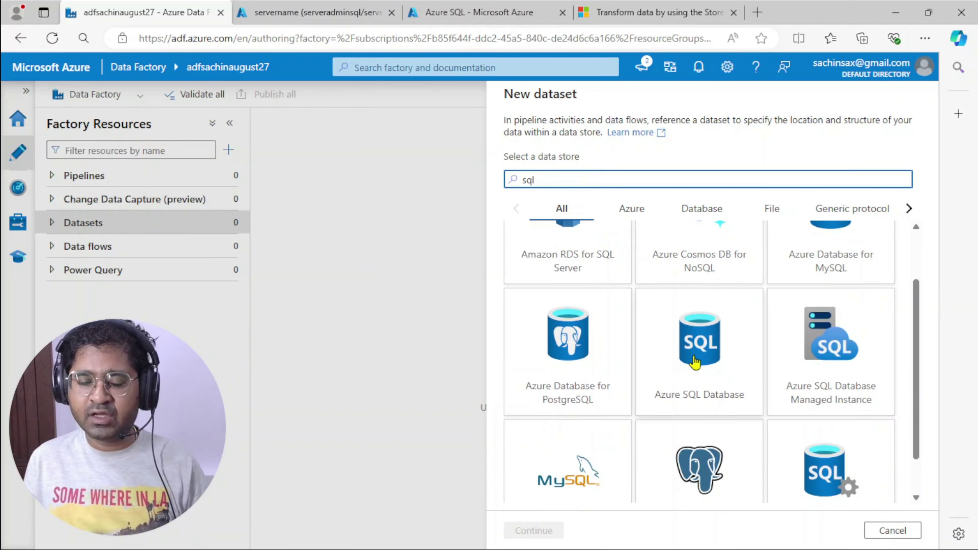
pyautogui.click(696, 362)
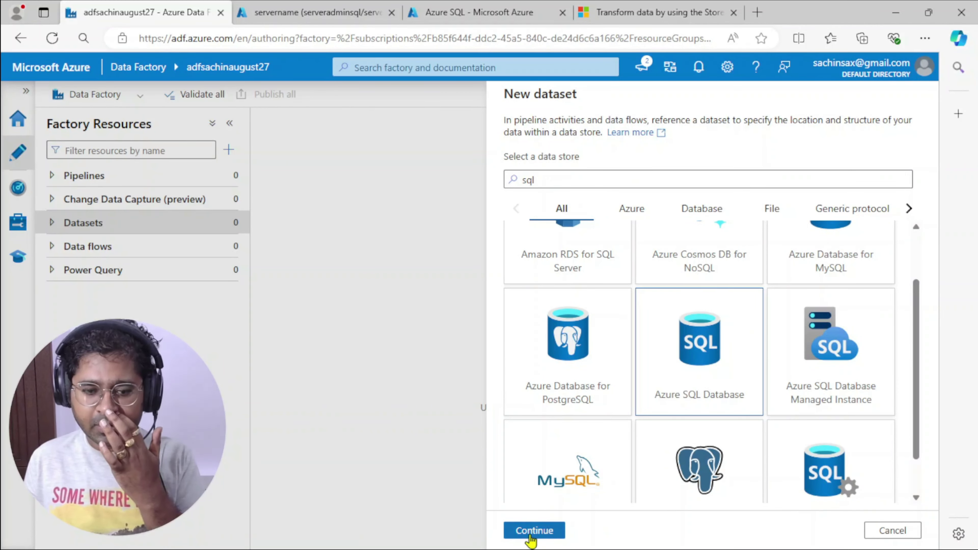
pyautogui.click(530, 538)
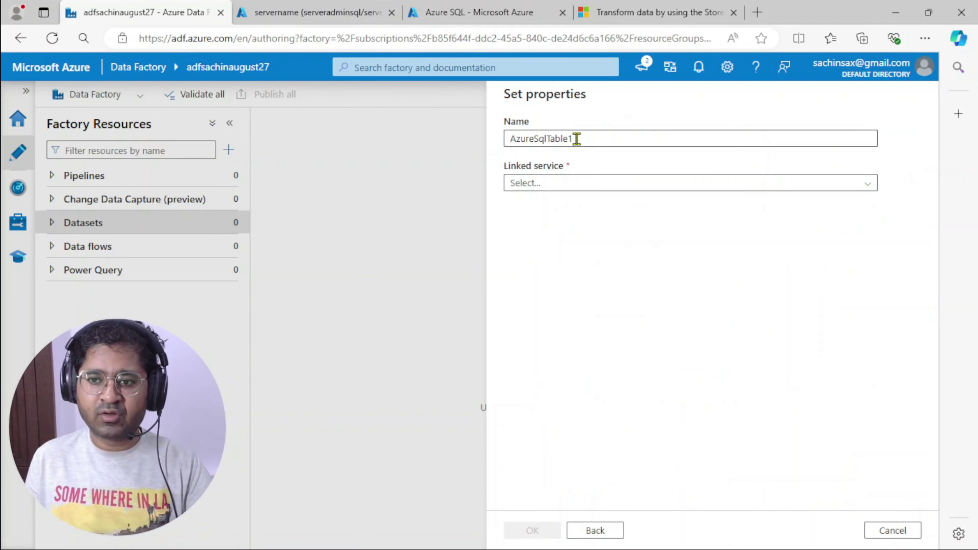
# Name the dataset sql_dataset and start a new linked service for it named ls_sql_stored_procedure.
pyautogui.moveTo(576, 138); pyautogui.dragTo(517, 137)
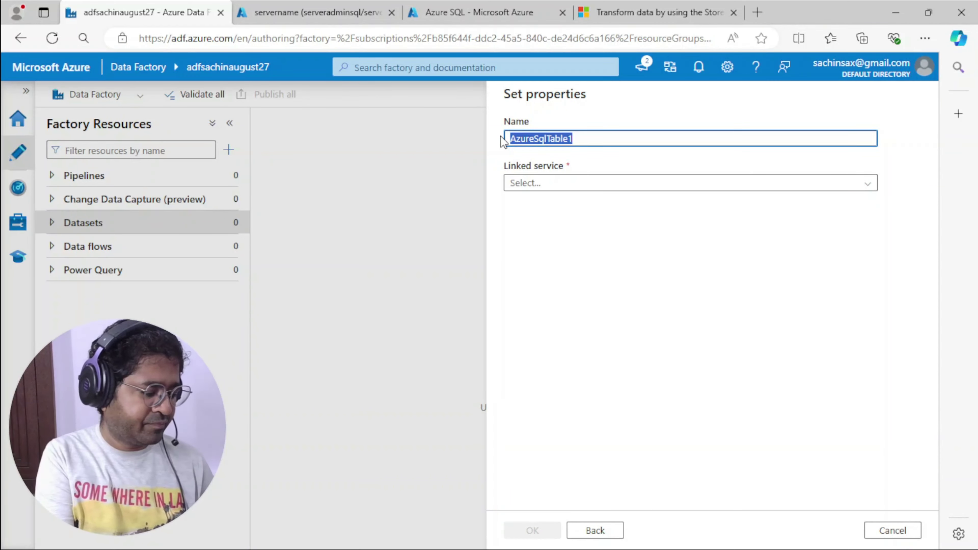
pyautogui.write('sql_dataset')
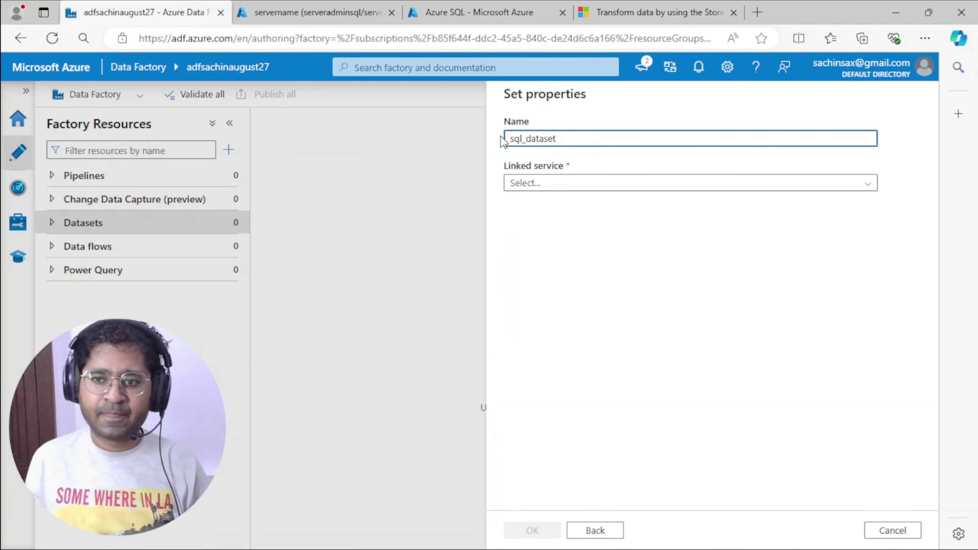
pyautogui.click(580, 184)
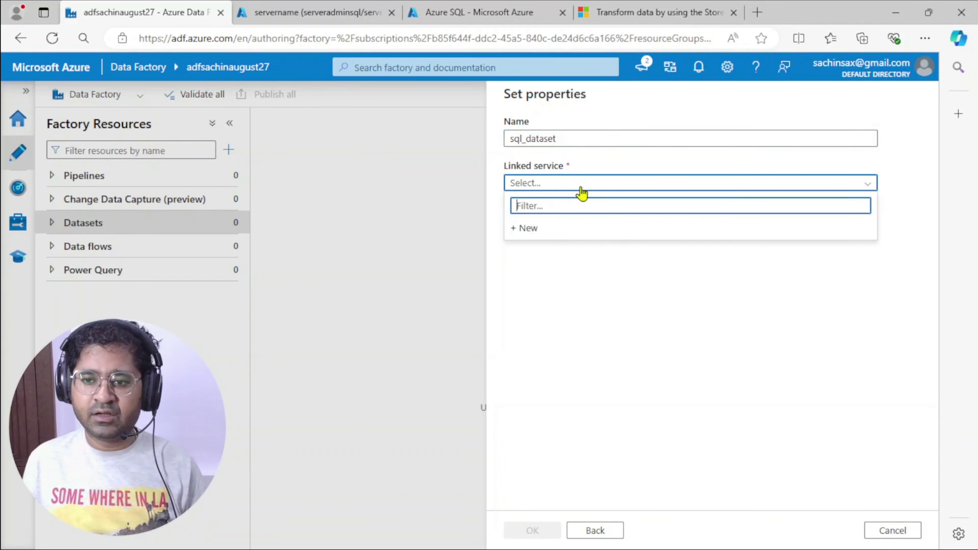
pyautogui.click(535, 232)
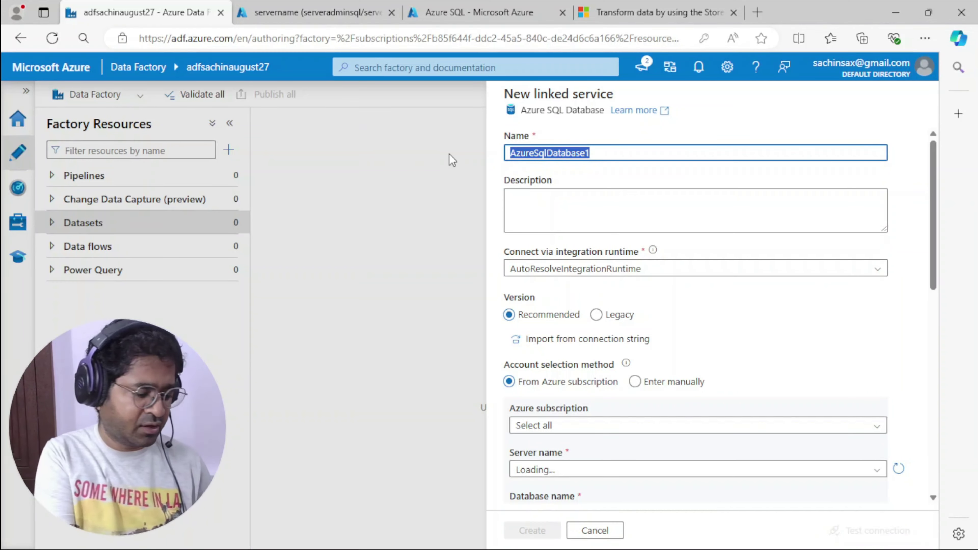
pyautogui.write('ls_sql_stored_procedure')
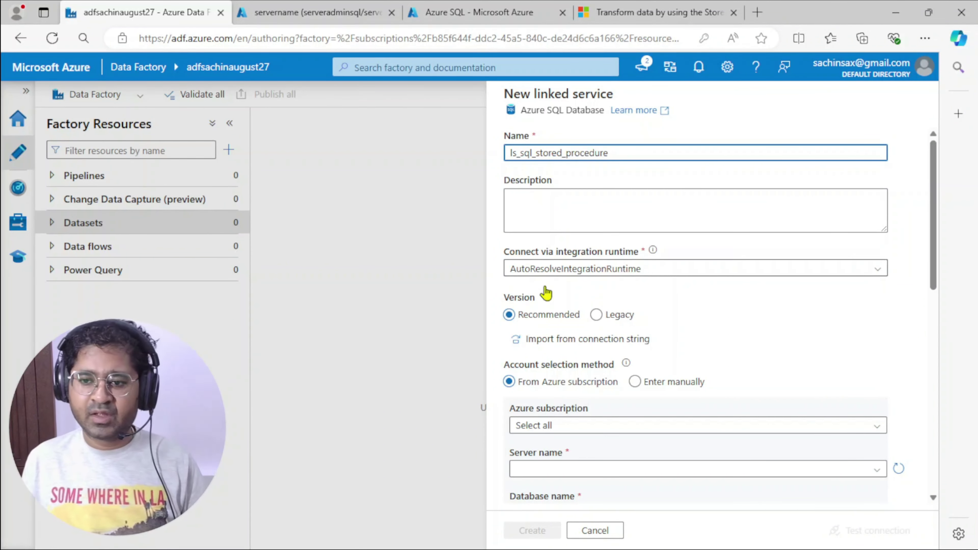
# Set the linked service's subscription to Apr2024 Azure Paid subscription, its server to serveradminsql and its database to servername.
pyautogui.scroll(-2, 600, 296)
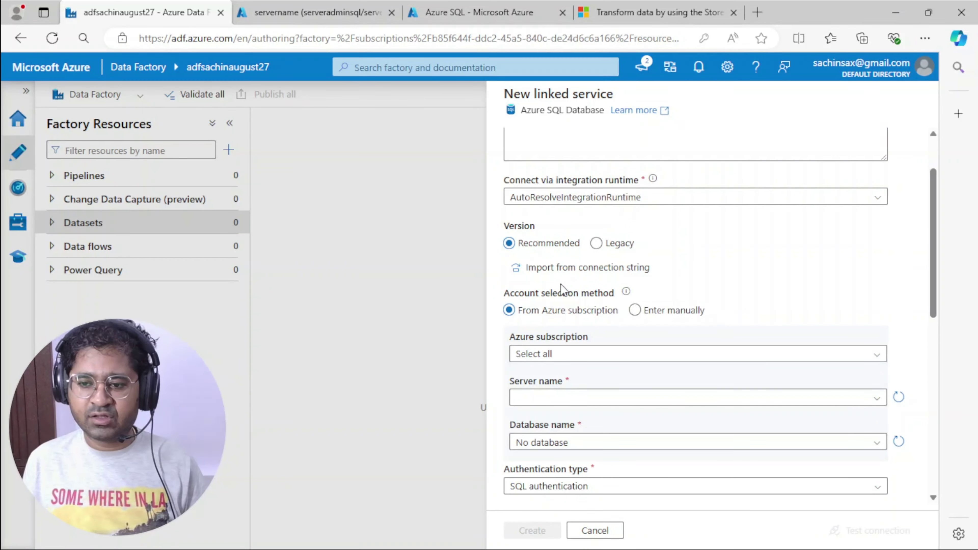
pyautogui.click(553, 356)
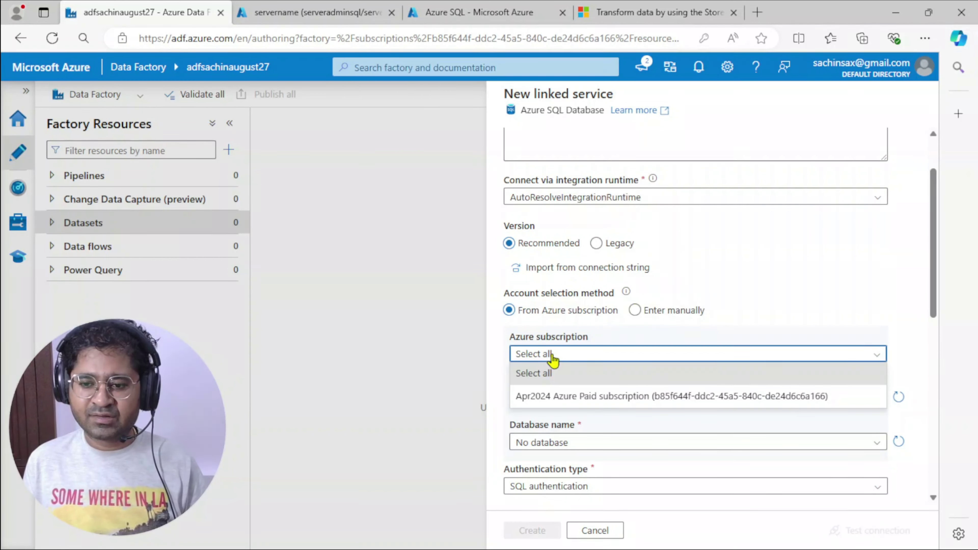
pyautogui.click(562, 396)
pyautogui.scroll(-2, 593, 336)
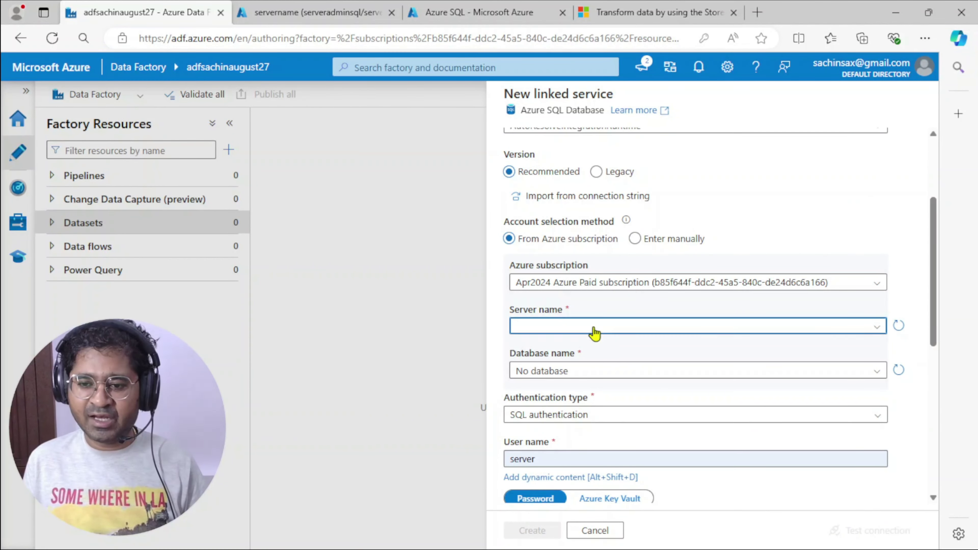
pyautogui.click(594, 332)
pyautogui.click(564, 345)
pyautogui.scroll(-3, 569, 342)
pyautogui.scroll(-1, 569, 342)
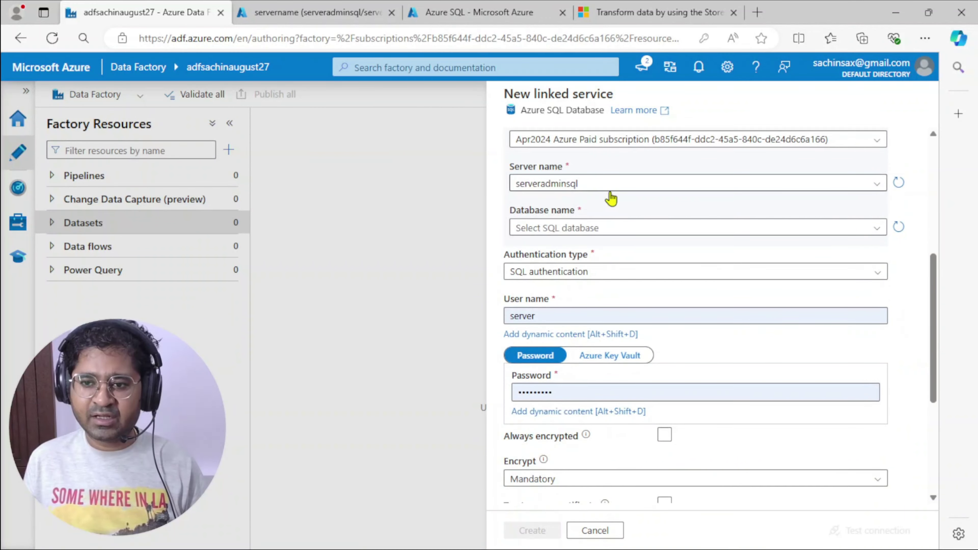
pyautogui.click(579, 227)
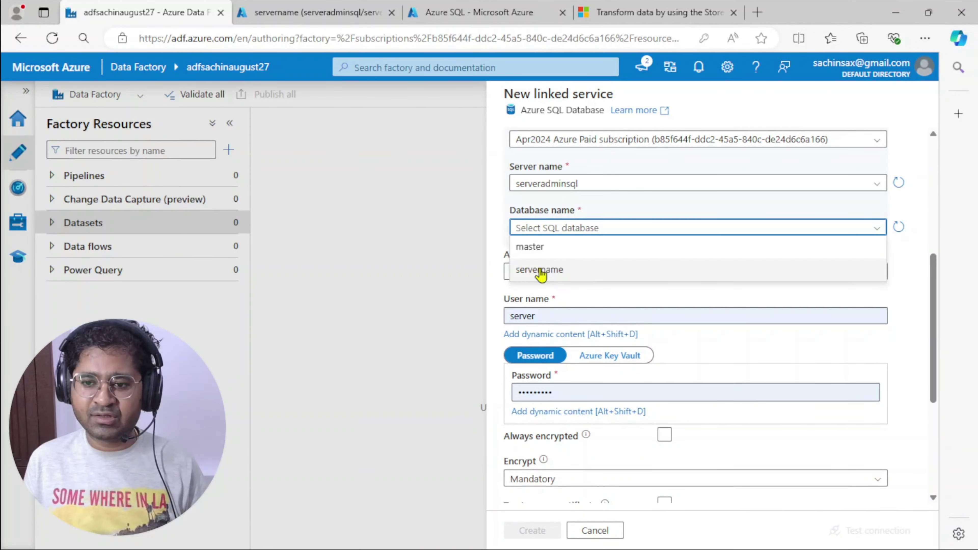
pyautogui.click(541, 271)
# Test the linked service's connection and return to the SQL database's query editor in the Azure portal.
pyautogui.scroll(-2, 540, 247)
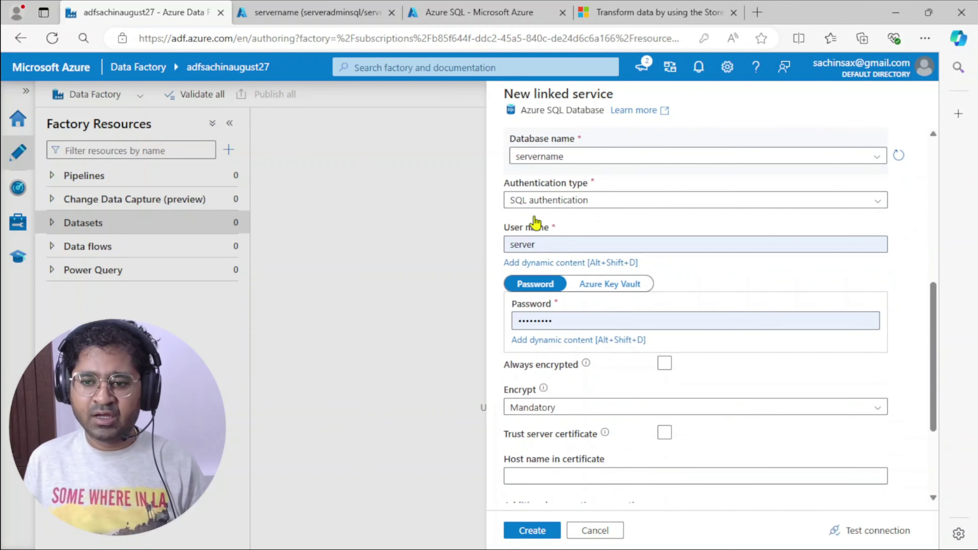
pyautogui.scroll(-2, 601, 343)
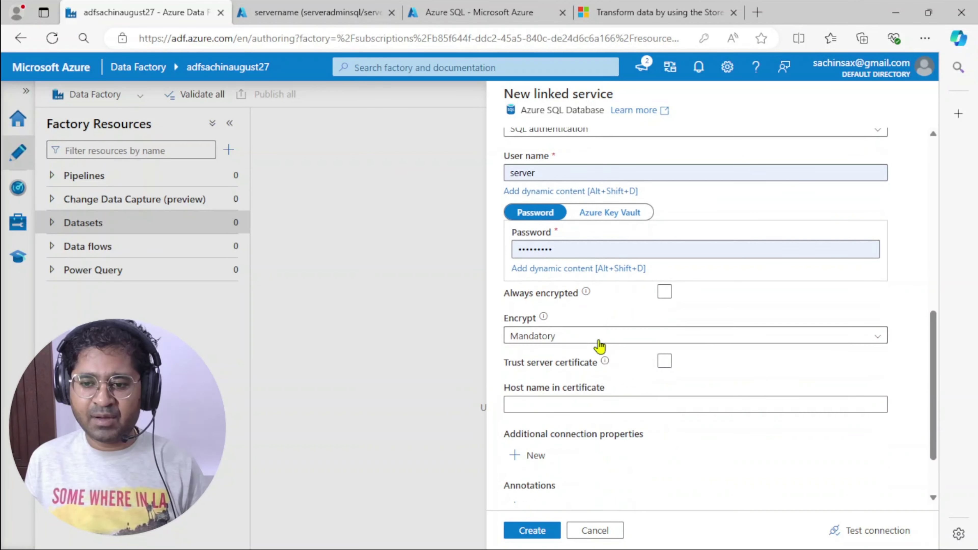
pyautogui.click(844, 532)
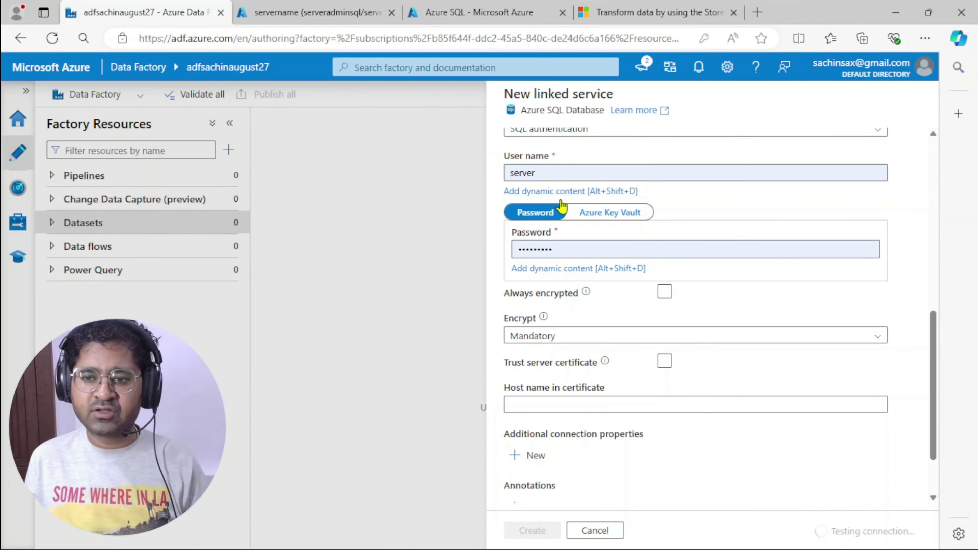
pyautogui.click(282, 15)
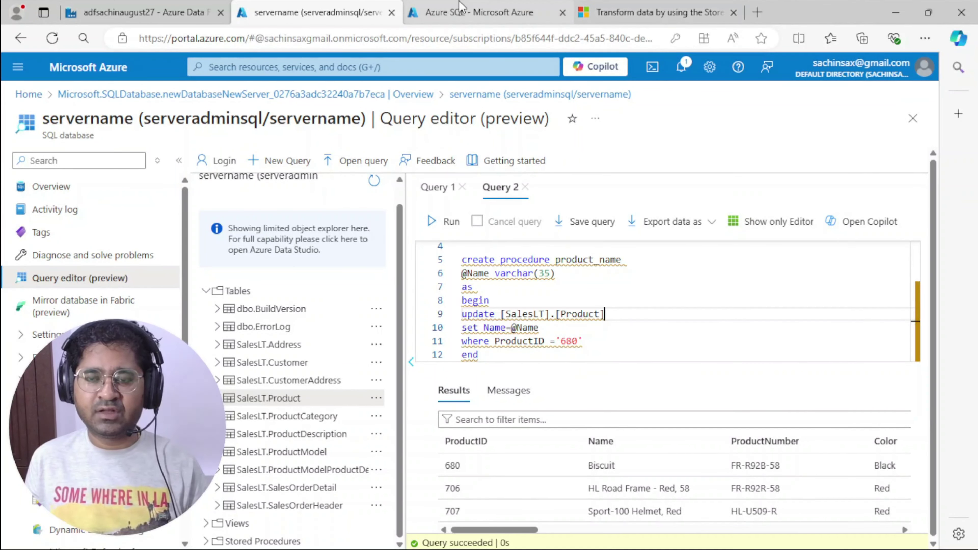
# Return to Azure Data Factory, retest the linked service's connection with the saved servername and server user names and passwords, and examine the error details.
pyautogui.click(141, 12)
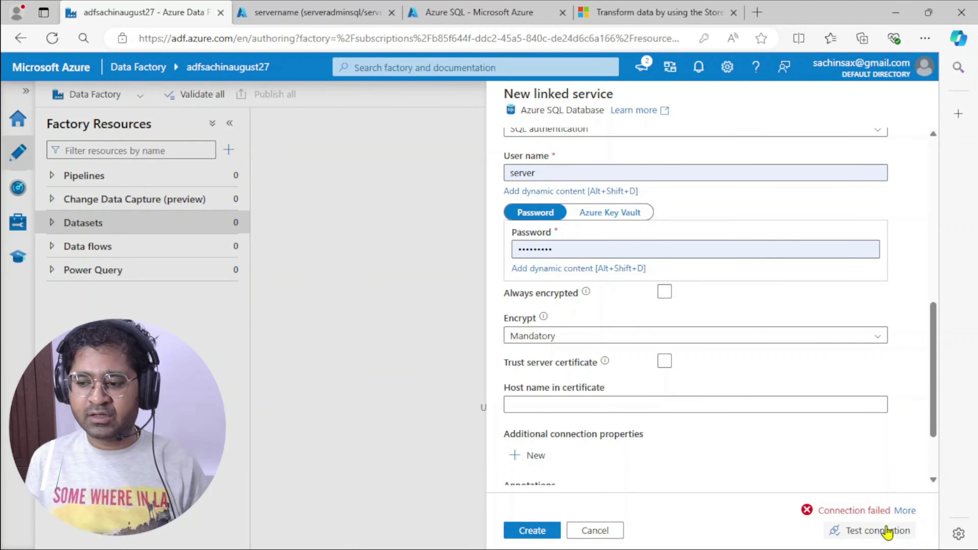
pyautogui.click(548, 171)
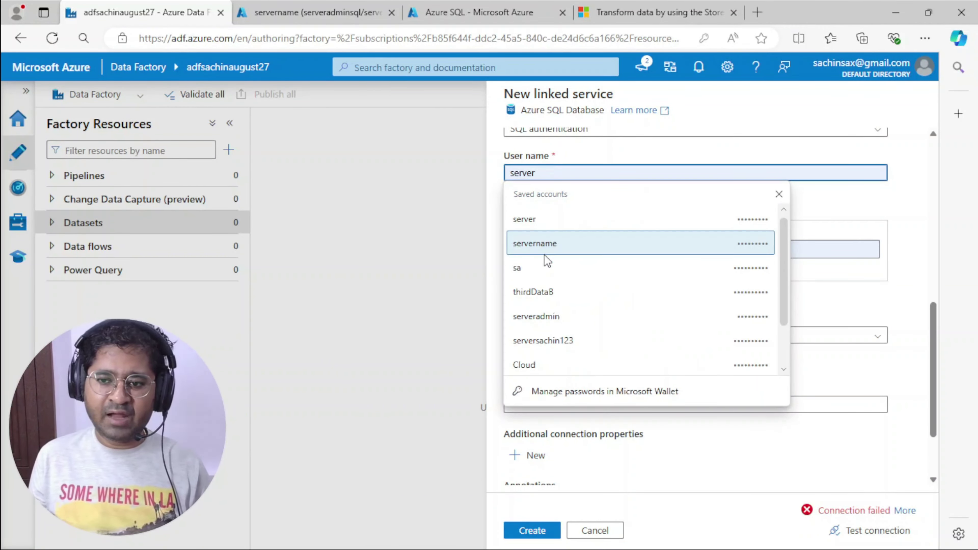
pyautogui.click(548, 254)
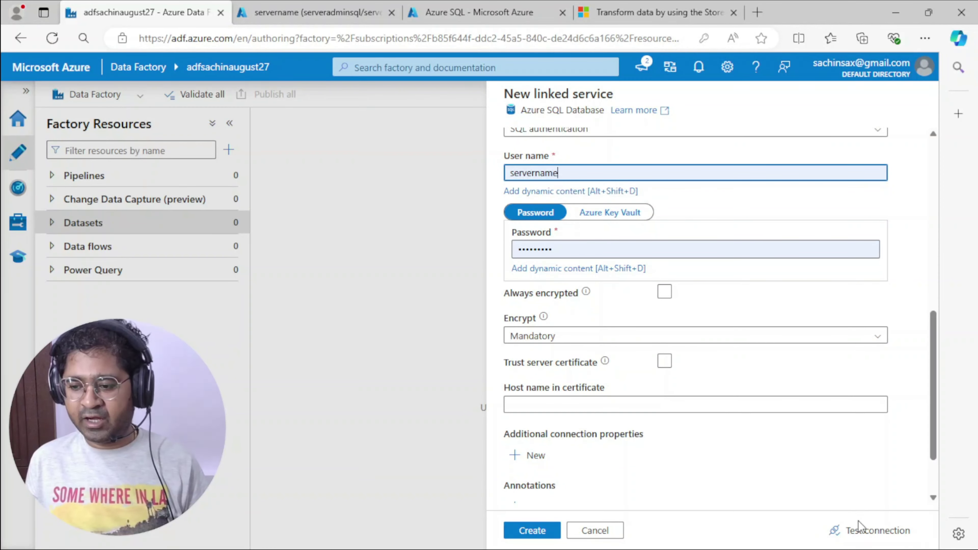
pyautogui.click(859, 530)
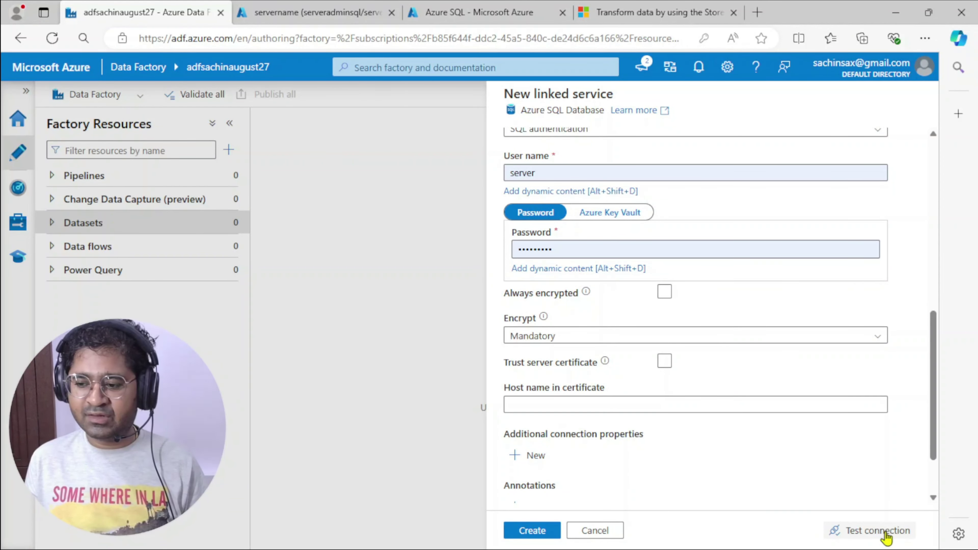
pyautogui.click(885, 532)
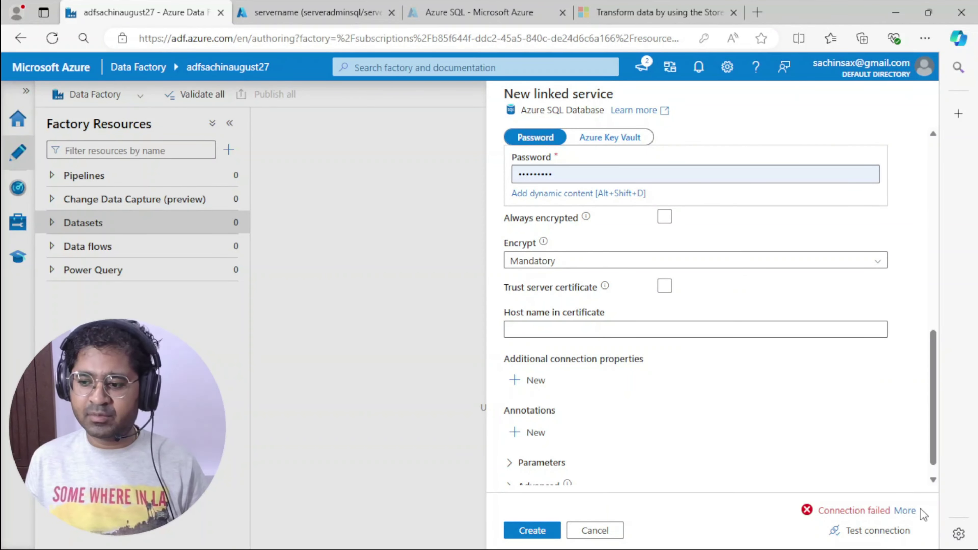
pyautogui.click(905, 511)
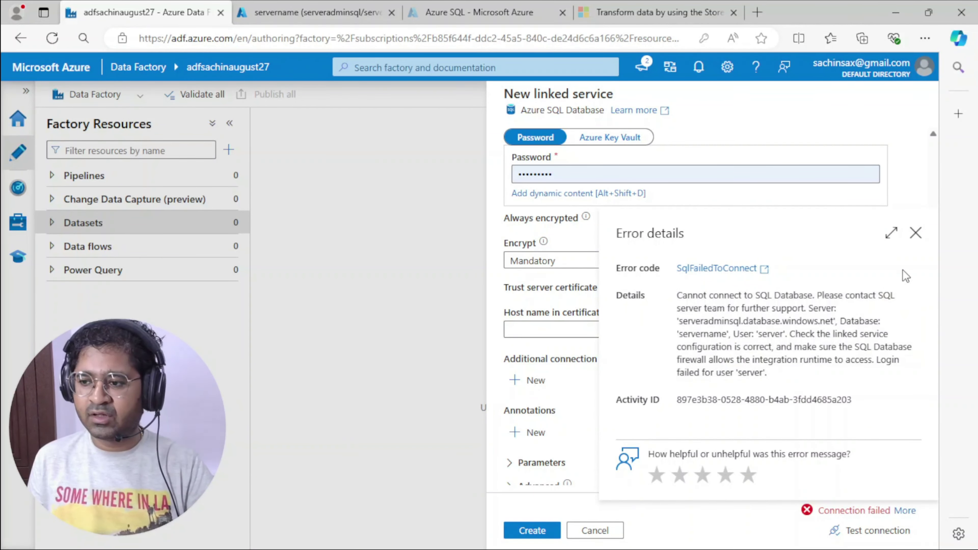
pyautogui.click(916, 233)
pyautogui.scroll(4, 629, 269)
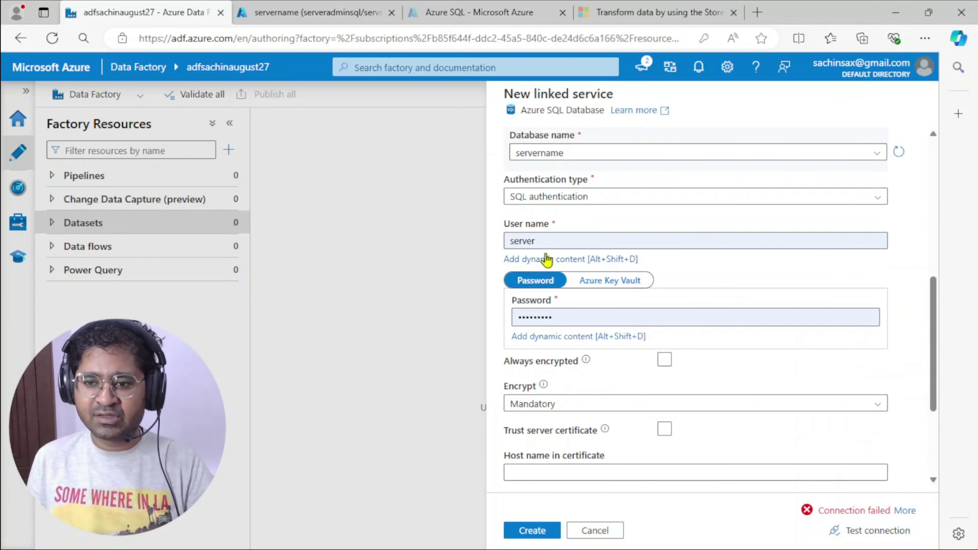
# Fill in the linked service's user name and password from the saved servername account, retest the connection and examine its error details.
pyautogui.click(553, 240)
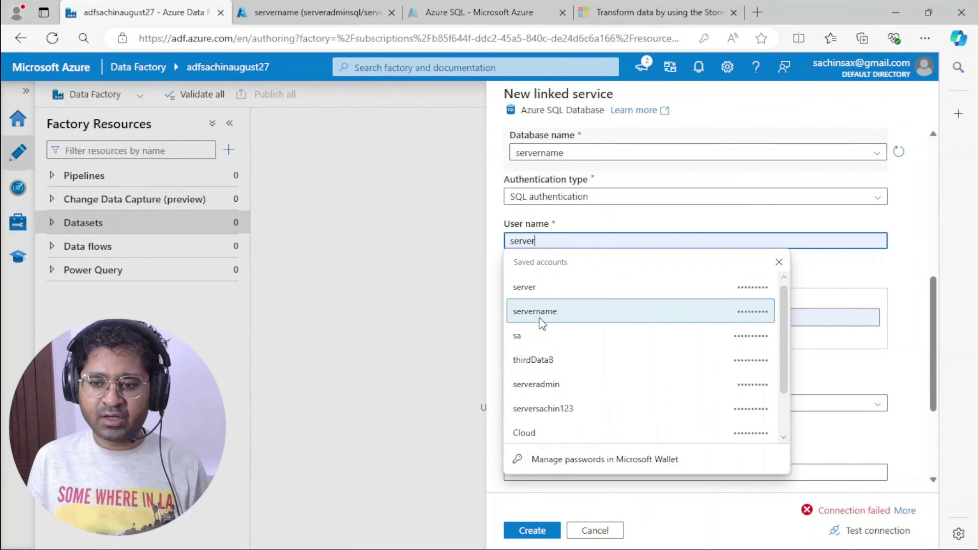
pyautogui.click(545, 311)
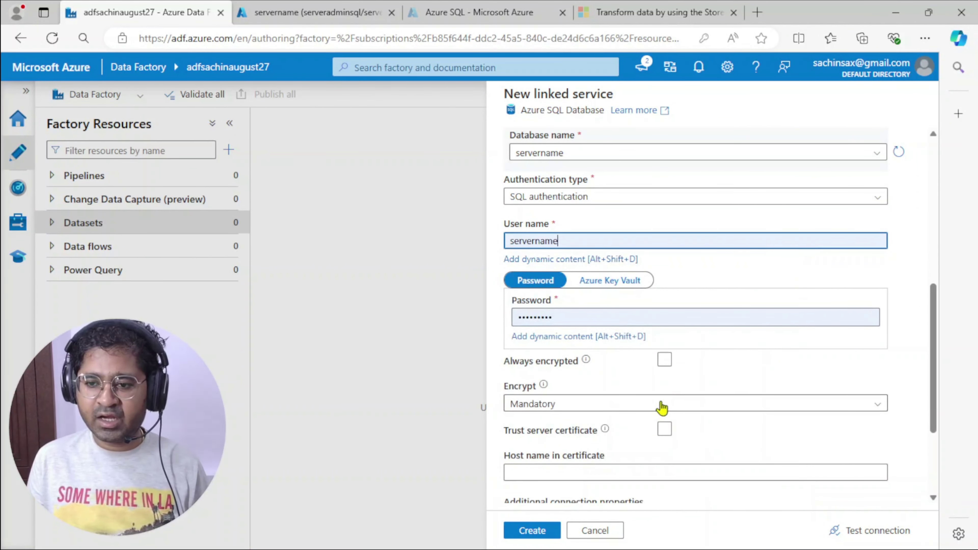
pyautogui.click(611, 318)
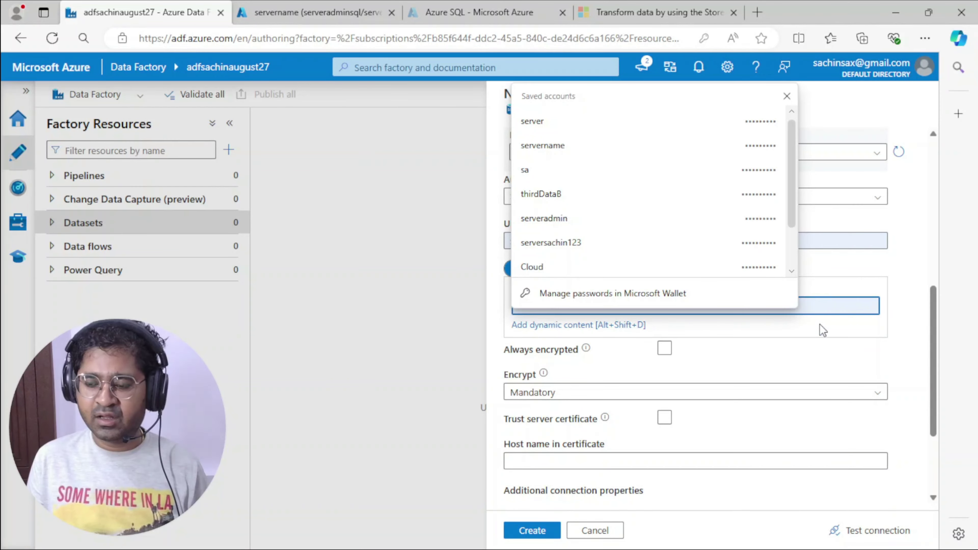
pyautogui.click(901, 193)
pyautogui.click(879, 533)
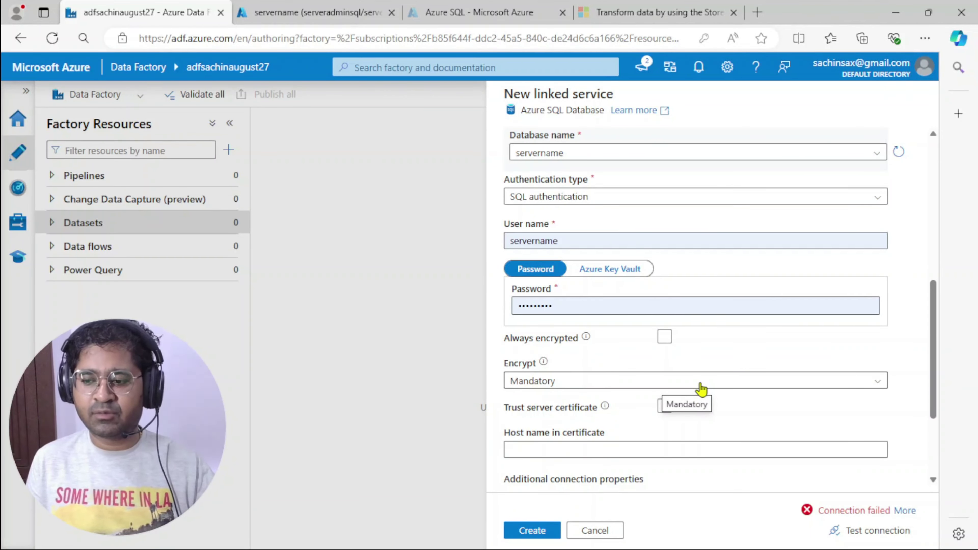
pyautogui.click(905, 510)
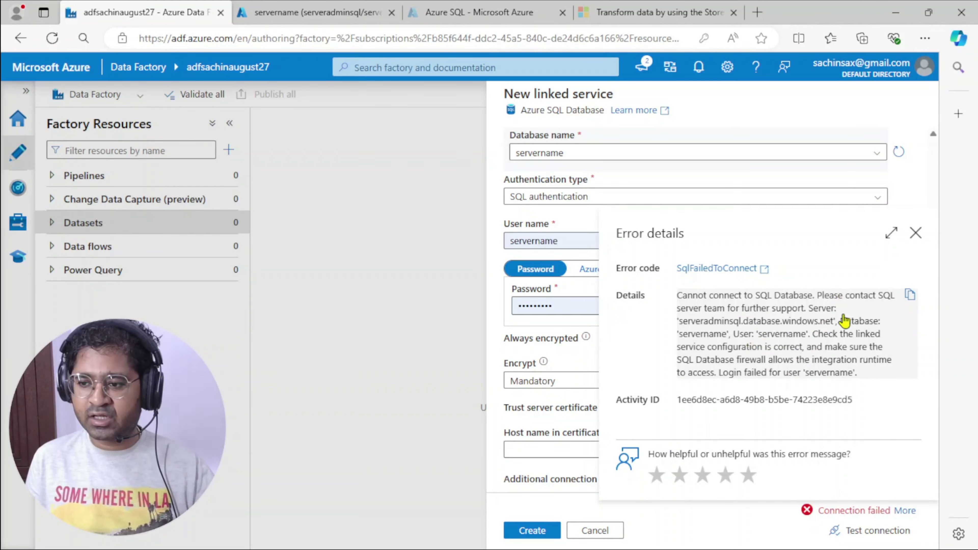
pyautogui.click(916, 233)
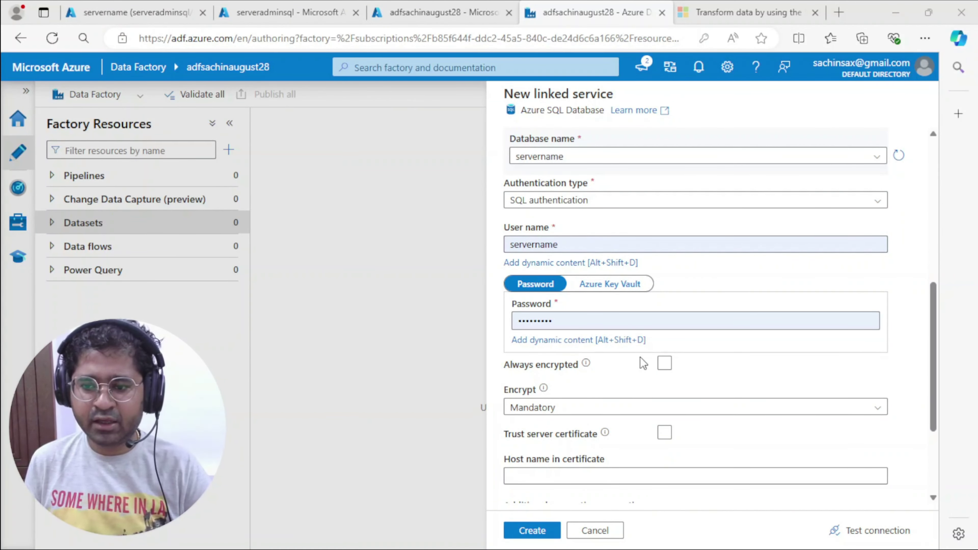
pyautogui.click(864, 532)
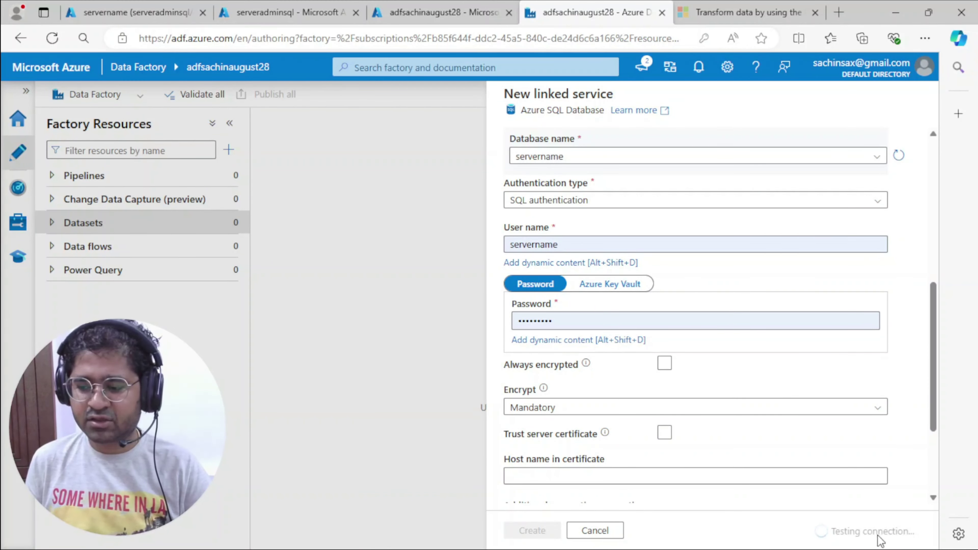
pyautogui.scroll(-3, 865, 469)
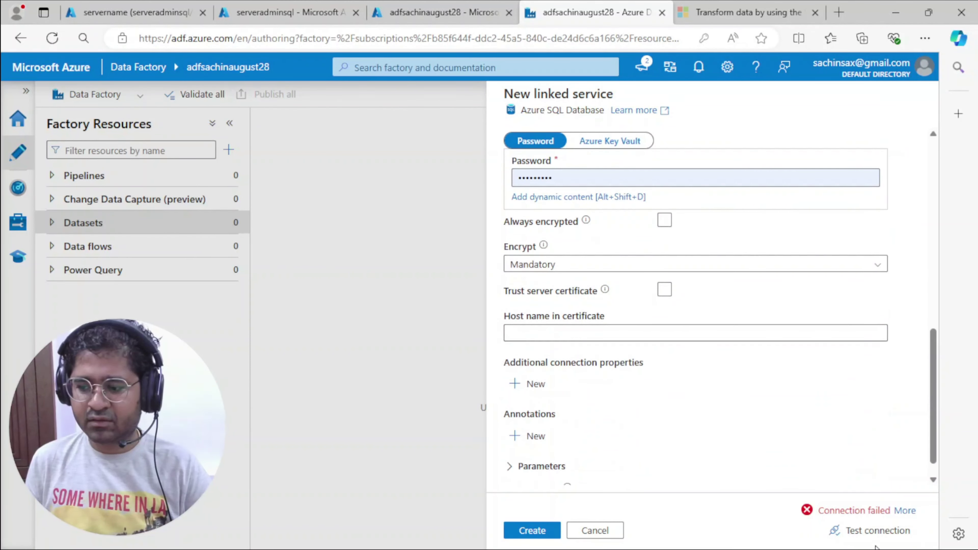
# Set the linked service's user name to serveradmin, then test the connection and create the linked service.
pyautogui.scroll(3, 666, 262)
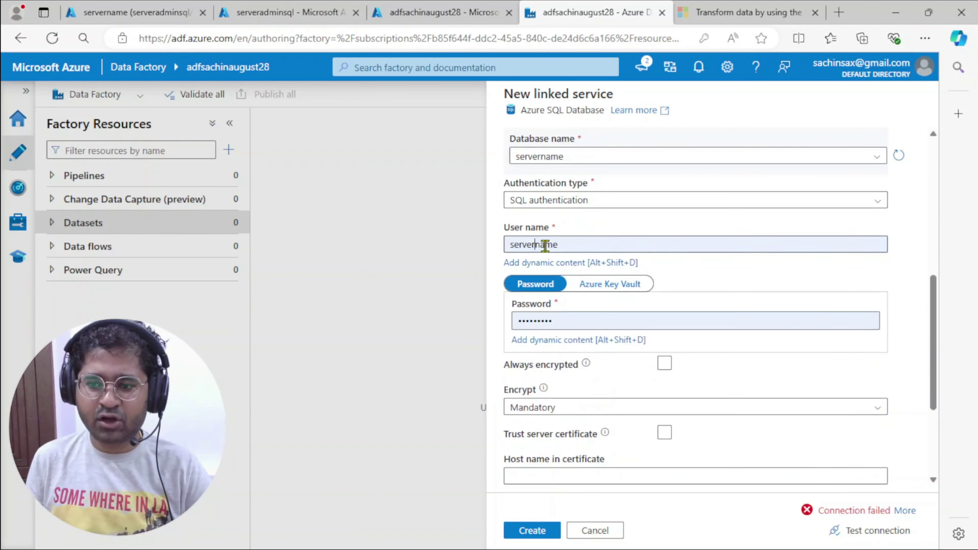
pyautogui.moveTo(534, 244); pyautogui.dragTo(573, 245)
pyautogui.write('admi')
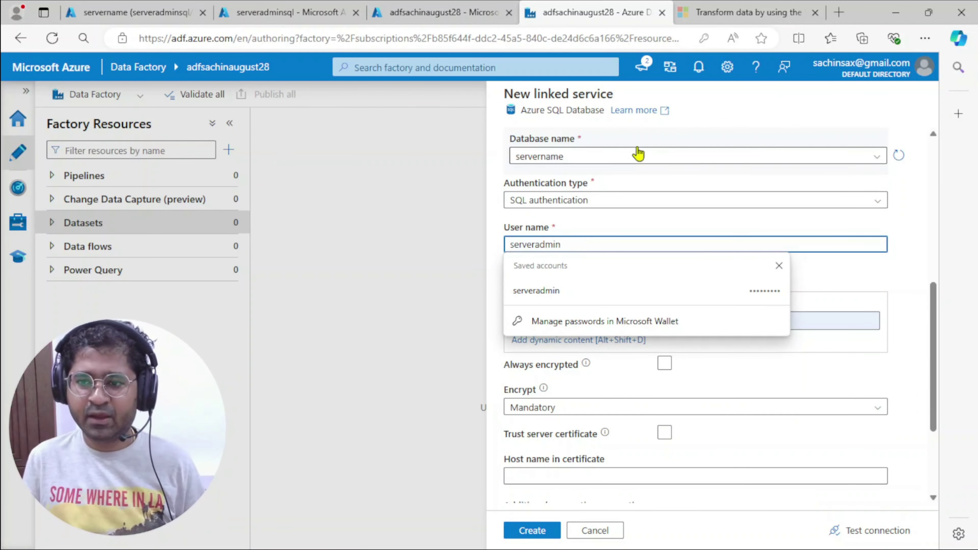
pyautogui.click(923, 256)
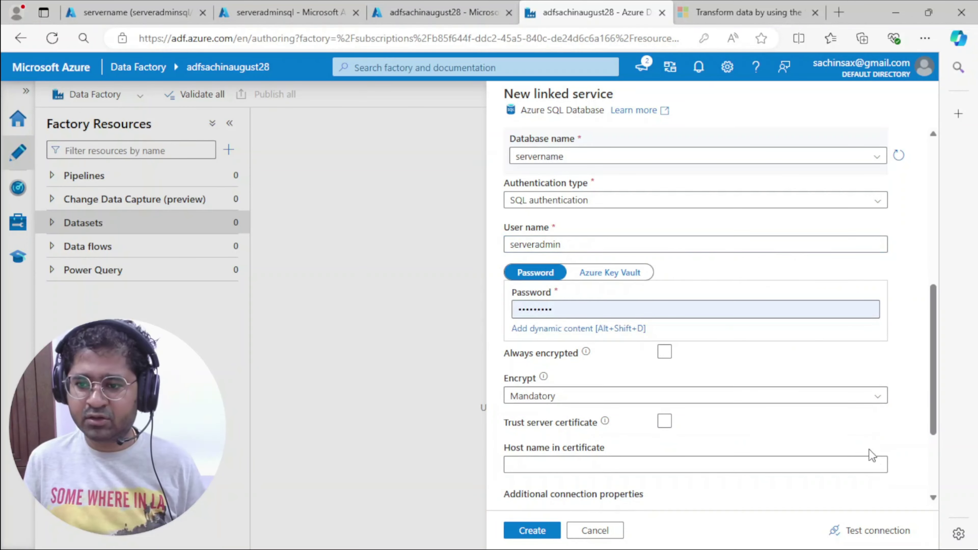
pyautogui.click(874, 531)
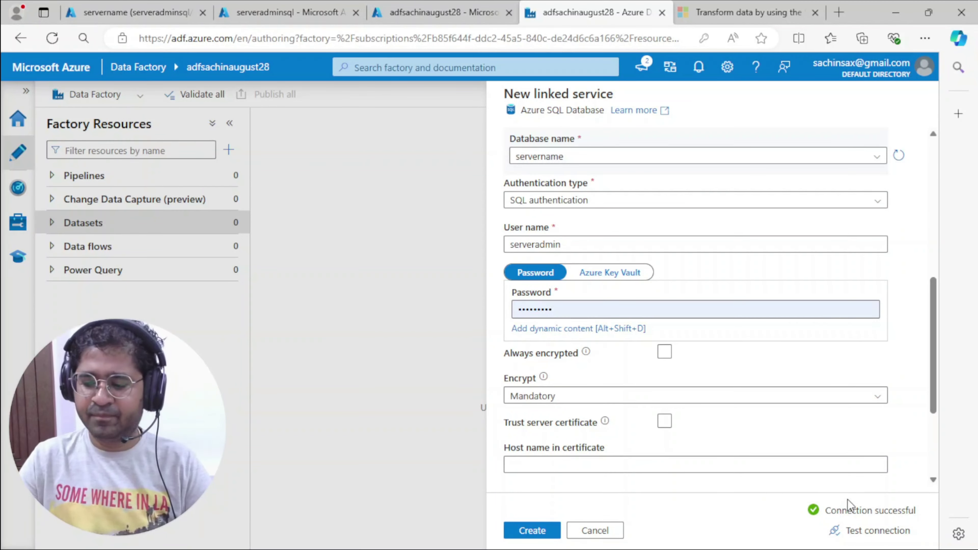
pyautogui.click(537, 533)
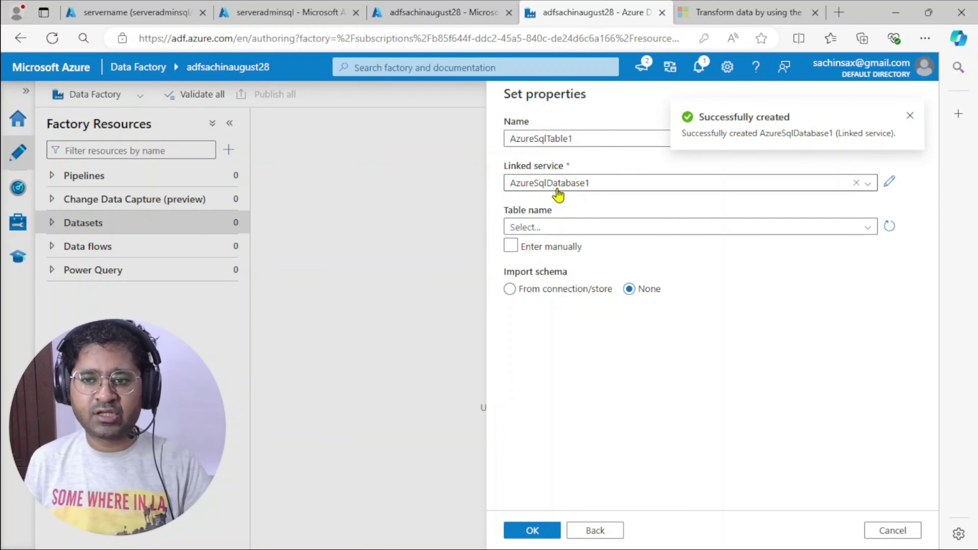
# Set the dataset's table to SalesLT.Product with schema import None, create the dataset and hide its properties.
pyautogui.click(870, 226)
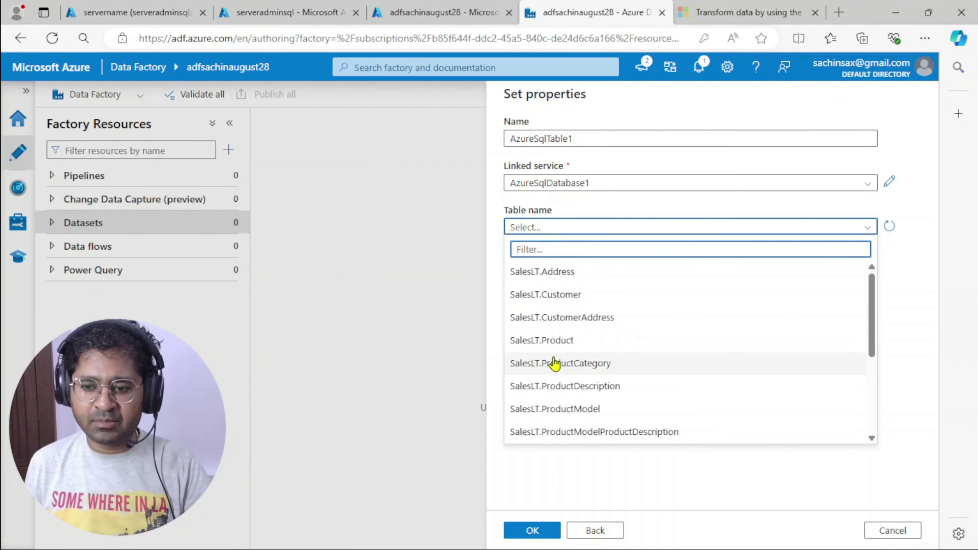
pyautogui.click(555, 341)
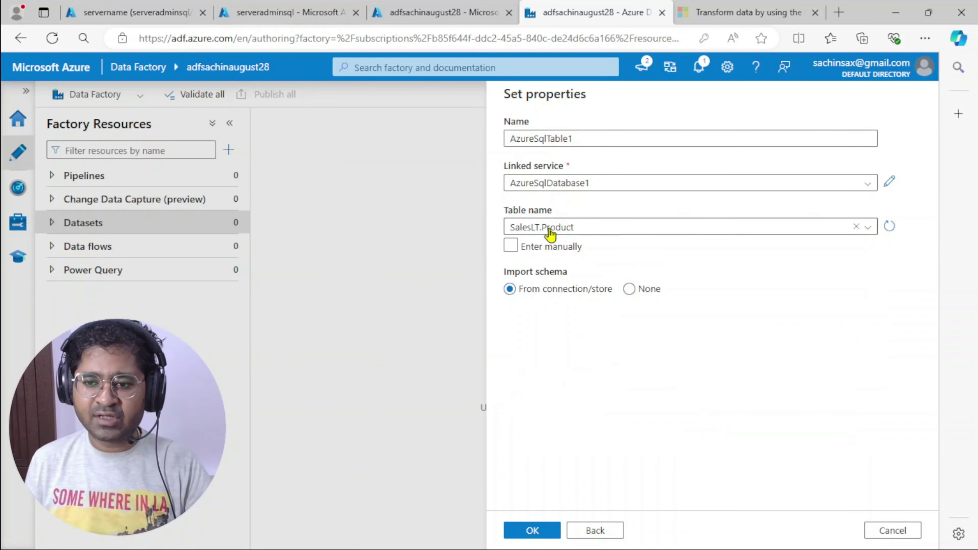
pyautogui.click(629, 290)
pyautogui.click(531, 534)
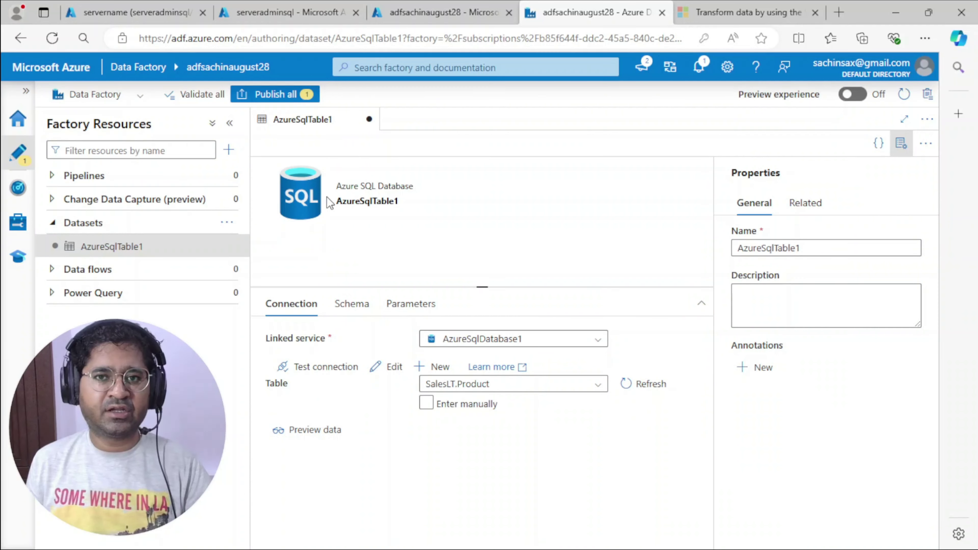
pyautogui.click(901, 143)
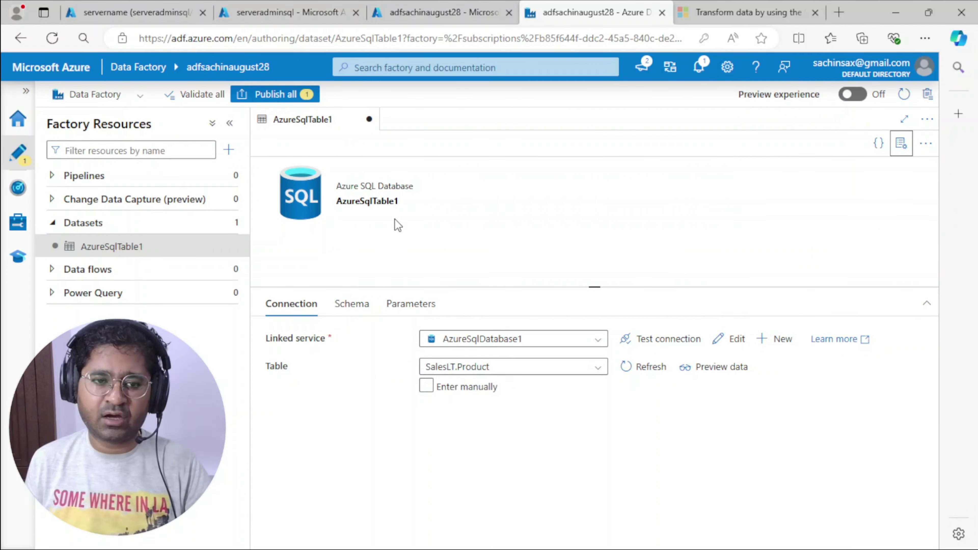
# Create a new pipeline and add a Stored procedure activity to its canvas.
pyautogui.click(100, 177)
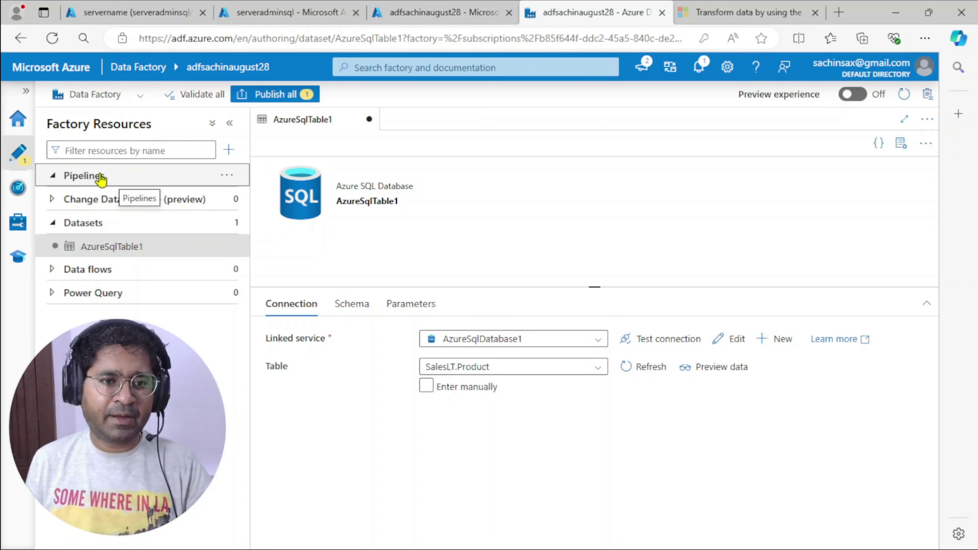
pyautogui.click(228, 175)
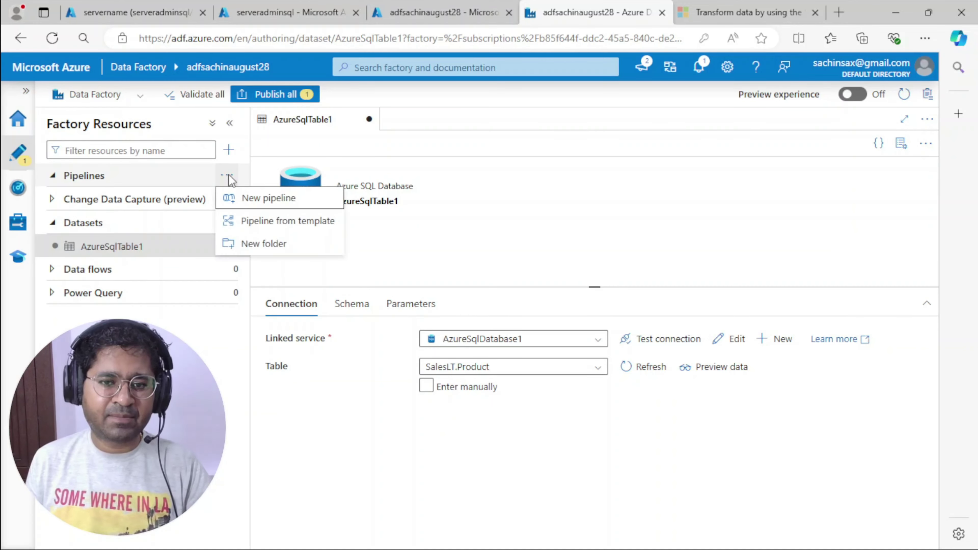
pyautogui.click(273, 200)
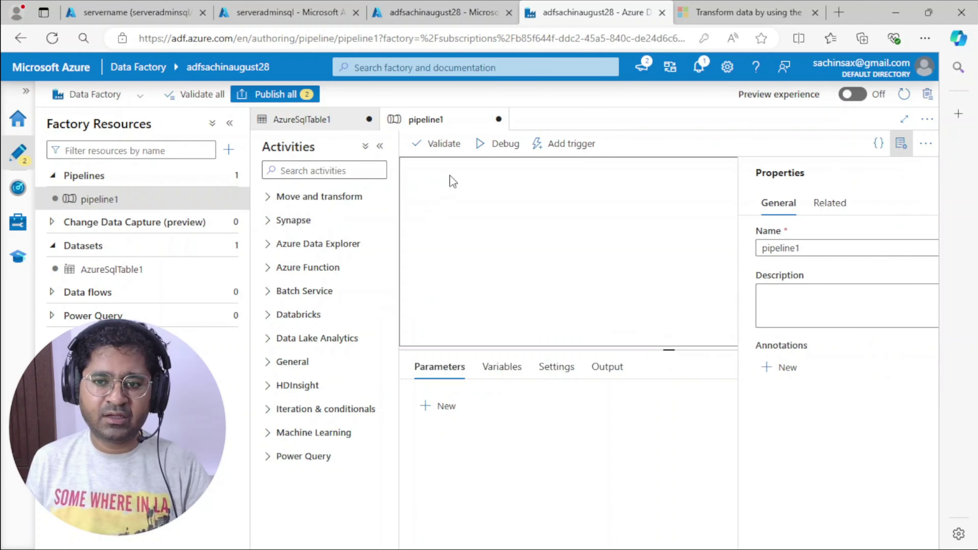
pyautogui.click(330, 170)
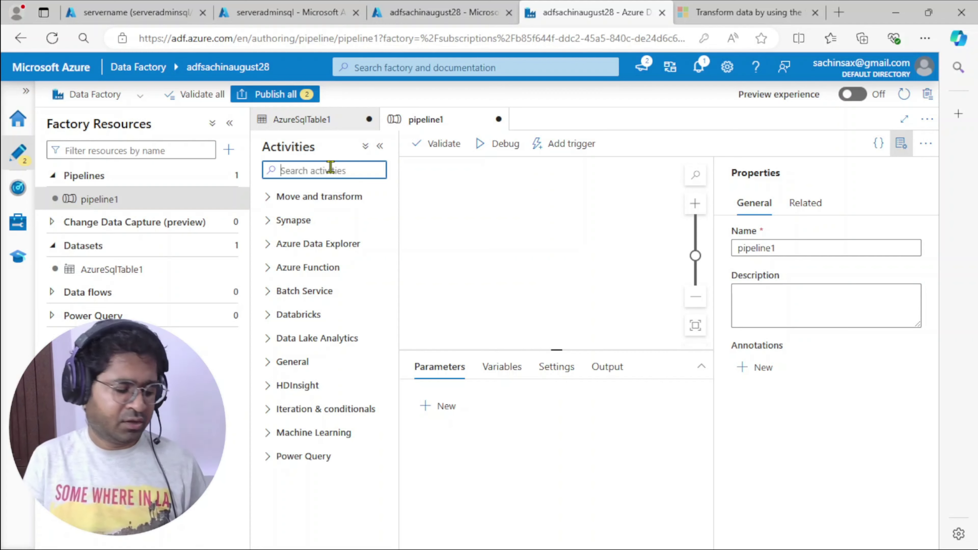
pyautogui.write('sto')
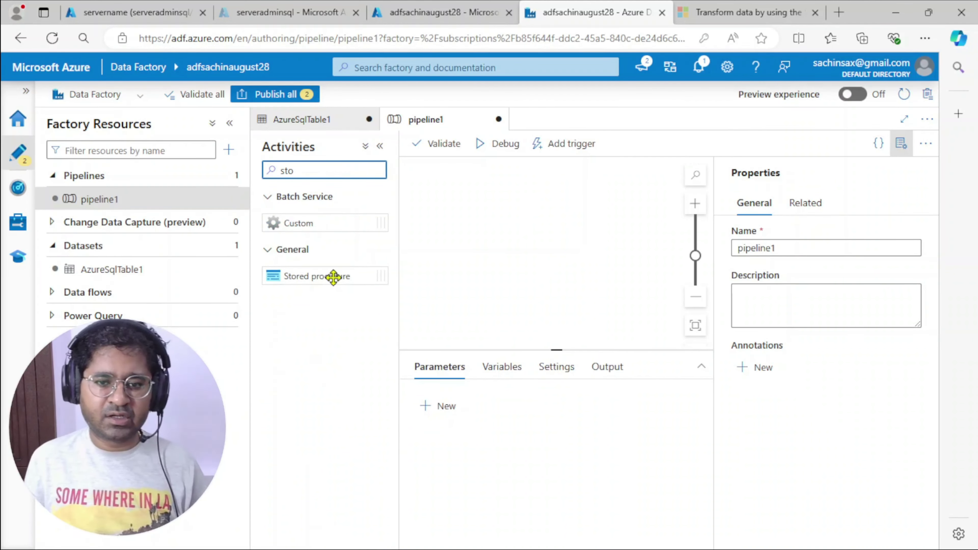
pyautogui.moveTo(333, 277); pyautogui.dragTo(537, 203)
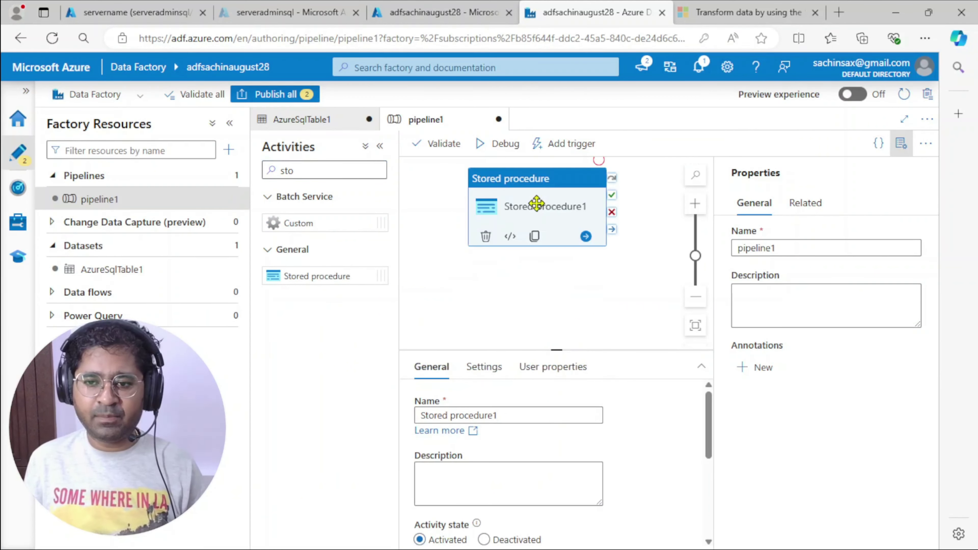
pyautogui.click(902, 142)
# Set the Stored procedure activity's linked service to AzureSqlDatabase1 and test its connection.
pyautogui.click(482, 369)
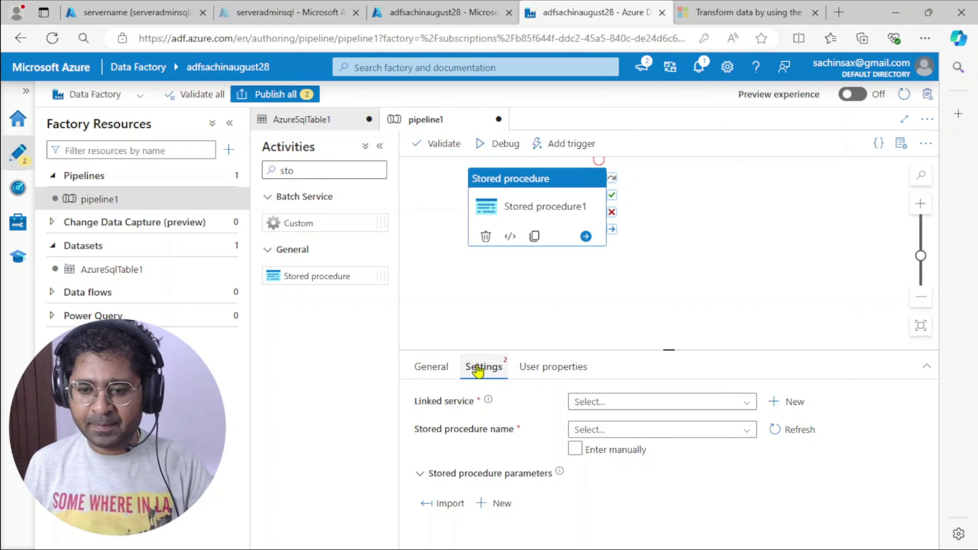
pyautogui.click(597, 404)
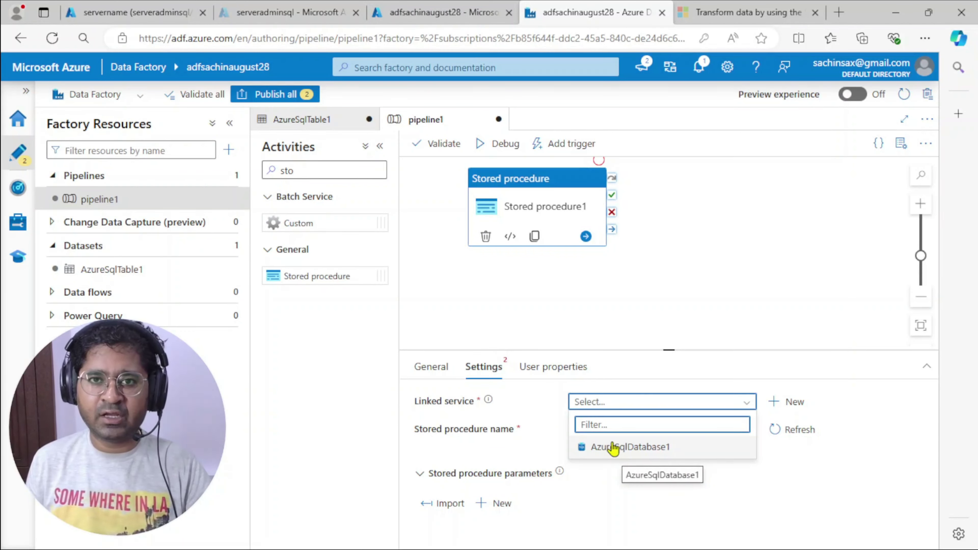
pyautogui.click(614, 448)
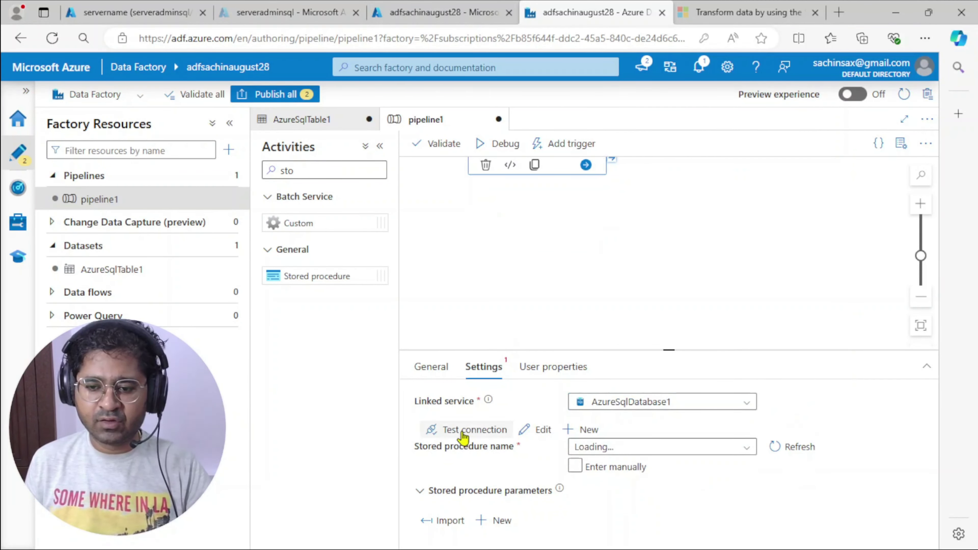
pyautogui.click(475, 435)
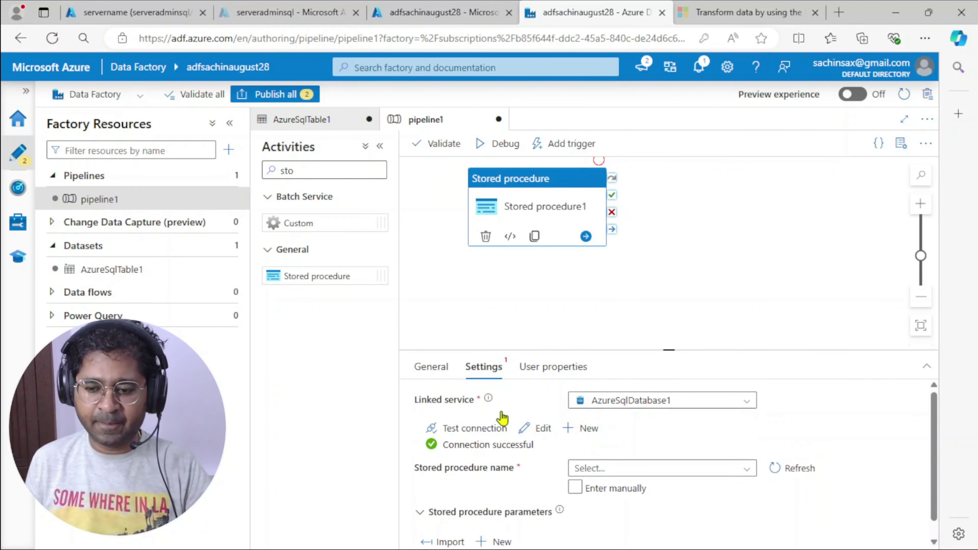
# Review the stored procedures offered to the activity and compare them with the database's Stored Procedures folder in the Azure portal query editor.
pyautogui.scroll(-1, 616, 451)
pyautogui.click(657, 456)
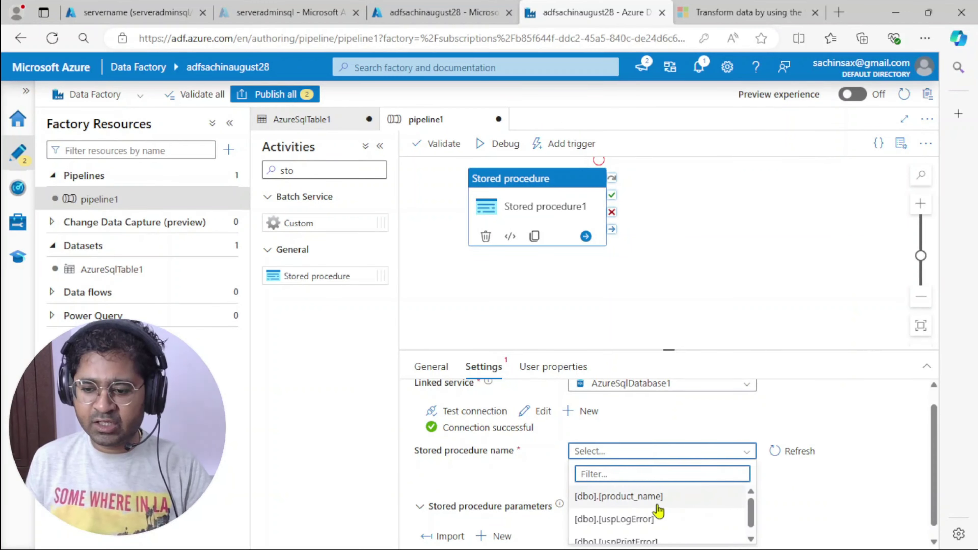
pyautogui.scroll(-1, 641, 513)
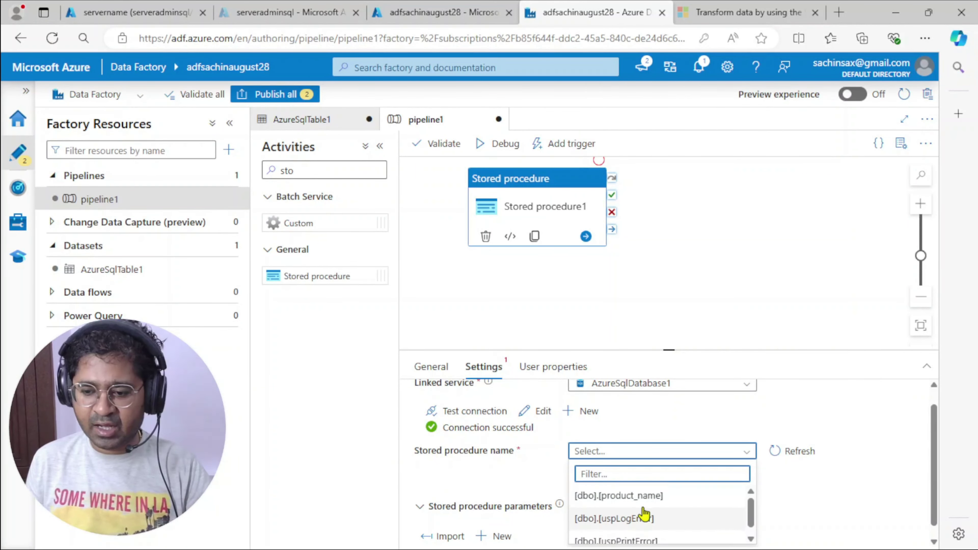
pyautogui.scroll(-1, 632, 534)
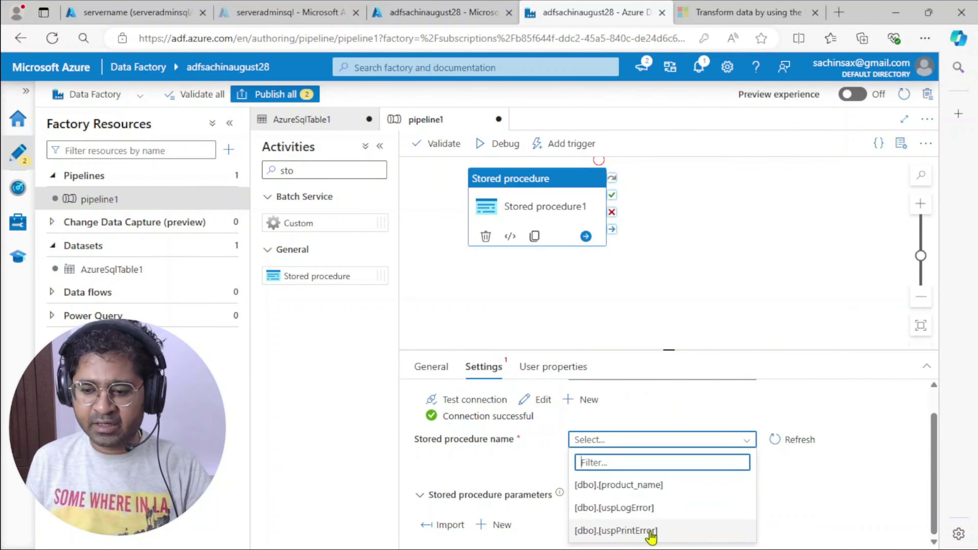
pyautogui.click(154, 16)
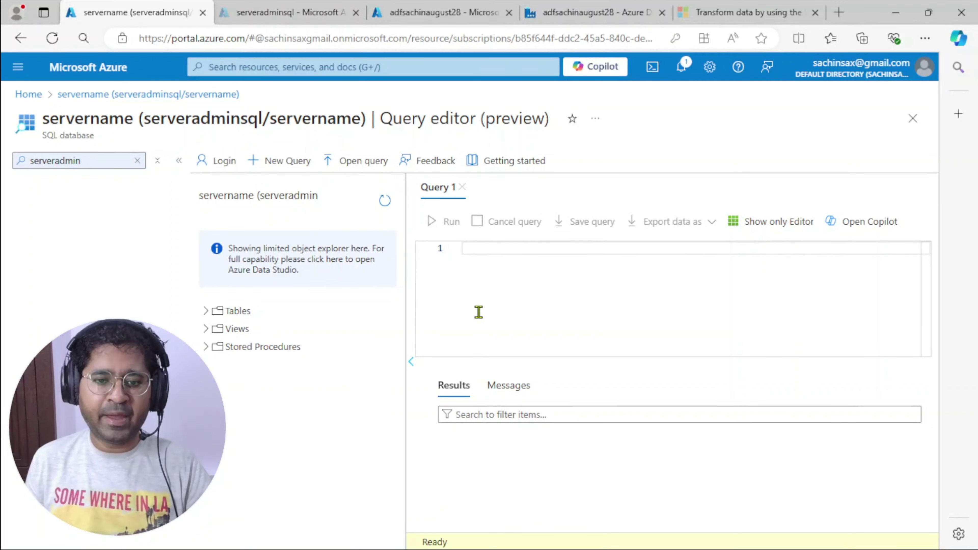
pyautogui.click(208, 347)
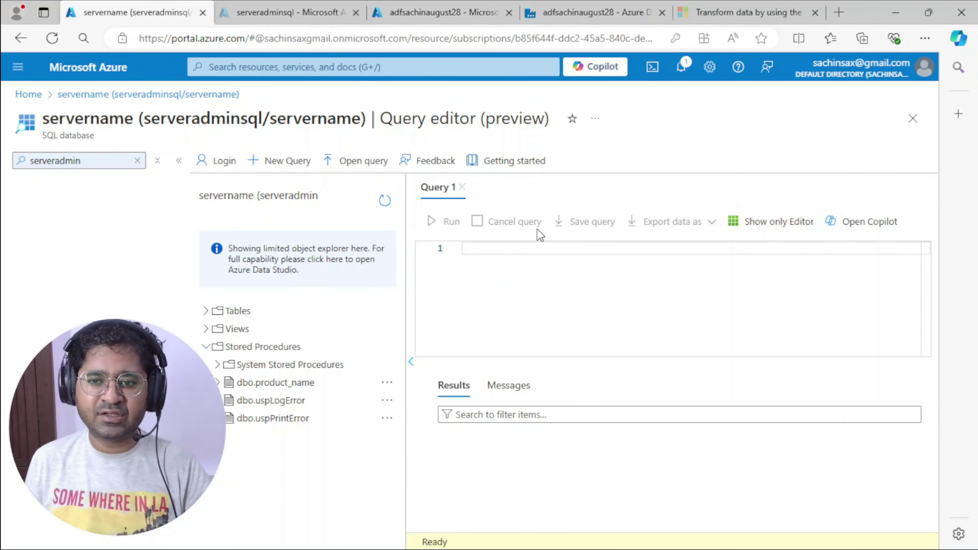
# Back in Azure Data Factory, choose [dbo].[product_name] as the activity's stored procedure, with manual entry switched off.
pyautogui.click(559, 12)
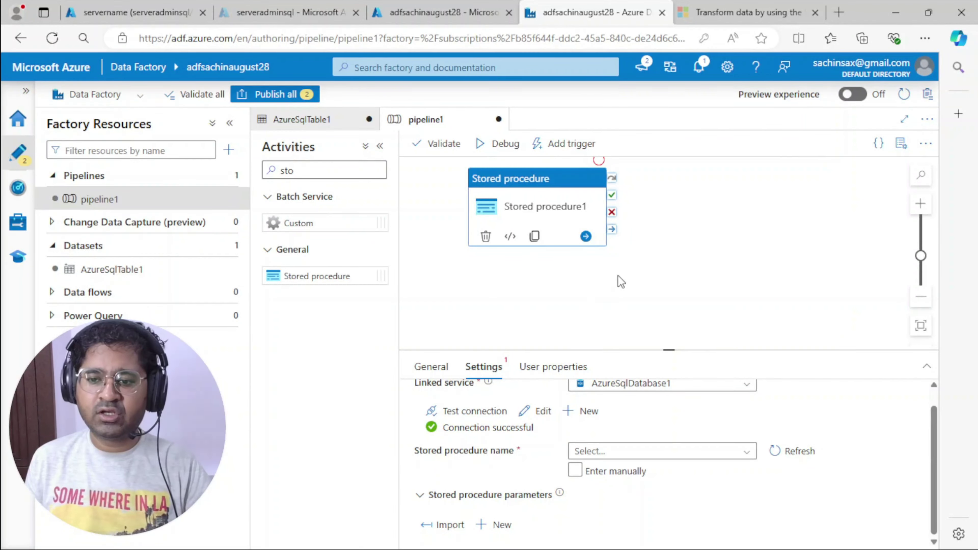
pyautogui.moveTo(618, 456)
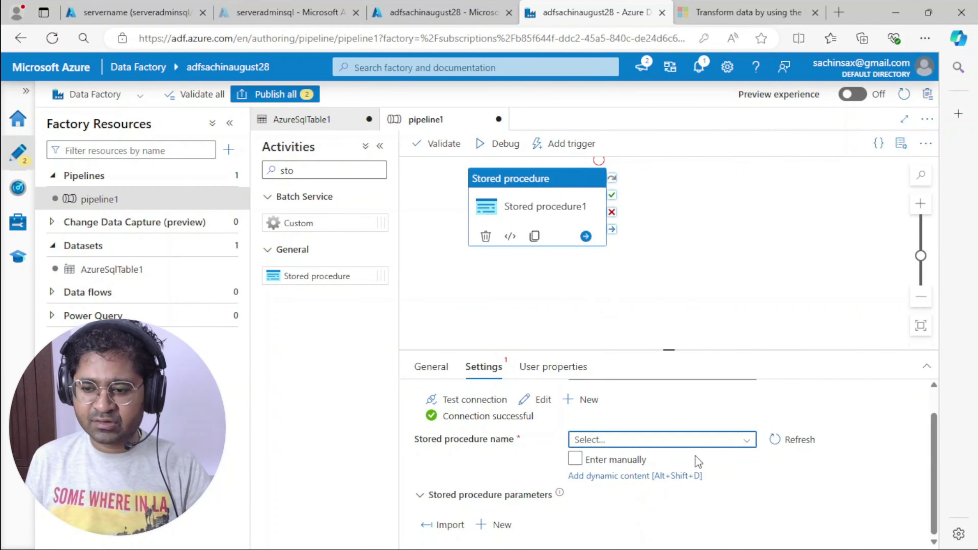
pyautogui.click(747, 440)
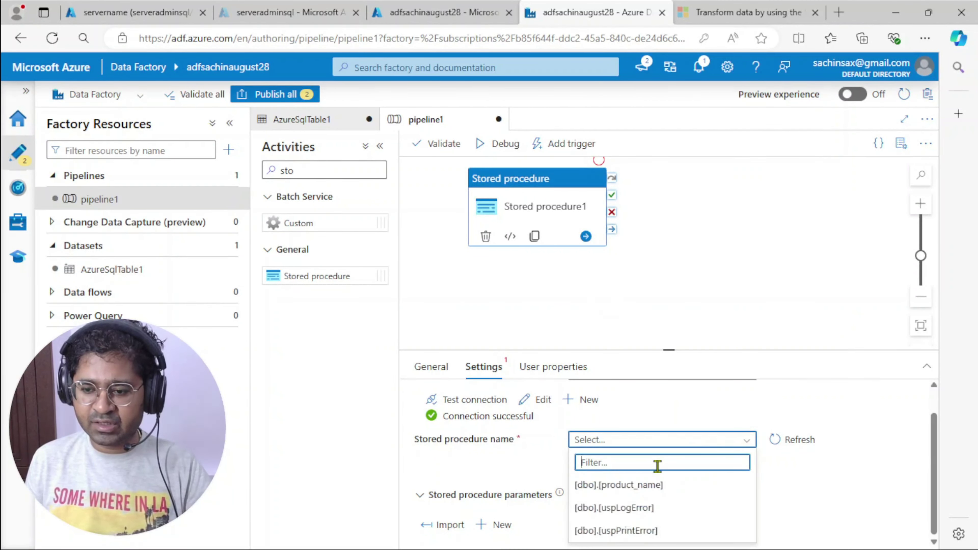
pyautogui.click(623, 486)
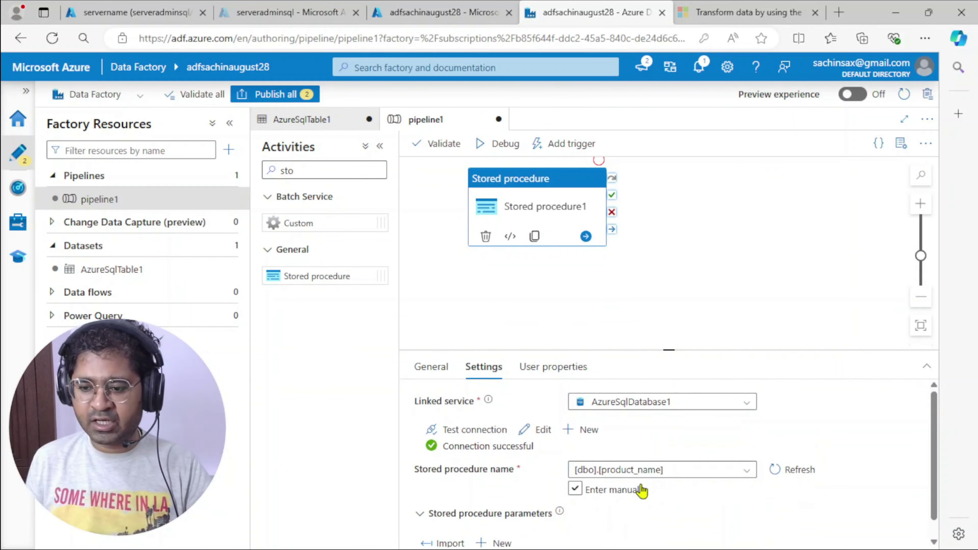
pyautogui.click(642, 491)
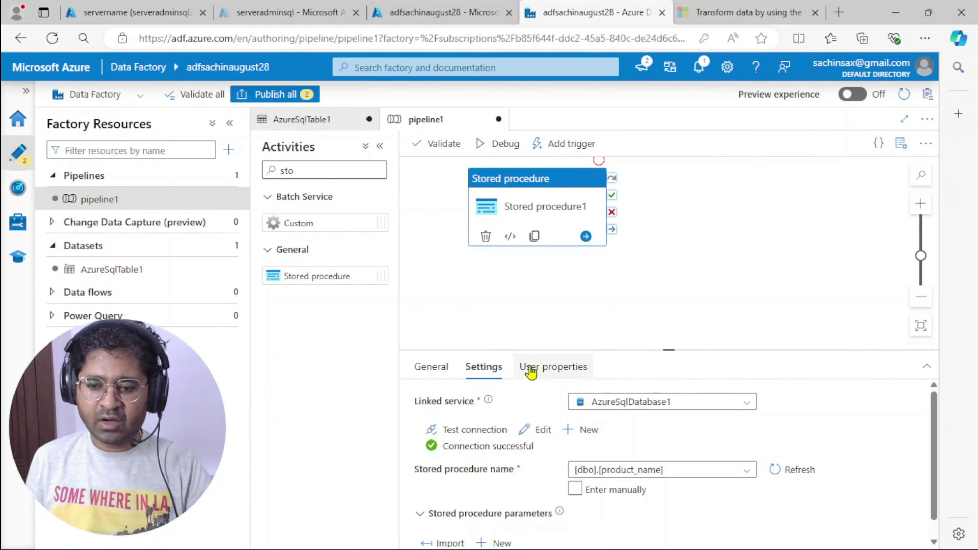
# Enlarge the activity's settings area and add a new stored procedure parameter called Name.
pyautogui.scroll(-1, 520, 469)
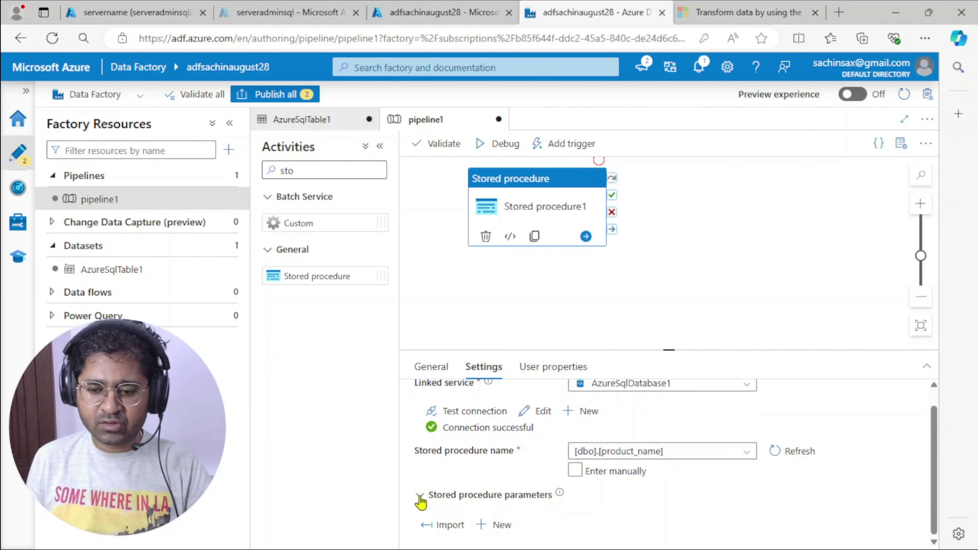
pyautogui.click(479, 524)
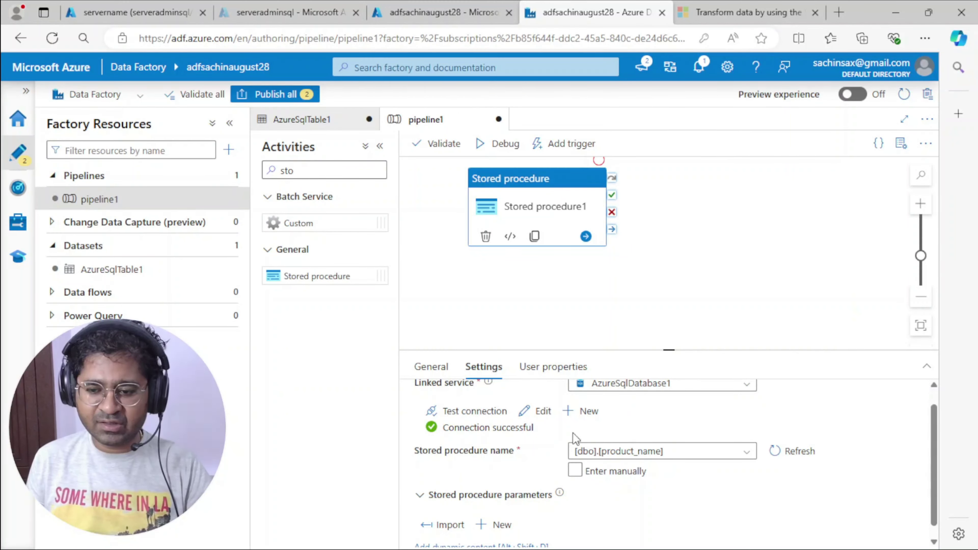
pyautogui.moveTo(673, 348); pyautogui.dragTo(697, 179)
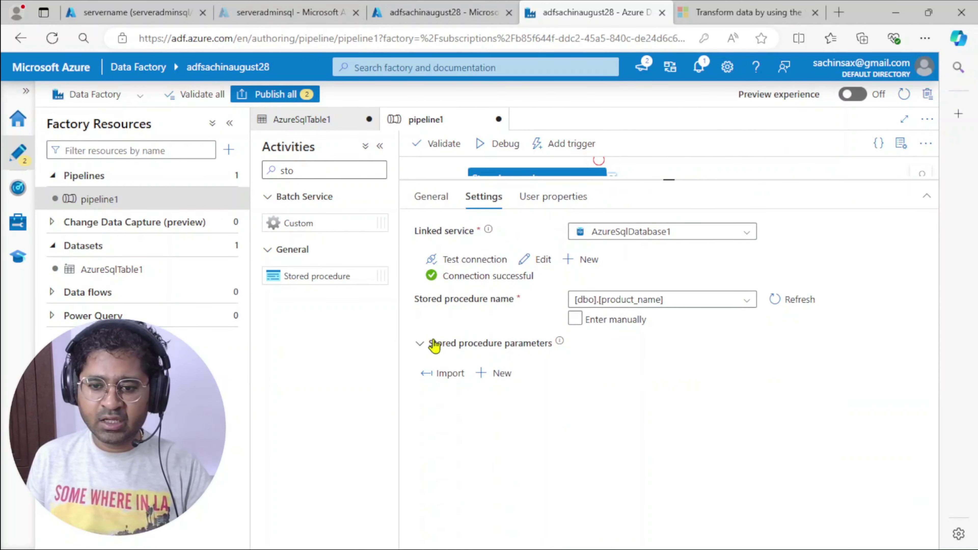
pyautogui.click(420, 343)
pyautogui.click(426, 345)
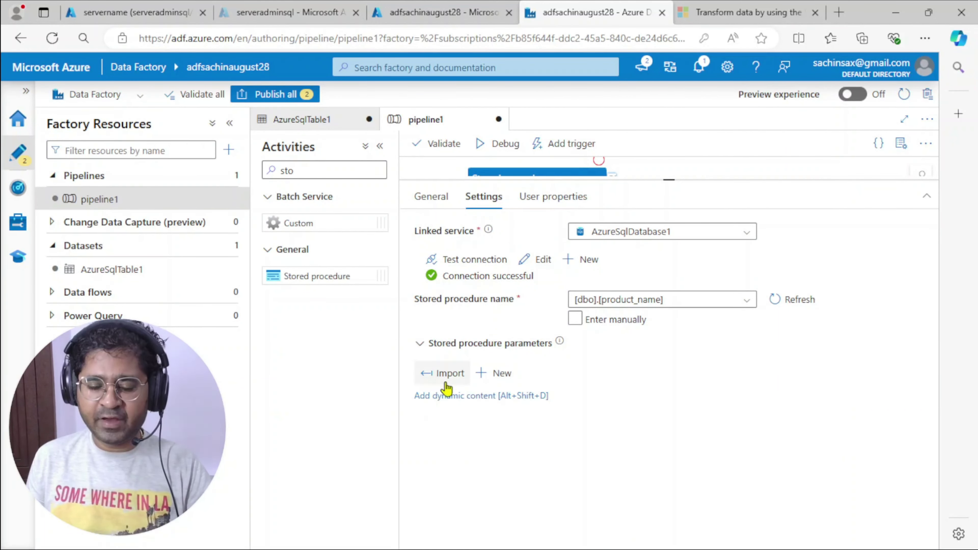
pyautogui.click(507, 378)
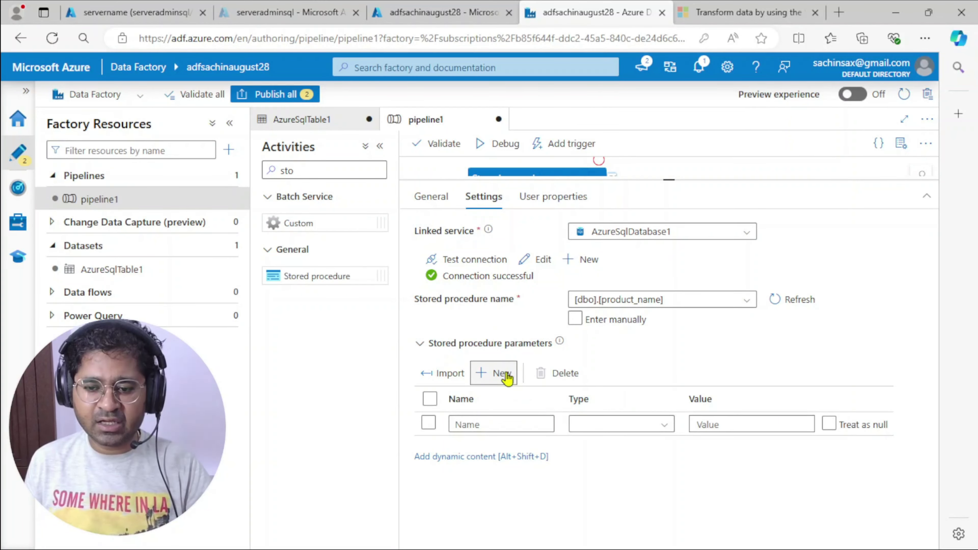
pyautogui.click(467, 425)
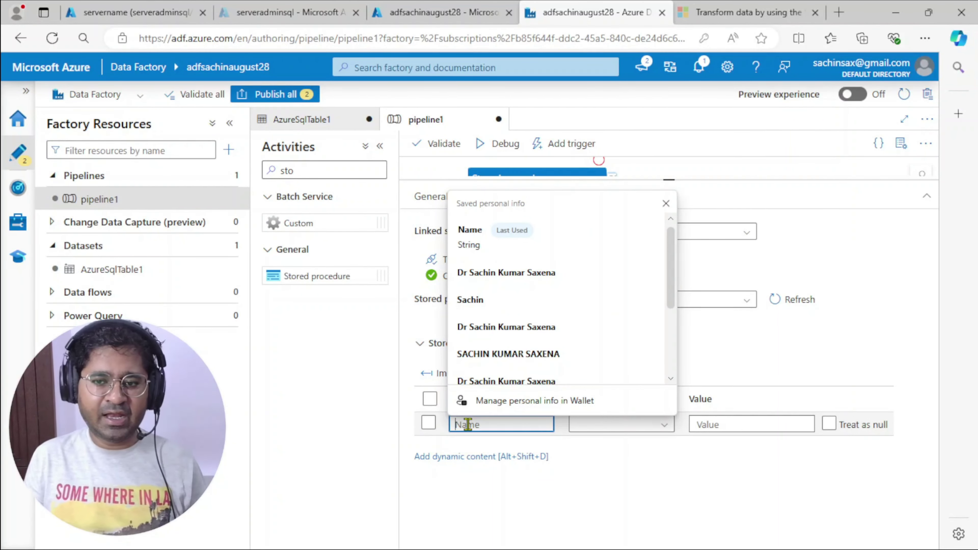
pyautogui.click(470, 232)
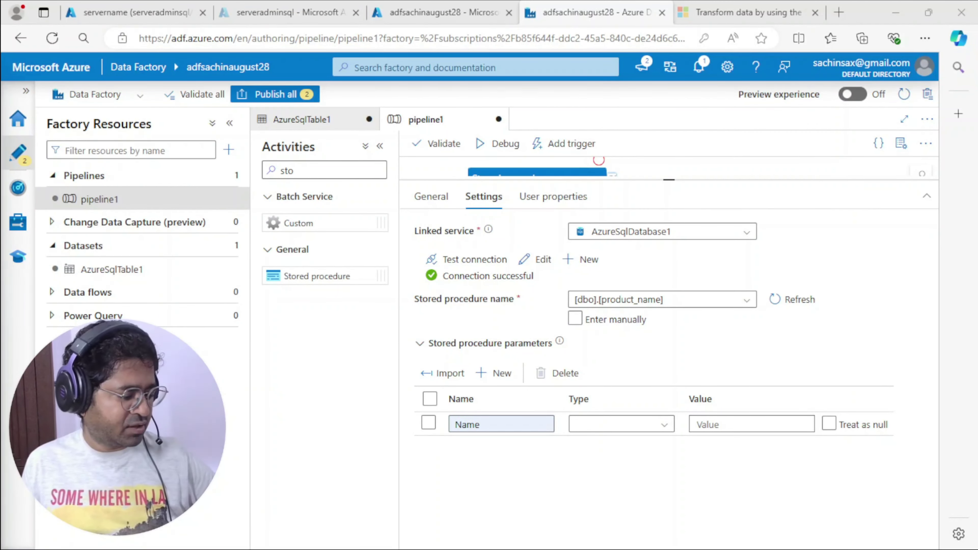
pyautogui.click(185, 12)
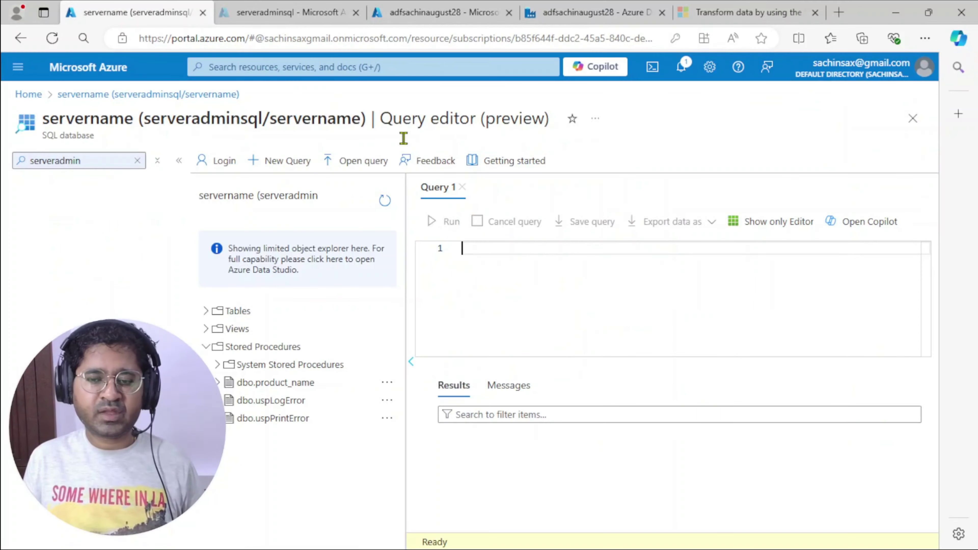
pyautogui.write("create procedure product_name @Name varchar(35) as begin update [SalesLT].[Product] set Name=@Name where ProductID ='680' end")
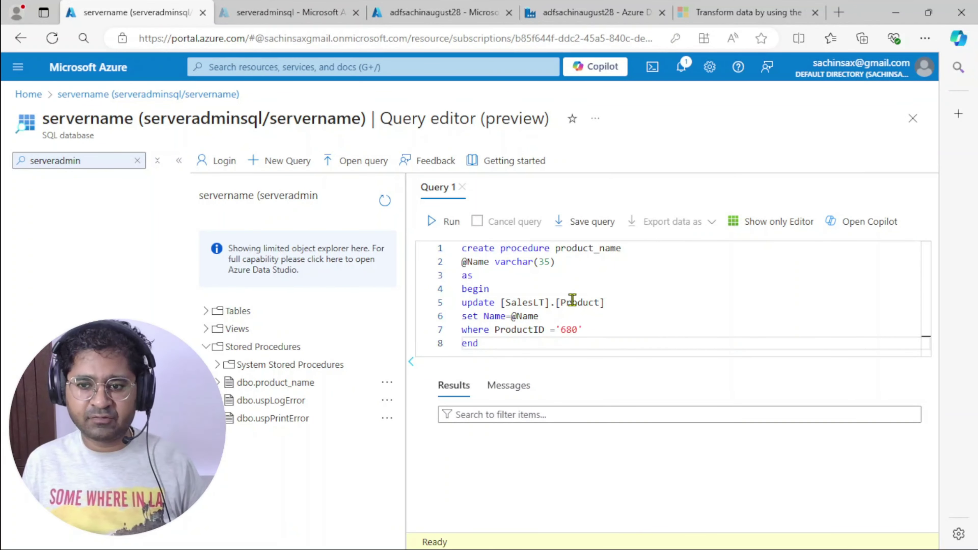
pyautogui.moveTo(495, 263); pyautogui.dragTo(462, 261)
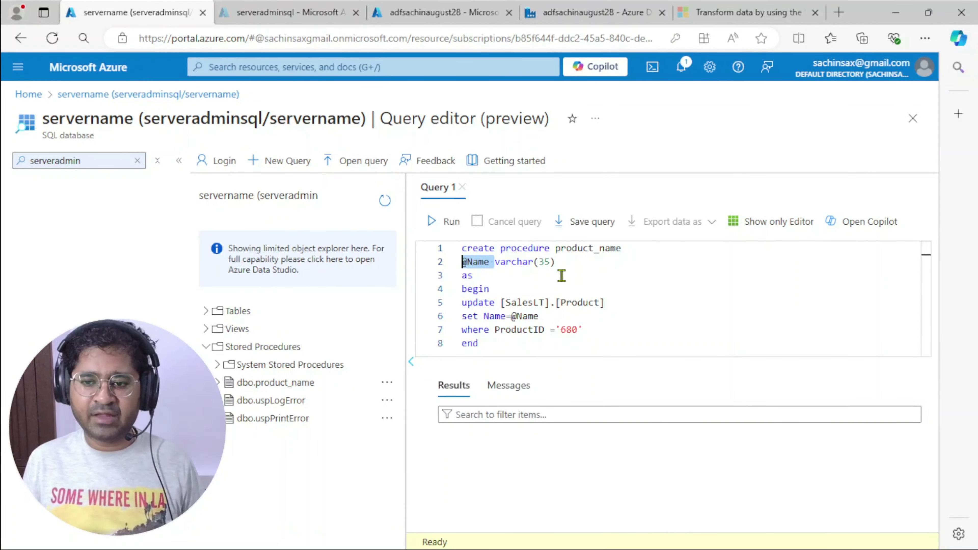
pyautogui.click(623, 276)
# In Azure Data Factory, set the Name parameter's type to String and value to Bakery, and start a debug run of the pipeline.
pyautogui.click(582, 11)
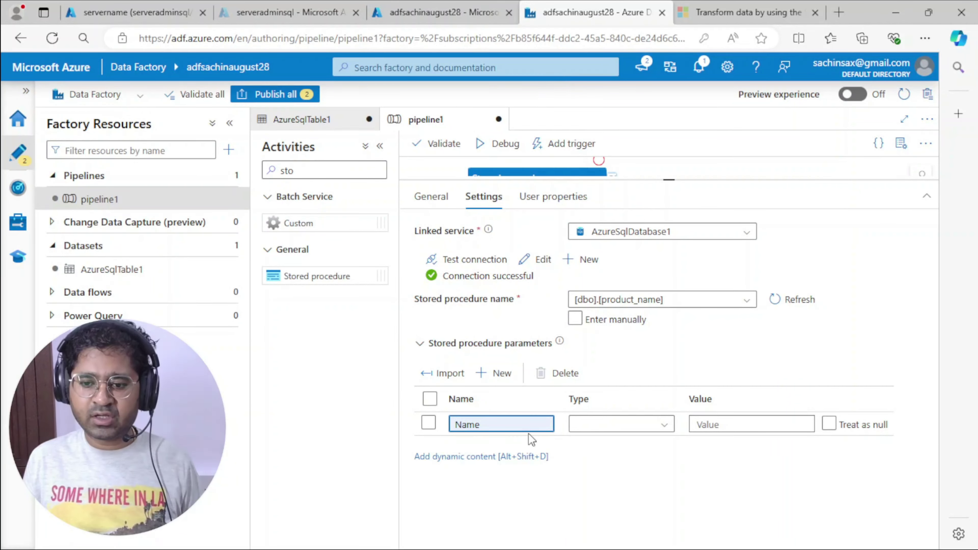
pyautogui.click(621, 425)
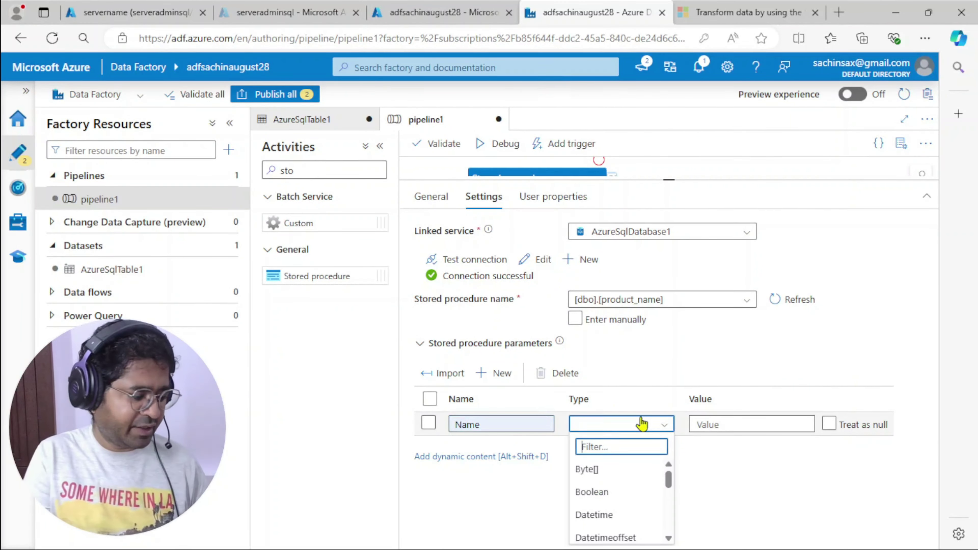
pyautogui.write('stri')
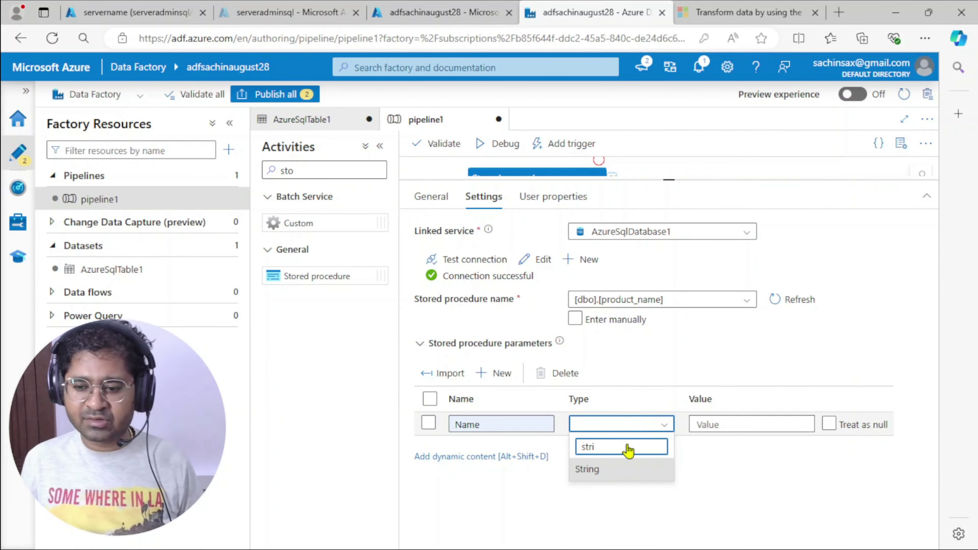
pyautogui.click(589, 470)
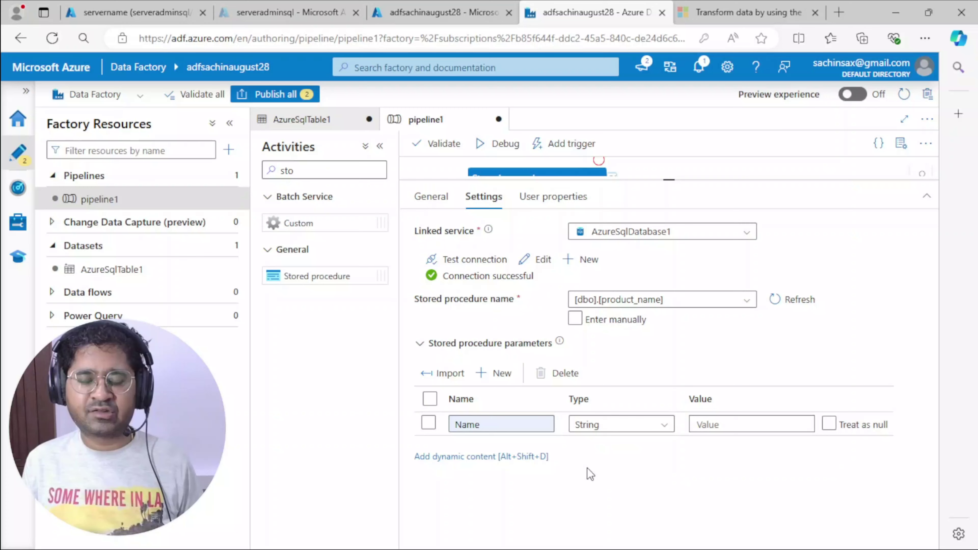
pyautogui.click(718, 425)
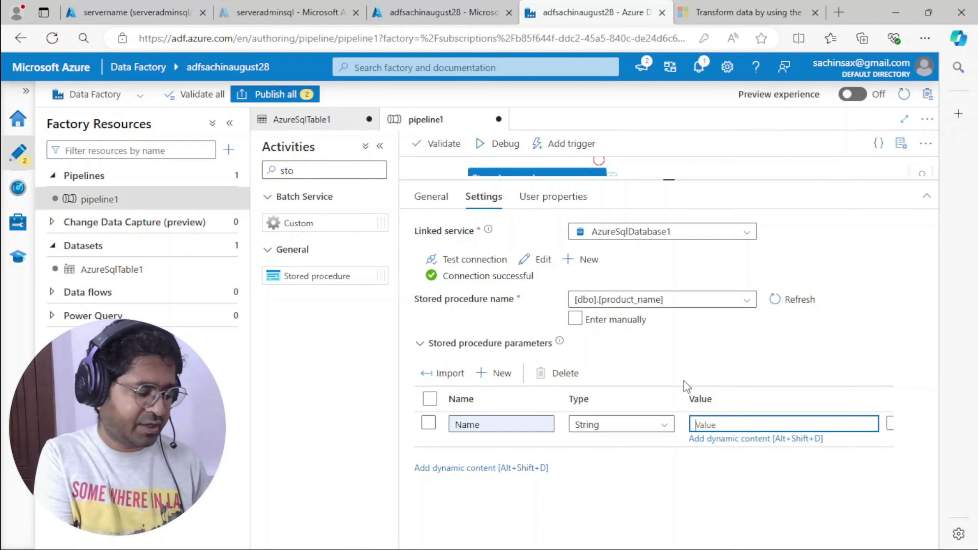
pyautogui.write('Bakeri')
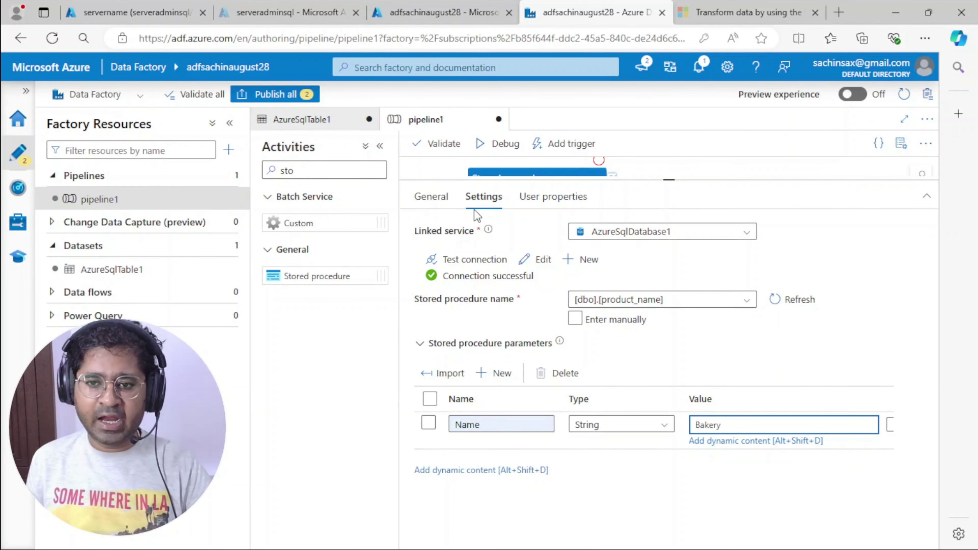
pyautogui.click(496, 148)
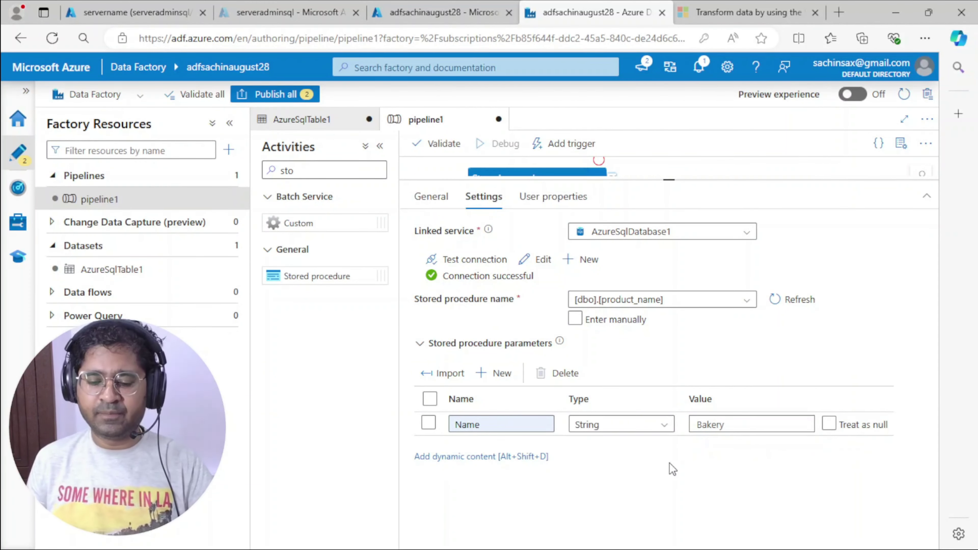
# Return to the Azure portal query editor and examine which ProductID and column the product_name procedure updates.
pyautogui.click(100, 14)
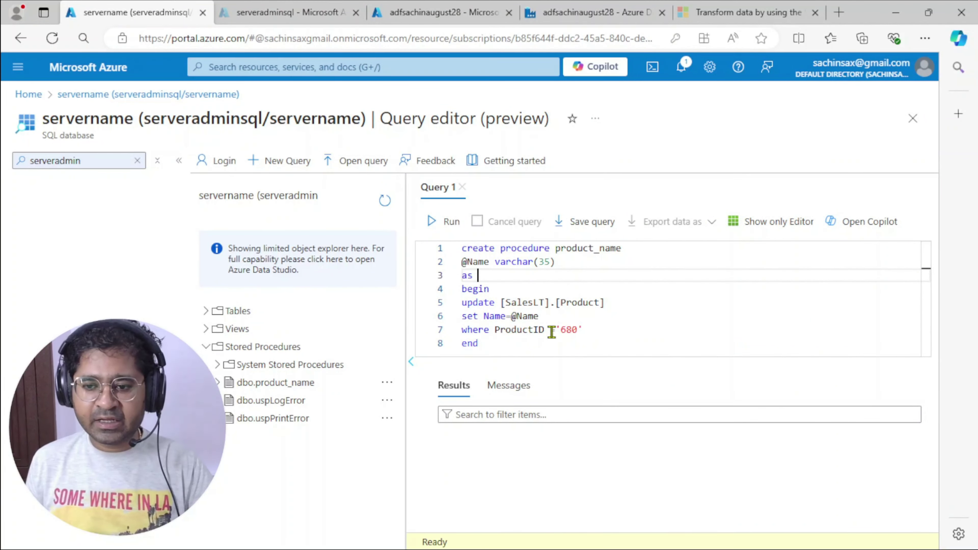
pyautogui.moveTo(558, 330); pyautogui.dragTo(582, 330)
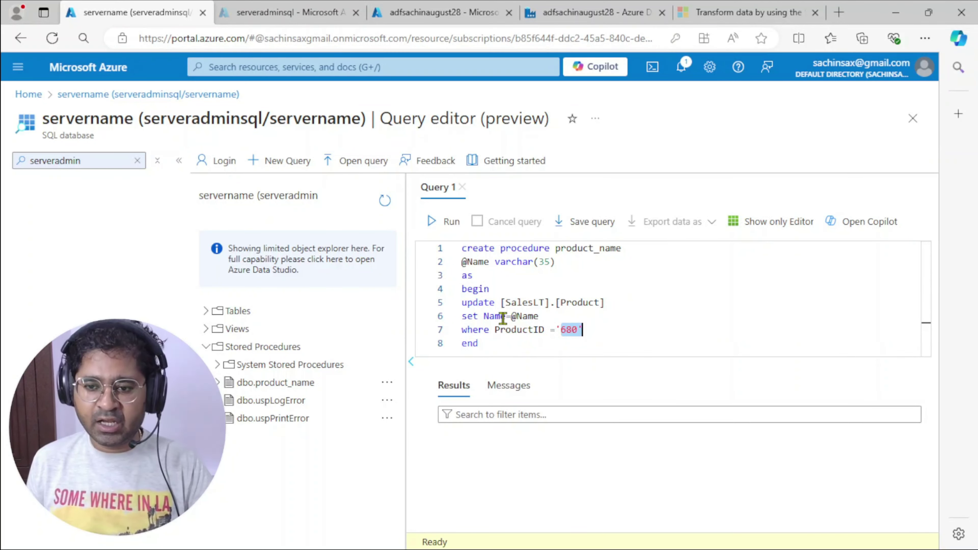
pyautogui.click(488, 301)
pyautogui.doubleClick(495, 316)
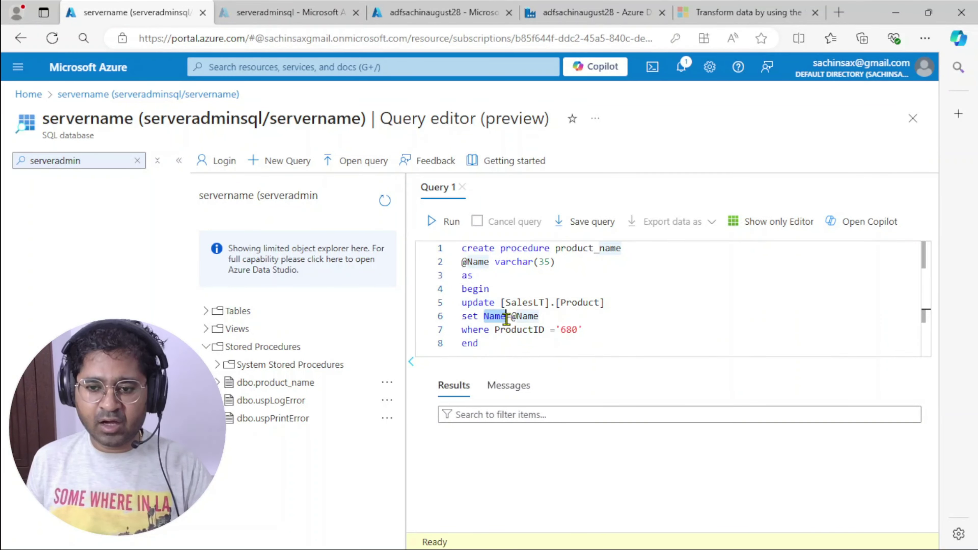
pyautogui.click(589, 328)
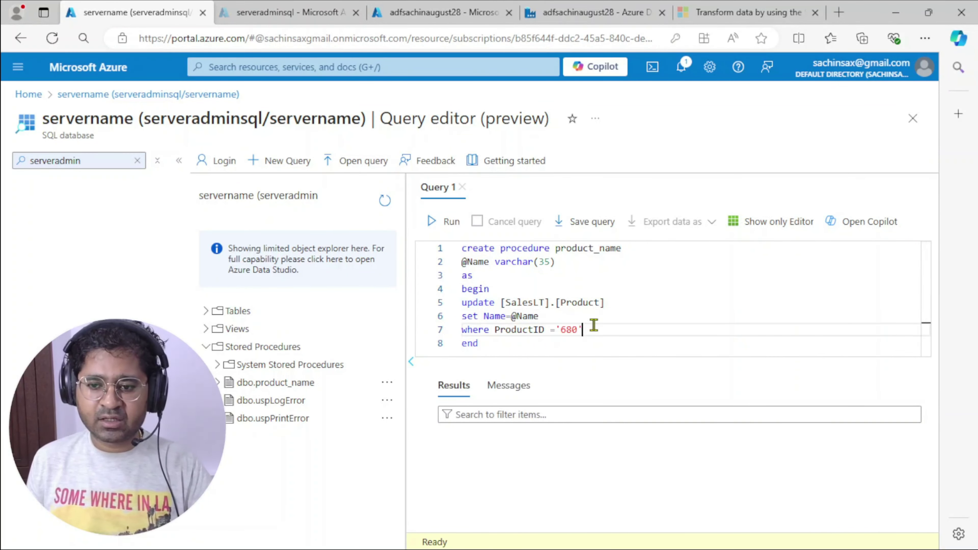
# Below the procedure script, add the query select * from [SalesLT].[Product] and run only that statement.
pyautogui.click(562, 329)
pyautogui.click(631, 315)
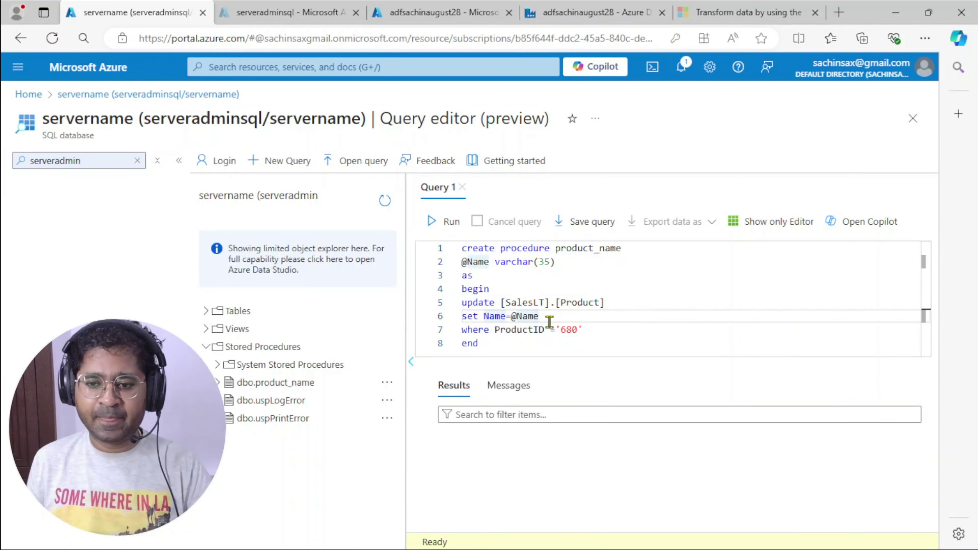
pyautogui.click(496, 349)
pyautogui.press('Return')
pyautogui.press('Return')
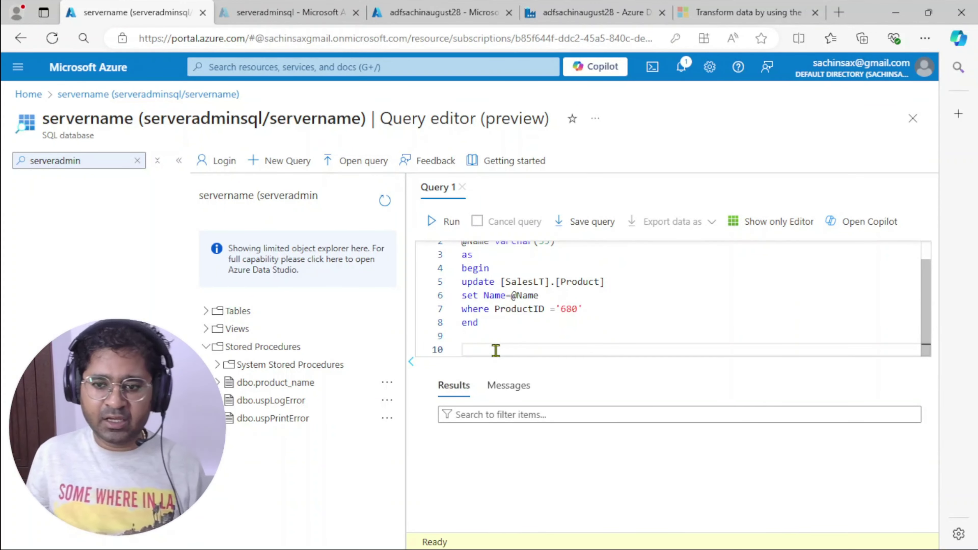
pyautogui.moveTo(501, 283); pyautogui.dragTo(618, 283)
pyautogui.hotkey('ctrl', 'c')
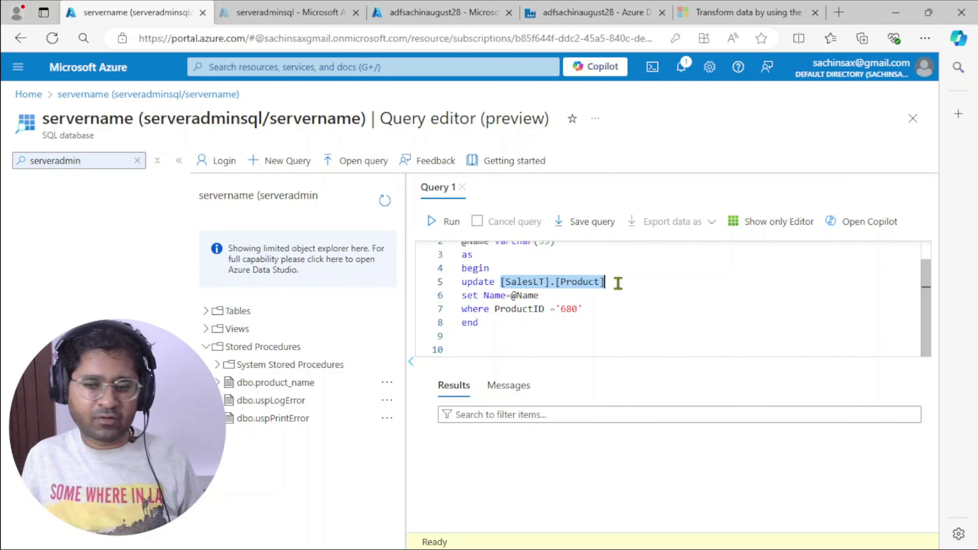
pyautogui.click(464, 336)
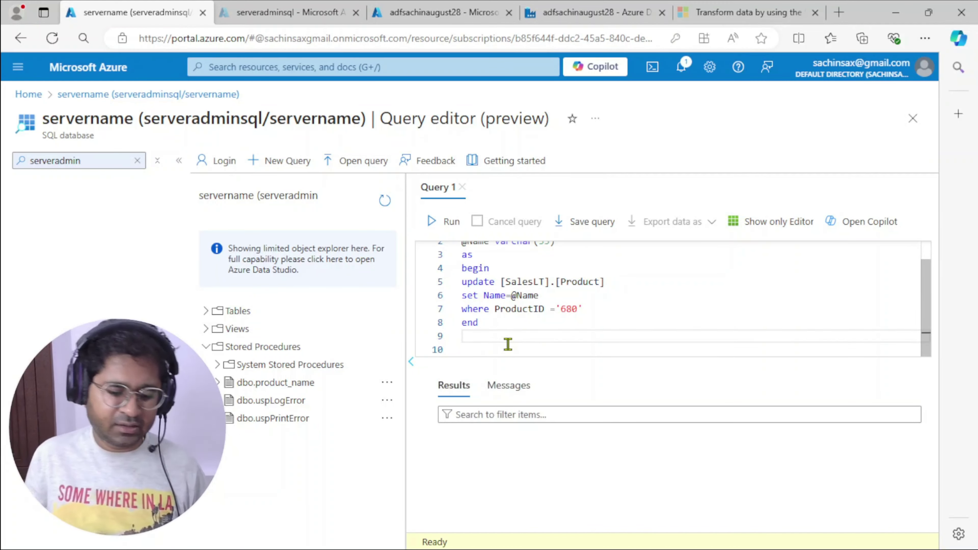
pyautogui.press('Return')
pyautogui.write('select ')
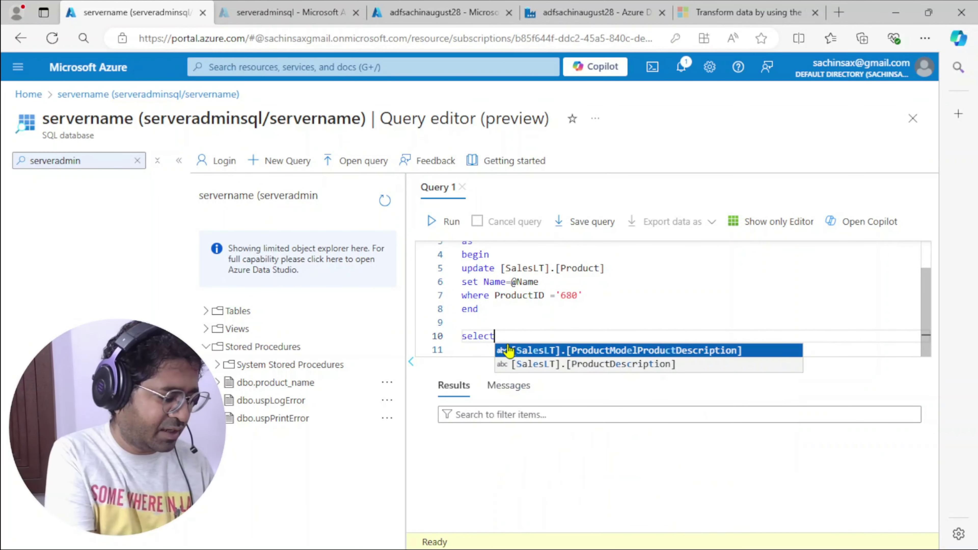
pyautogui.write('*')
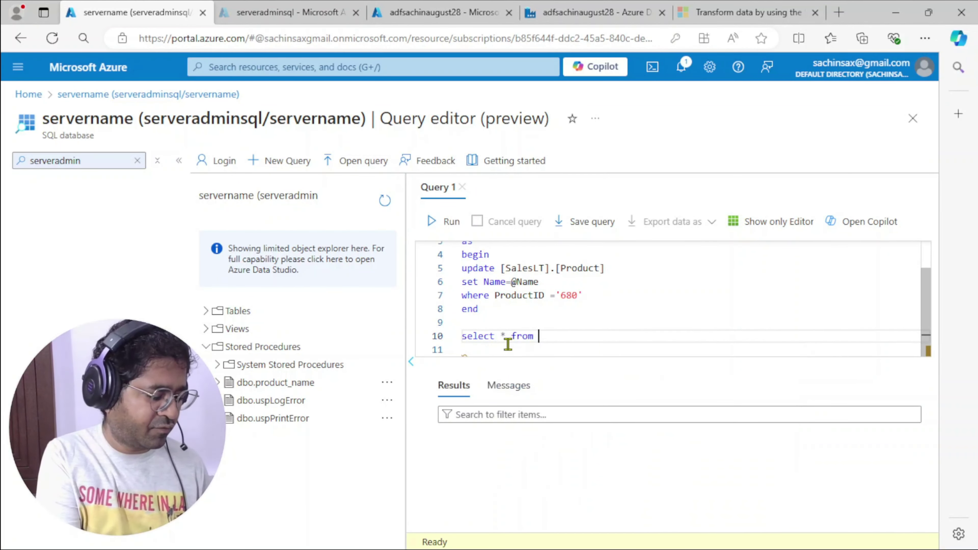
pyautogui.write(' from')
pyautogui.hotkey('ctrl', 'v')
pyautogui.hotkey('shift', 'Home')
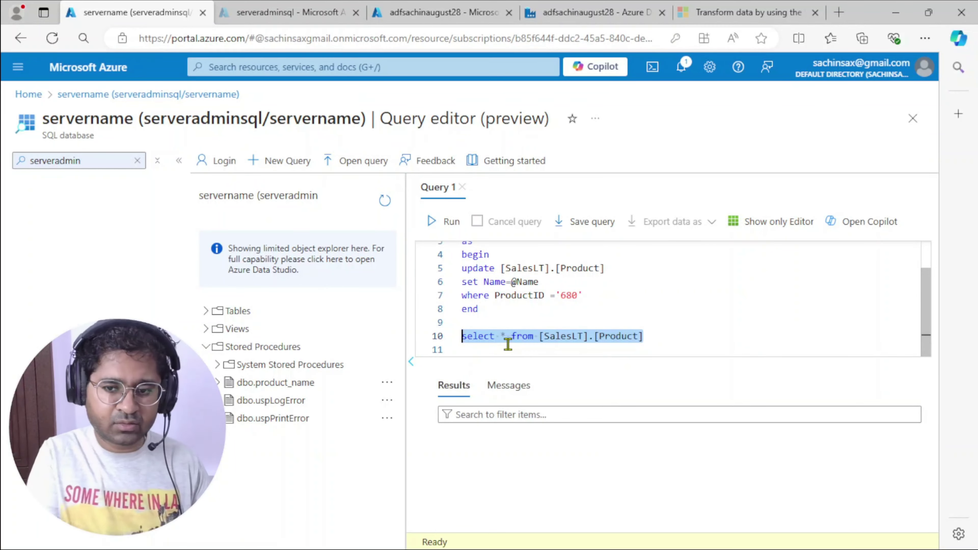
pyautogui.click(447, 221)
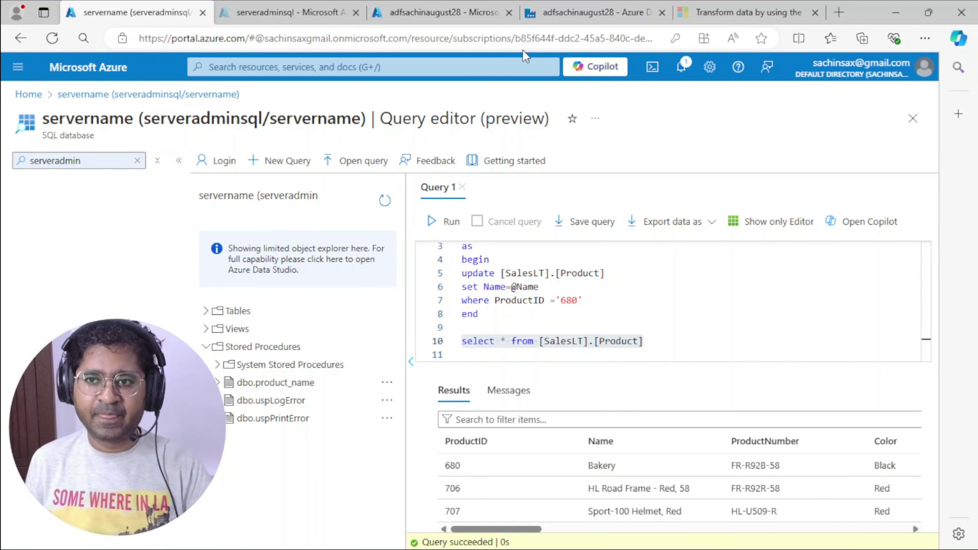
# In Azure Data Factory, examine the run output of the Stored procedure1 activity in full size, and close it.
pyautogui.click(589, 13)
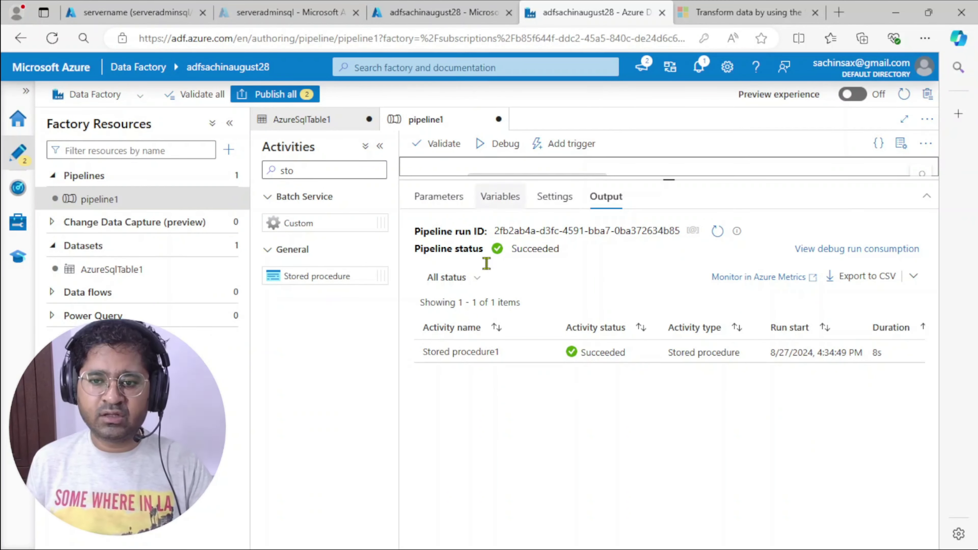
pyautogui.moveTo(671, 179); pyautogui.dragTo(667, 380)
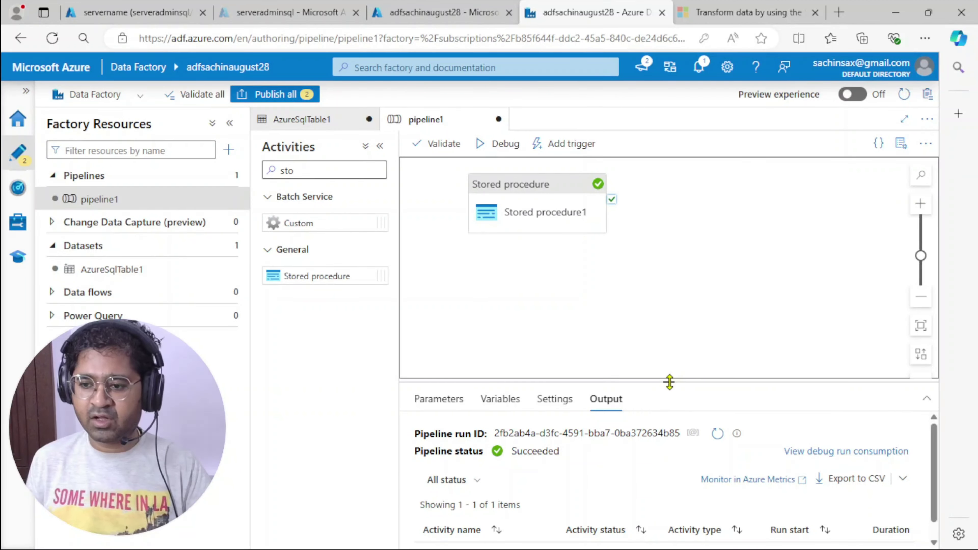
pyautogui.moveTo(669, 383); pyautogui.dragTo(670, 291)
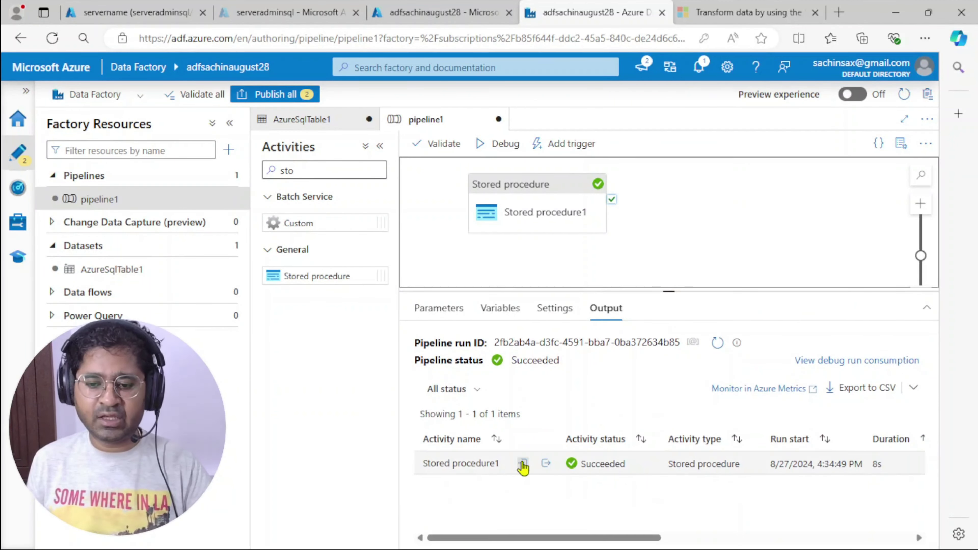
pyautogui.click(546, 464)
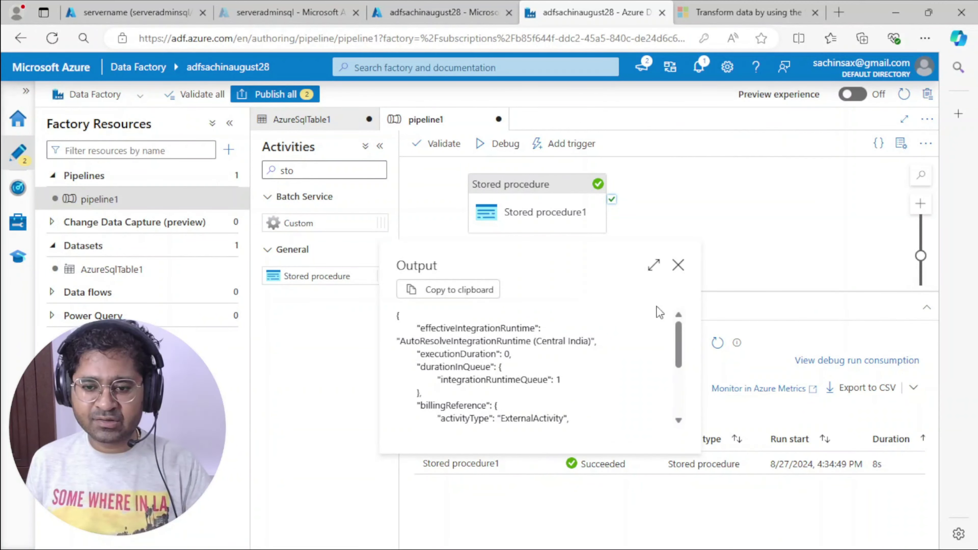
pyautogui.click(654, 265)
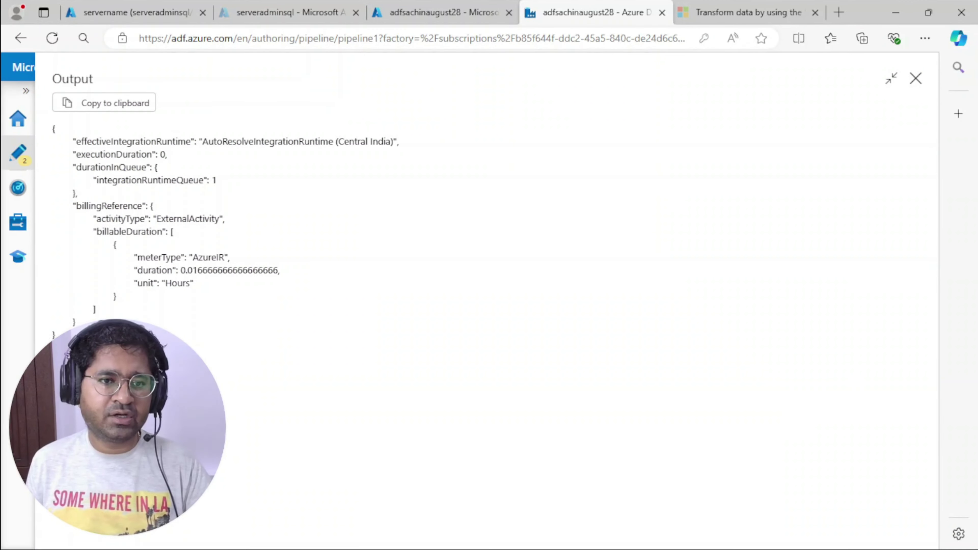
pyautogui.click(916, 78)
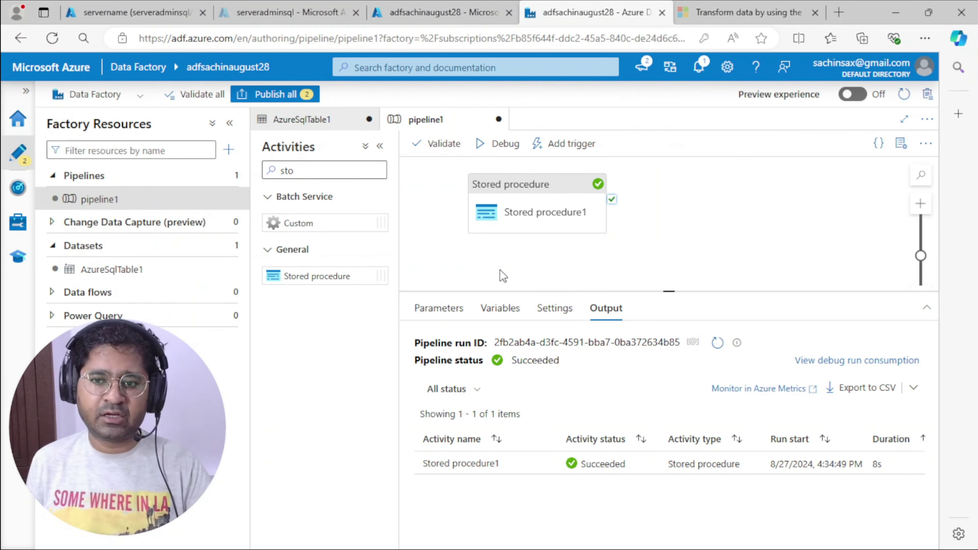
pyautogui.click(141, 14)
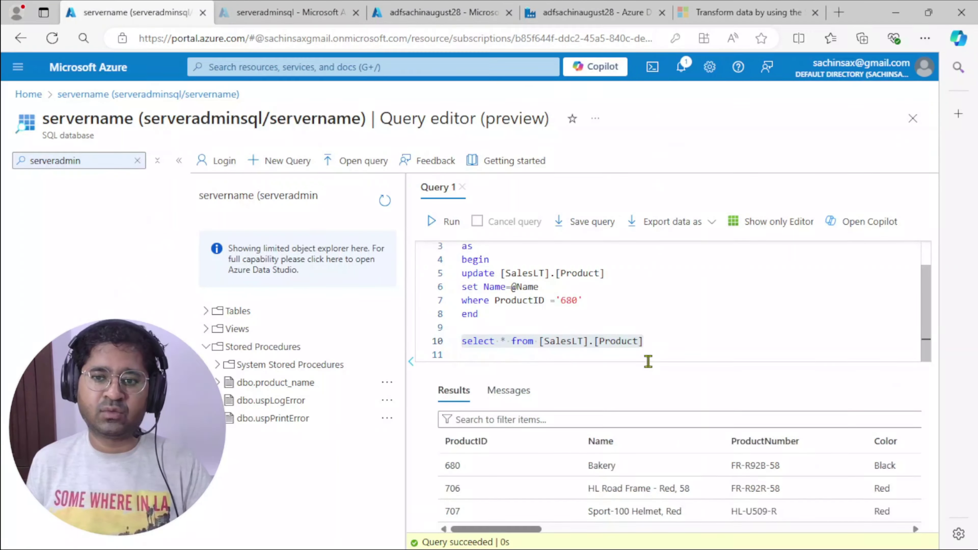
pyautogui.click(655, 298)
pyautogui.scroll(1, 542, 306)
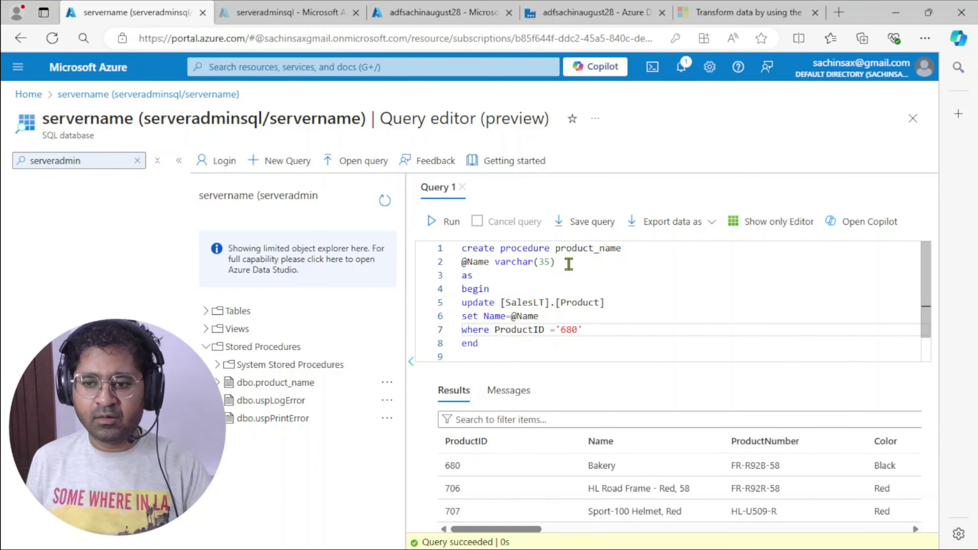
pyautogui.click(569, 264)
pyautogui.press('Return')
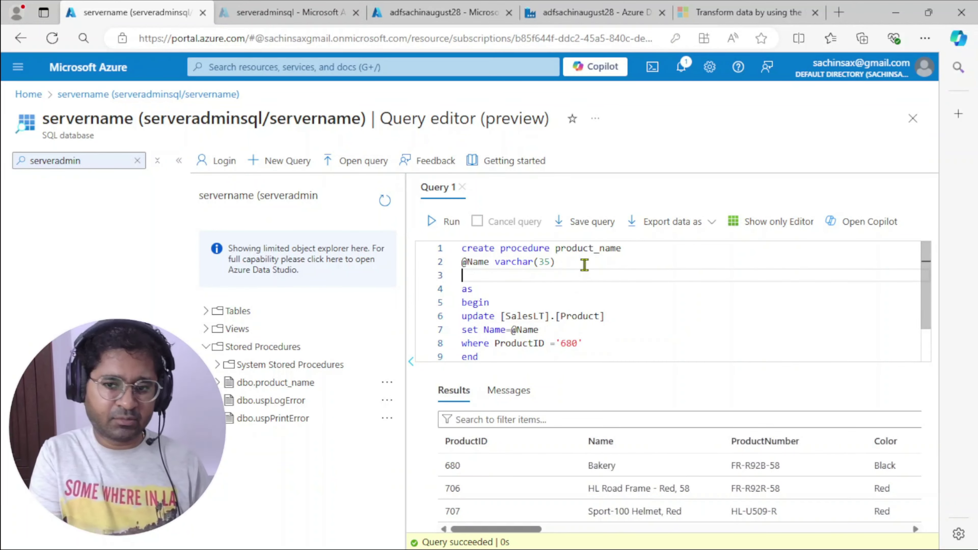
pyautogui.write('@id varchar(20')
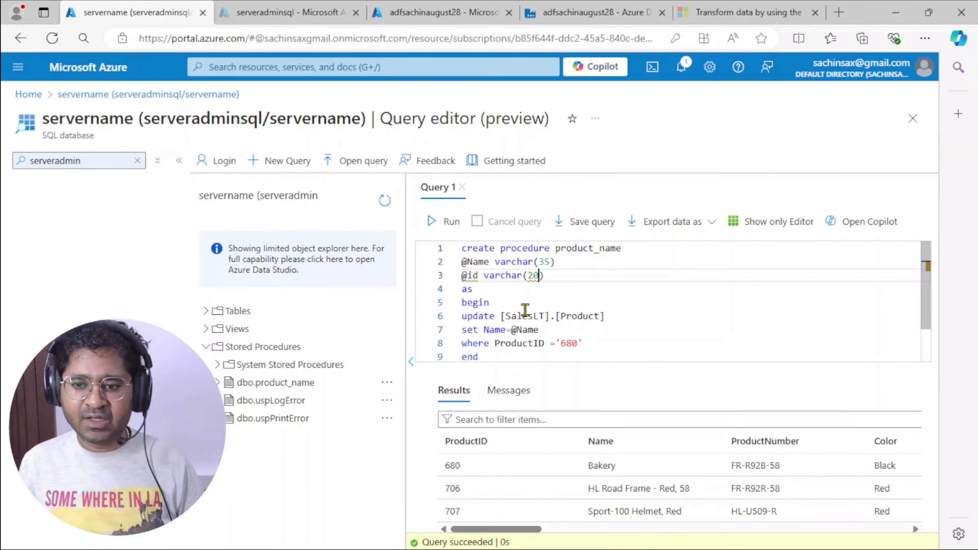
pyautogui.scroll(-1, 502, 315)
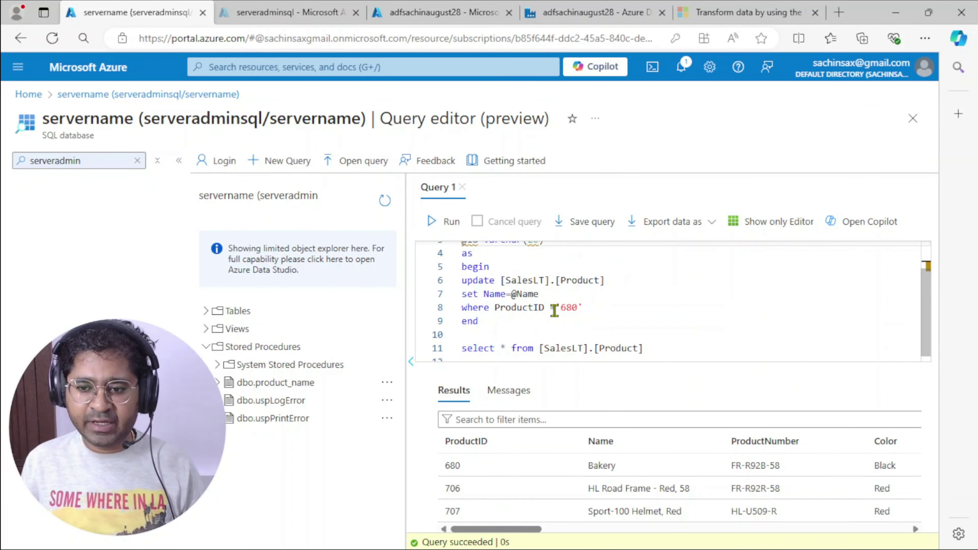
pyautogui.moveTo(556, 308); pyautogui.dragTo(592, 307)
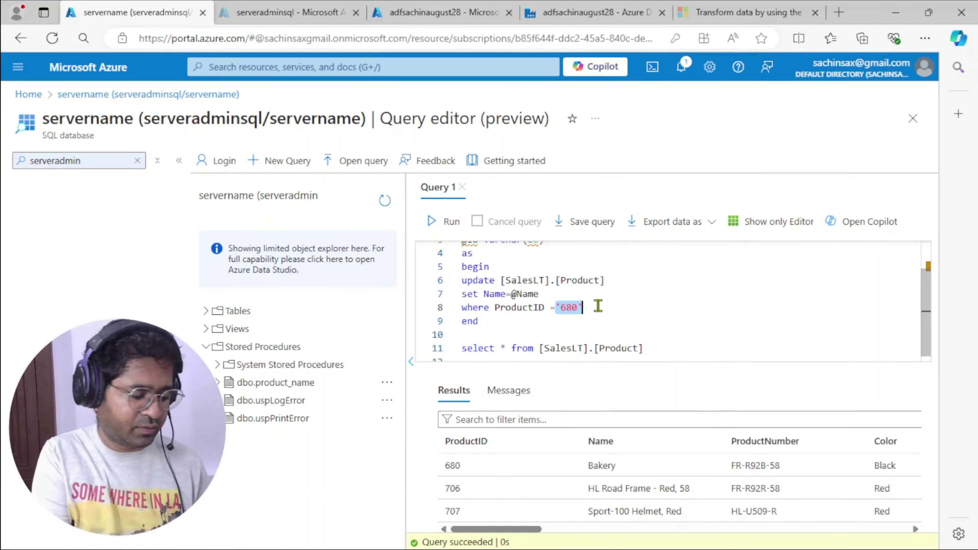
pyautogui.write('@')
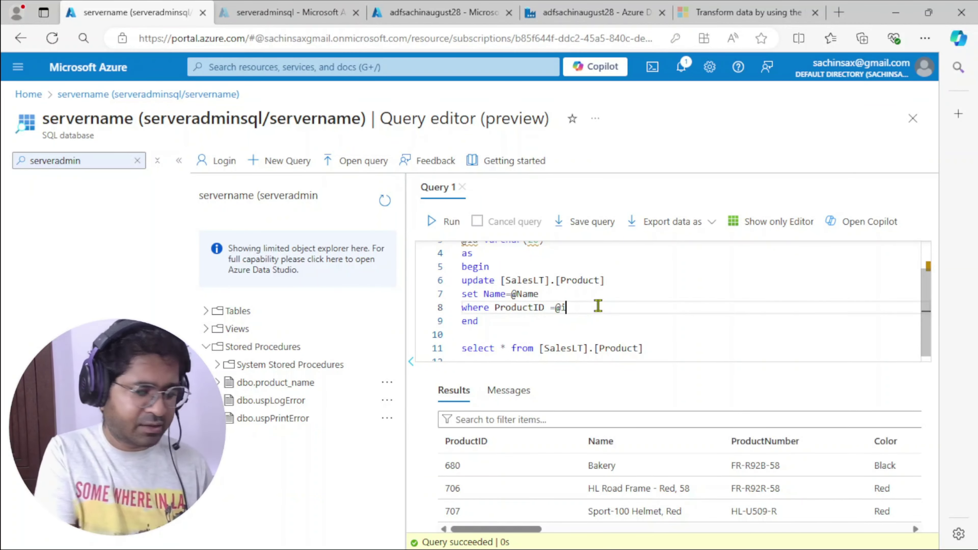
pyautogui.write('id')
pyautogui.scroll(1, 552, 303)
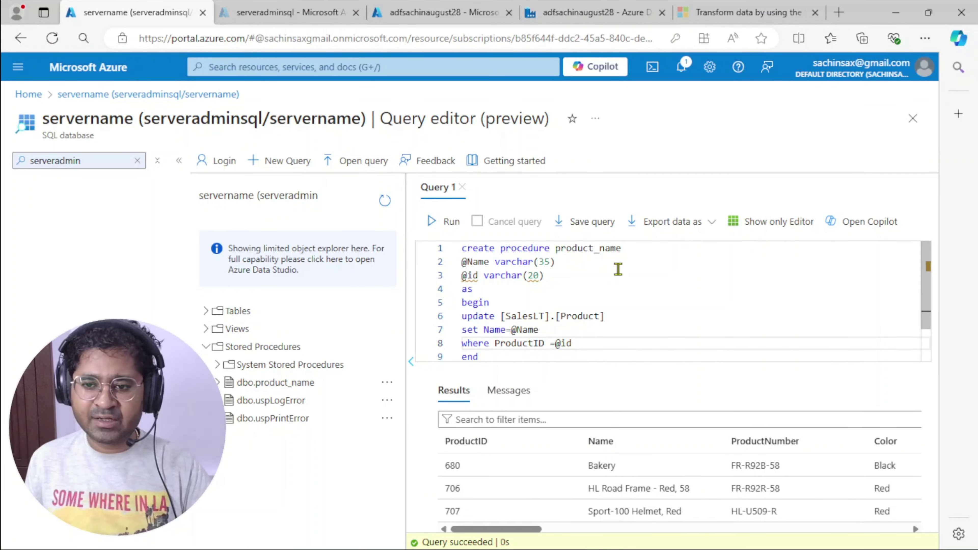
# Change the product_name script from create to alter and try to run only the procedure definition.
pyautogui.moveTo(497, 245); pyautogui.dragTo(446, 254)
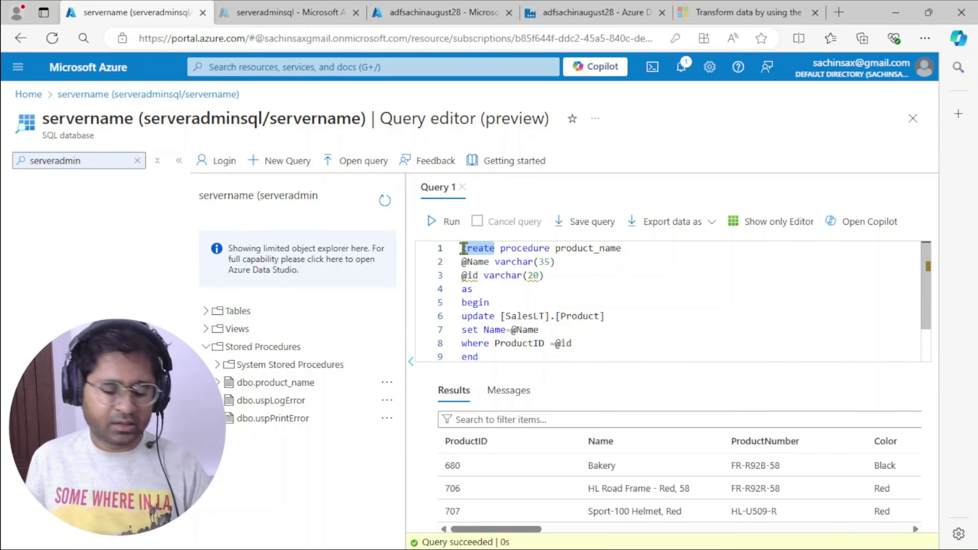
pyautogui.write('alter')
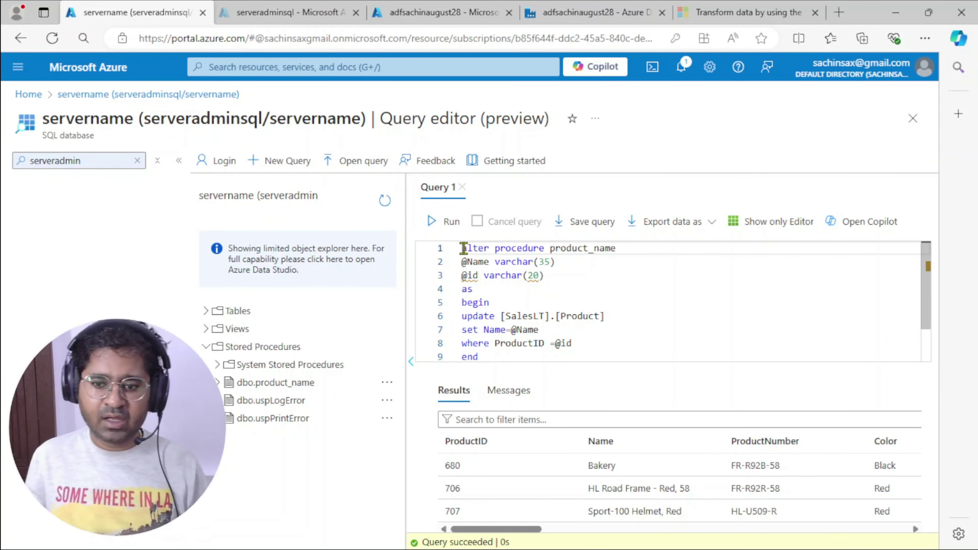
pyautogui.moveTo(479, 357); pyautogui.dragTo(458, 245)
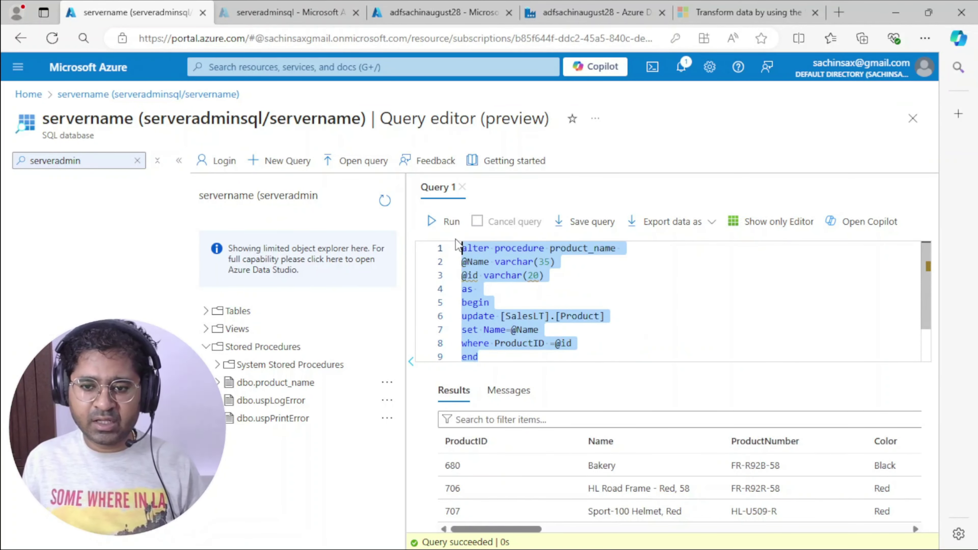
pyautogui.click(443, 223)
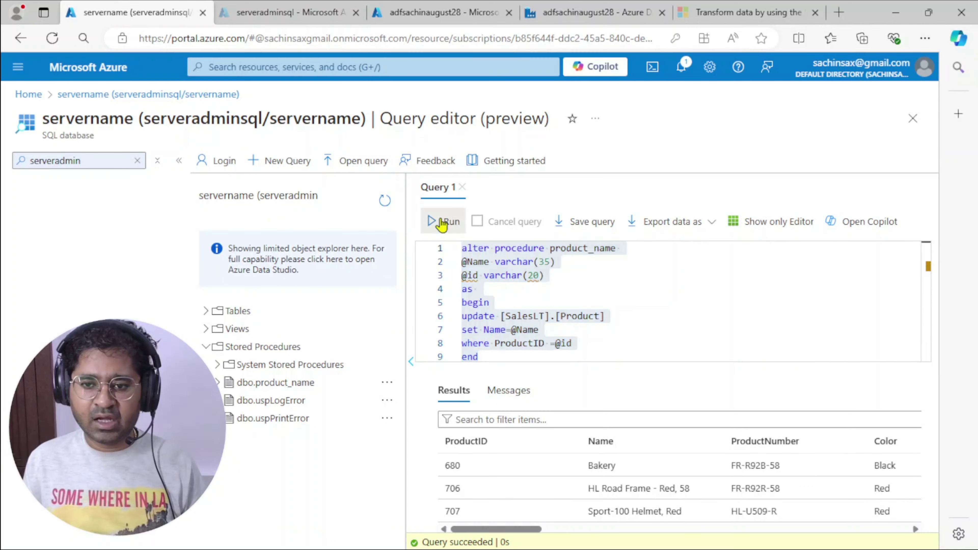
pyautogui.click(631, 275)
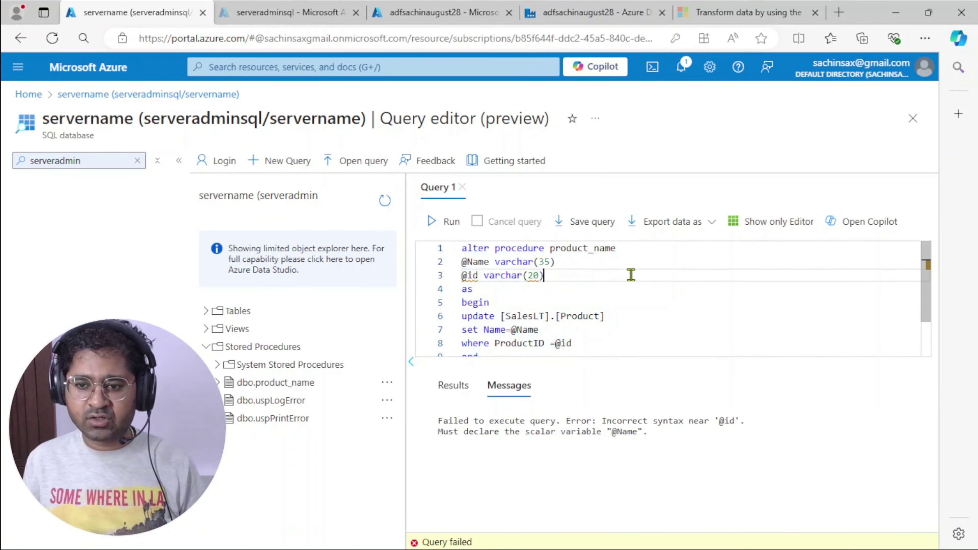
pyautogui.click(561, 261)
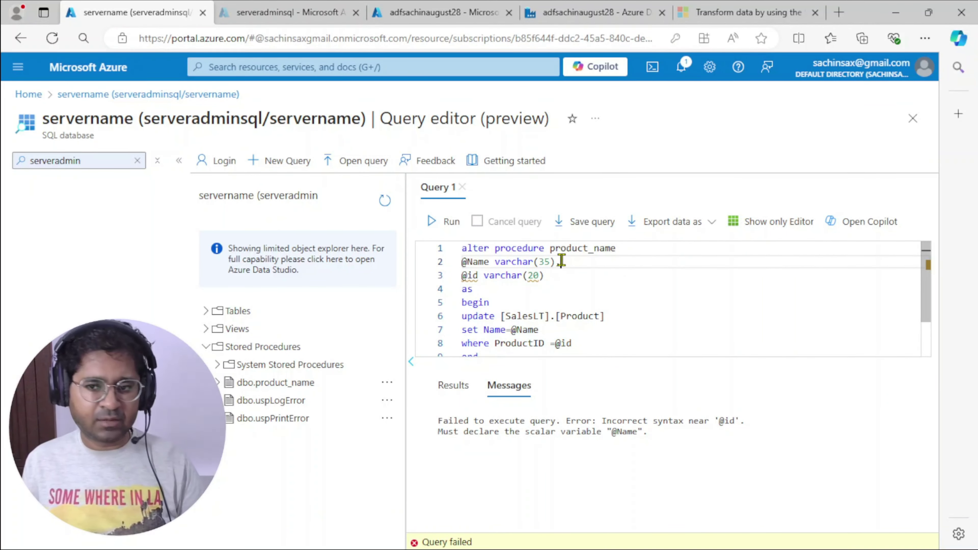
pyautogui.write(',')
pyautogui.moveTo(463, 247); pyautogui.dragTo(508, 308)
pyautogui.click(447, 222)
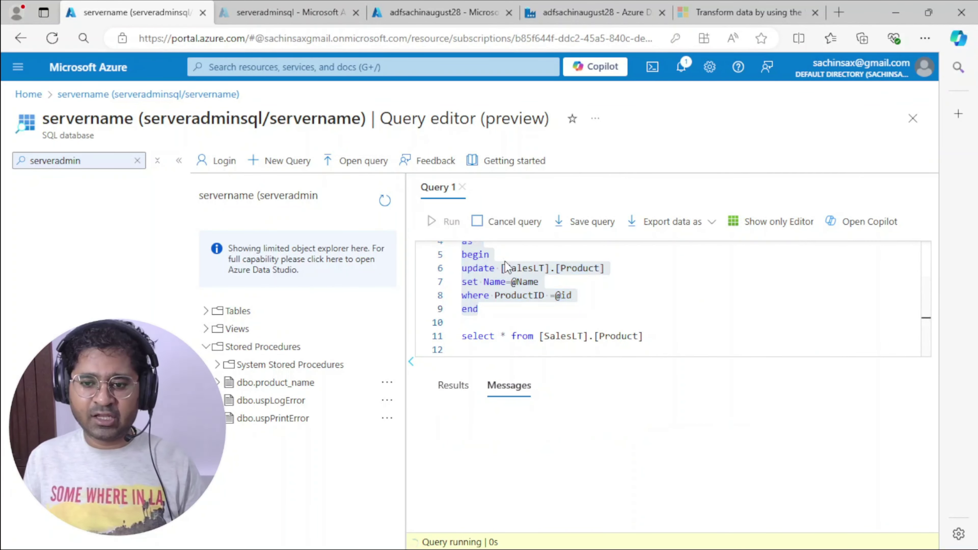
pyautogui.click(448, 386)
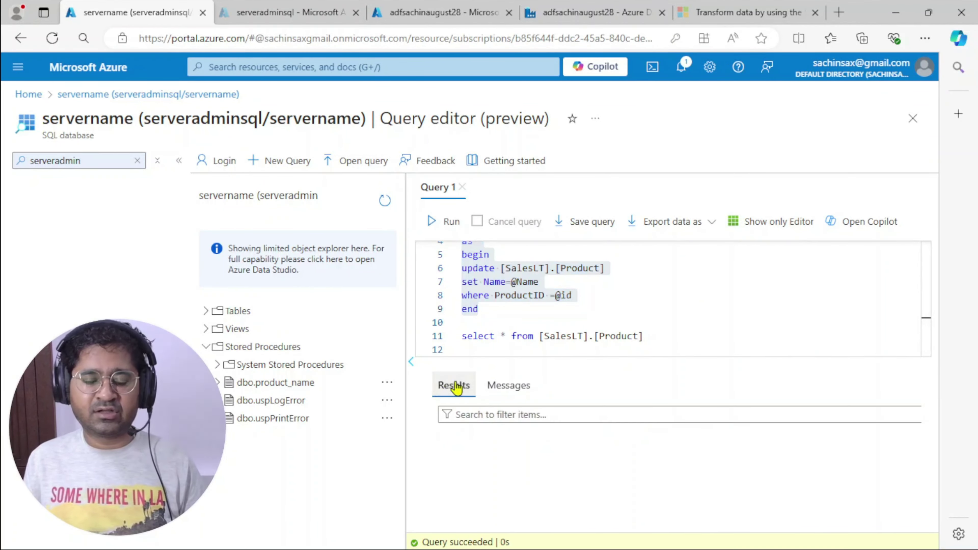
# Switch to Azure Data Factory and open the Stored procedure1 activity's settings, enlarging the area to show its stored procedure parameters.
pyautogui.click(287, 12)
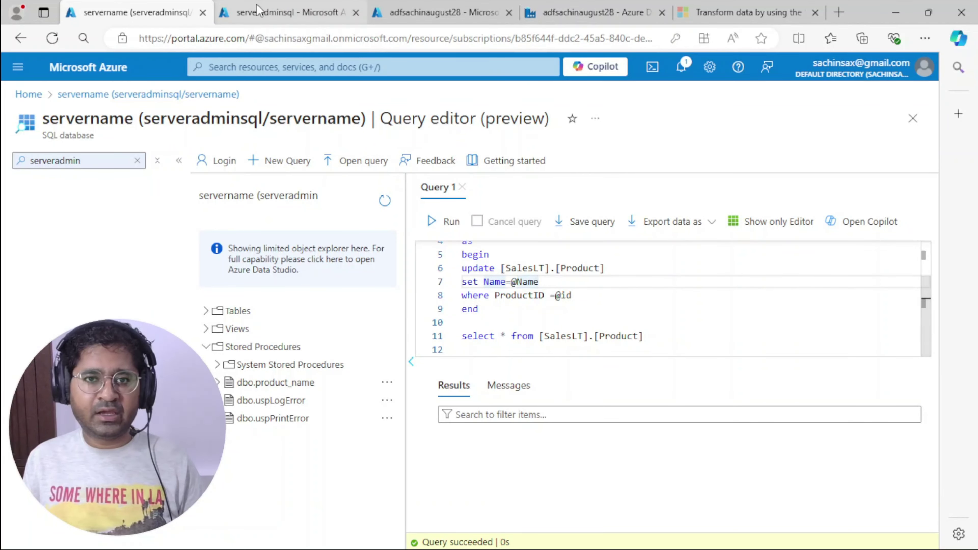
pyautogui.click(439, 12)
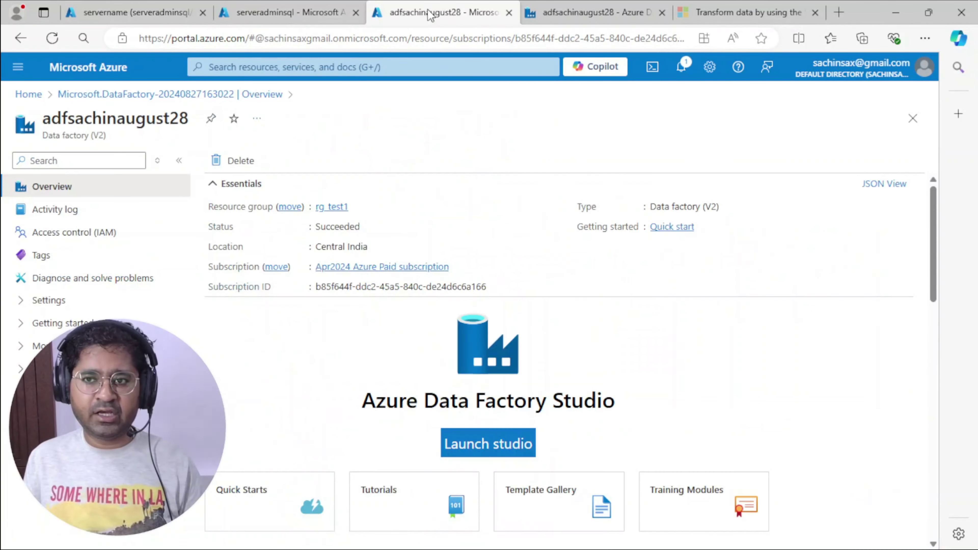
pyautogui.click(574, 12)
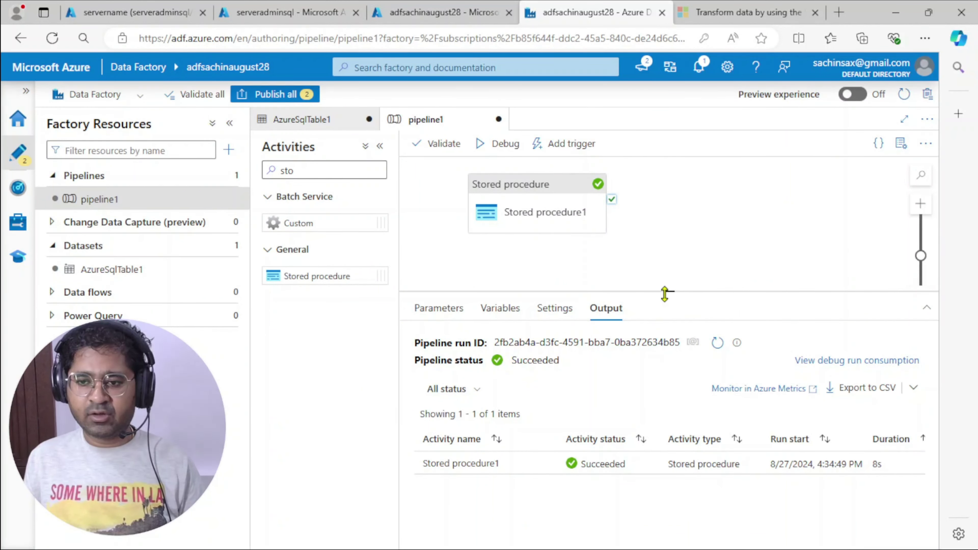
pyautogui.moveTo(668, 292); pyautogui.dragTo(655, 397)
pyautogui.click(550, 202)
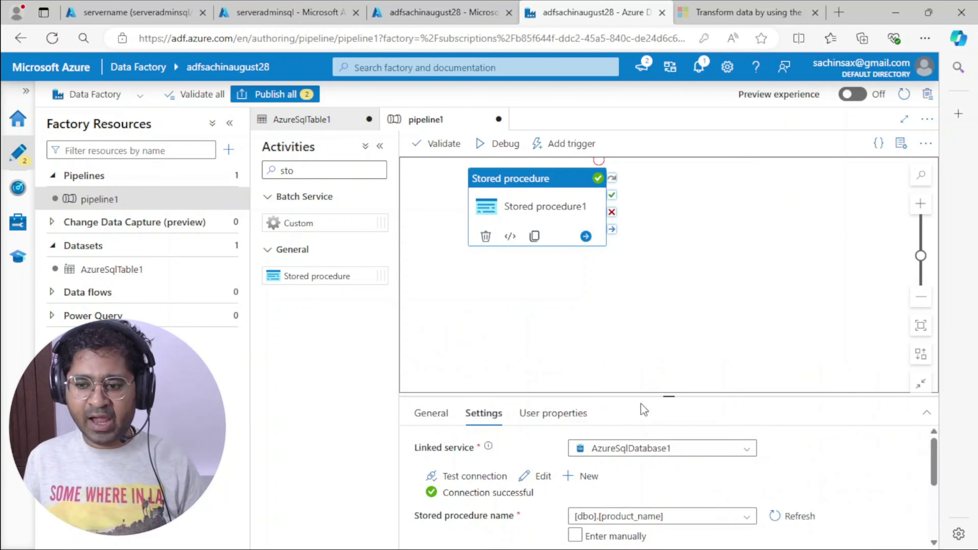
pyautogui.moveTo(669, 395); pyautogui.dragTo(678, 218)
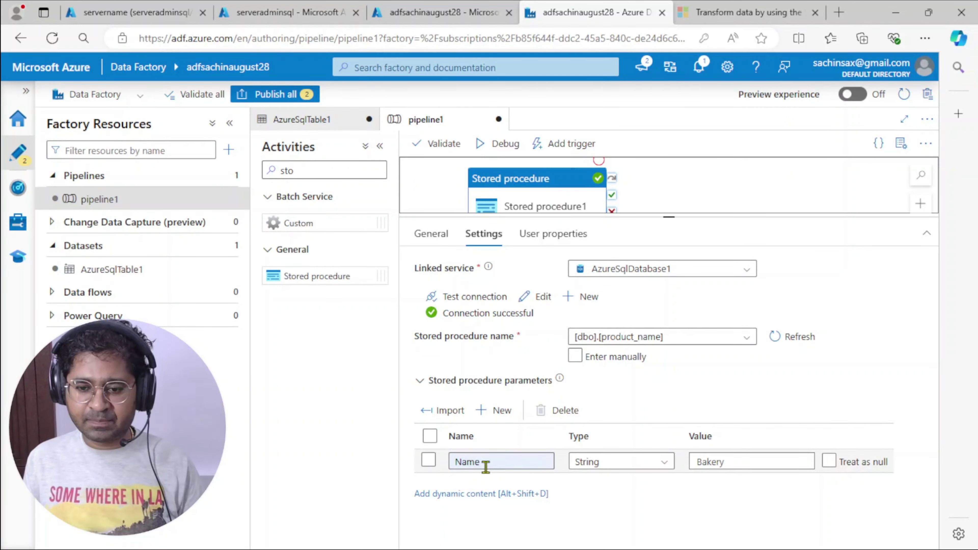
# Add a second stored procedure parameter named id with type String, checking the procedure's parameter declarations in the query editor.
pyautogui.click(501, 411)
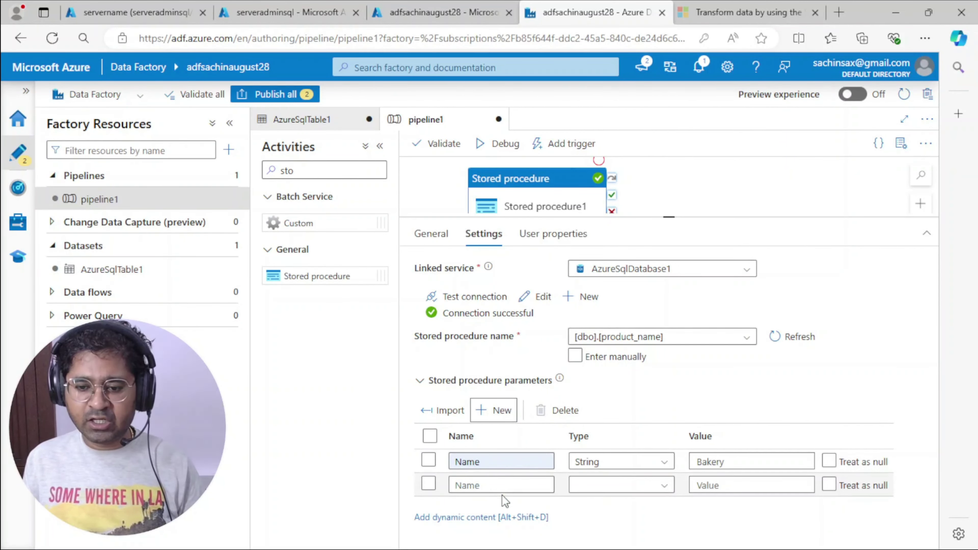
pyautogui.click(496, 484)
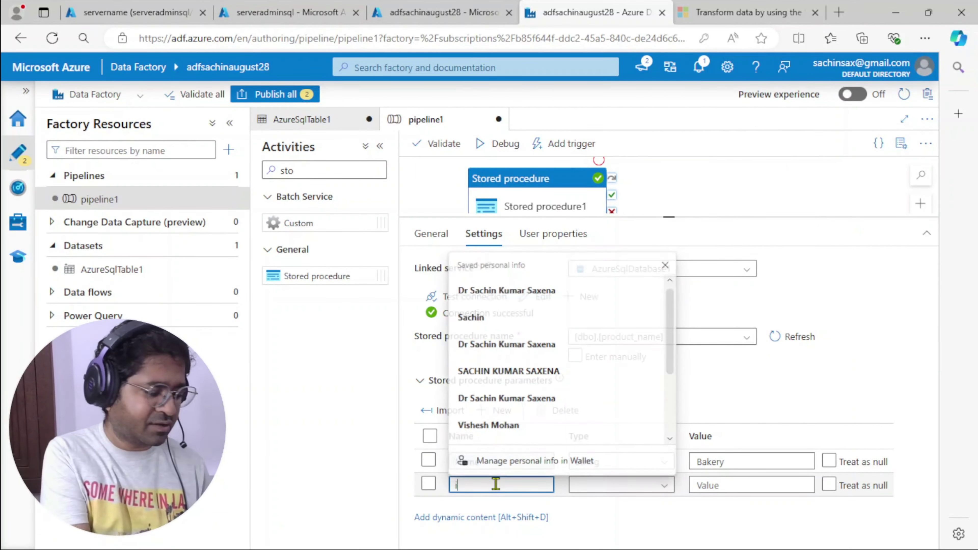
pyautogui.write('id')
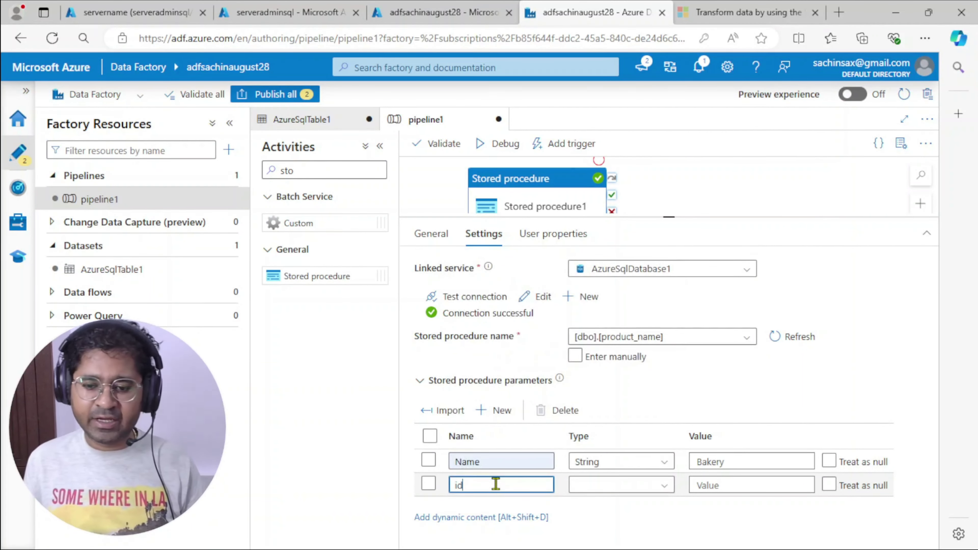
pyautogui.click(129, 12)
pyautogui.scroll(1, 505, 308)
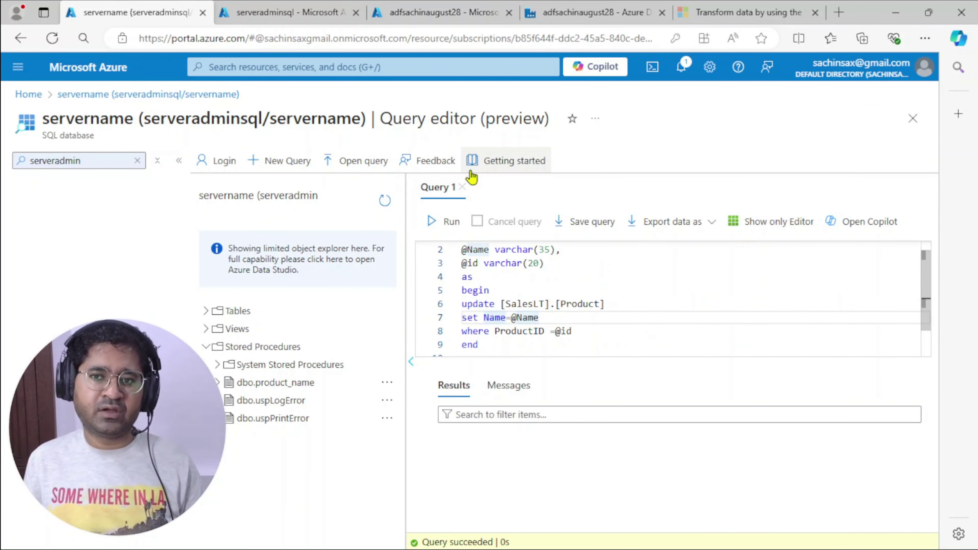
pyautogui.click(575, 8)
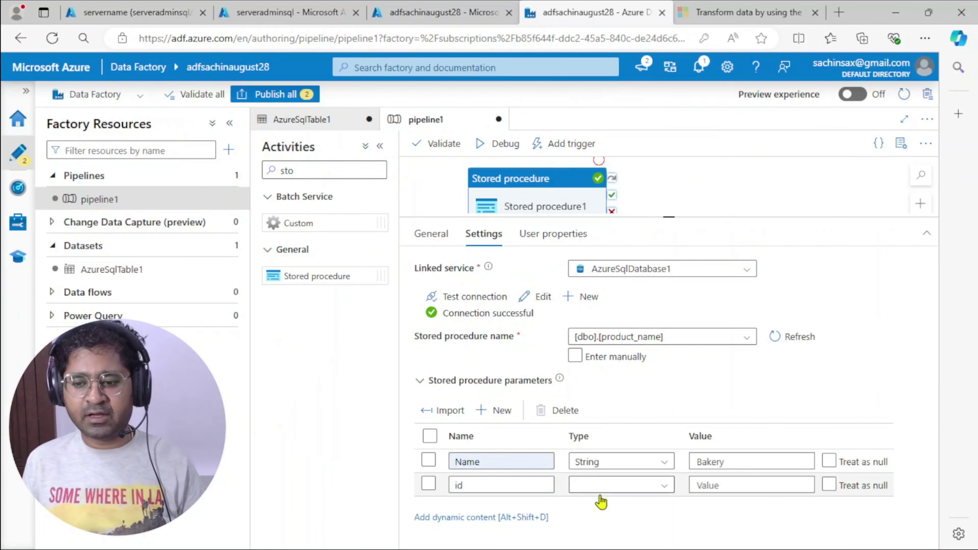
pyautogui.click(662, 488)
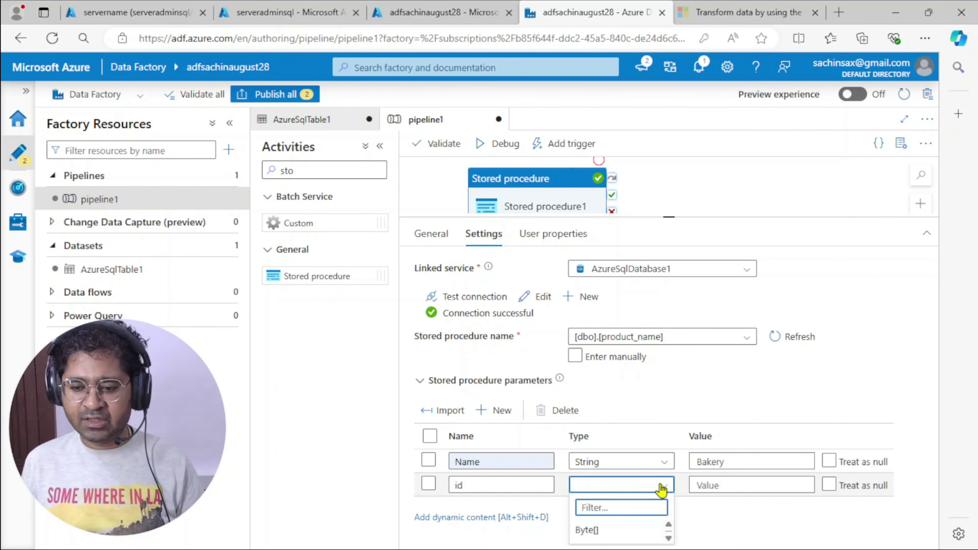
pyautogui.write('str')
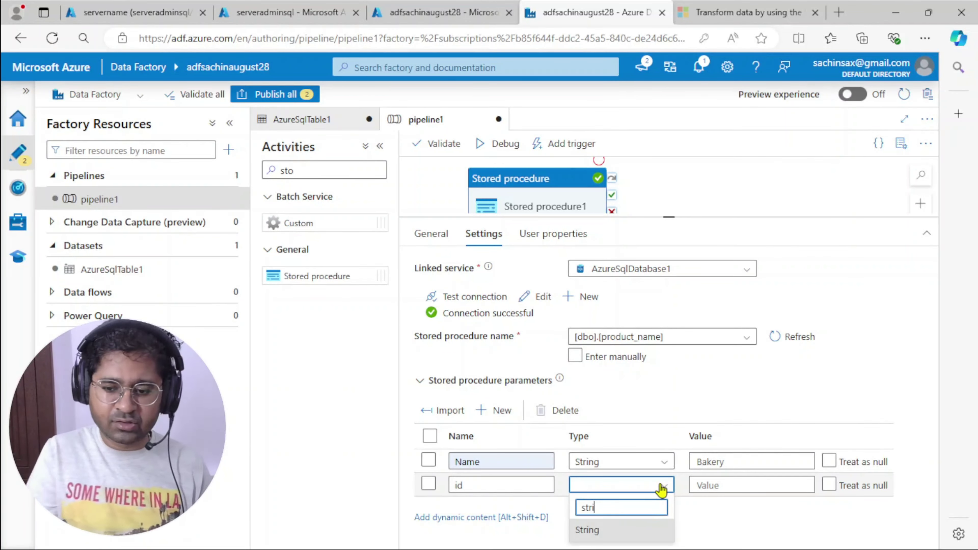
pyautogui.write('i')
pyautogui.click(587, 529)
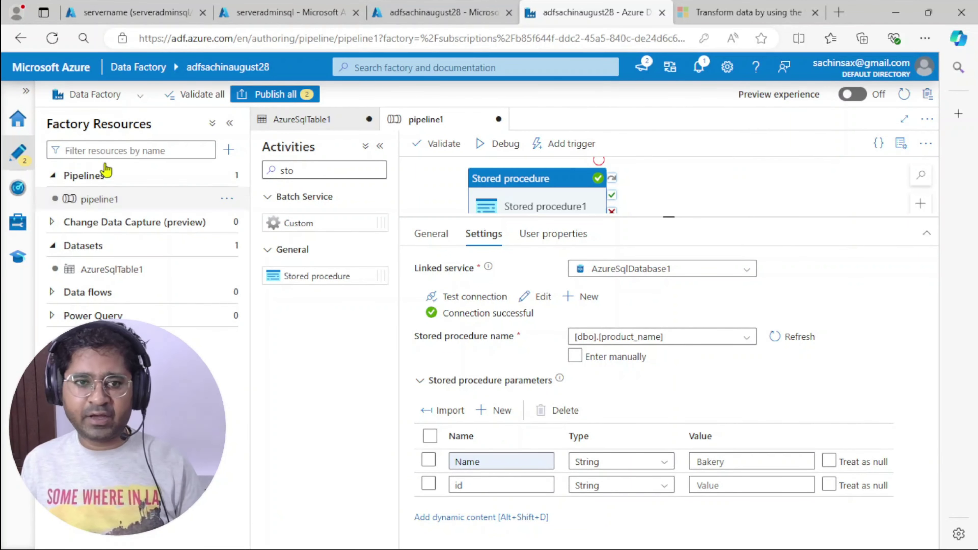
pyautogui.click(114, 18)
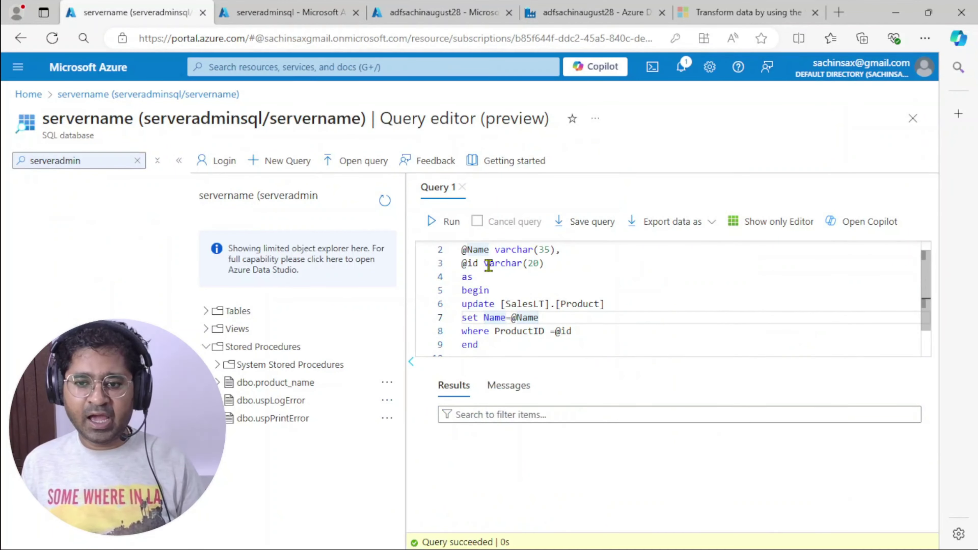
pyautogui.moveTo(485, 263); pyautogui.dragTo(546, 264)
pyautogui.click(605, 275)
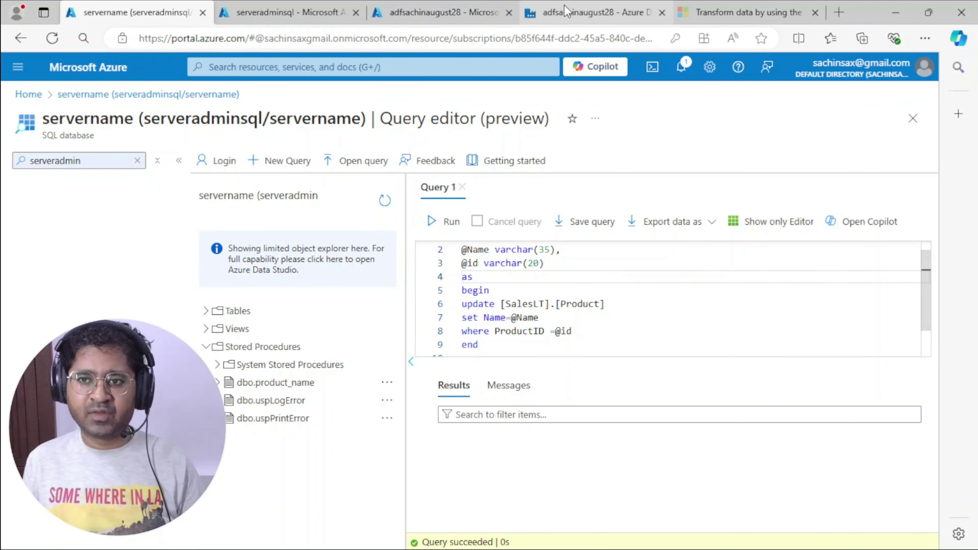
pyautogui.click(591, 12)
pyautogui.click(721, 485)
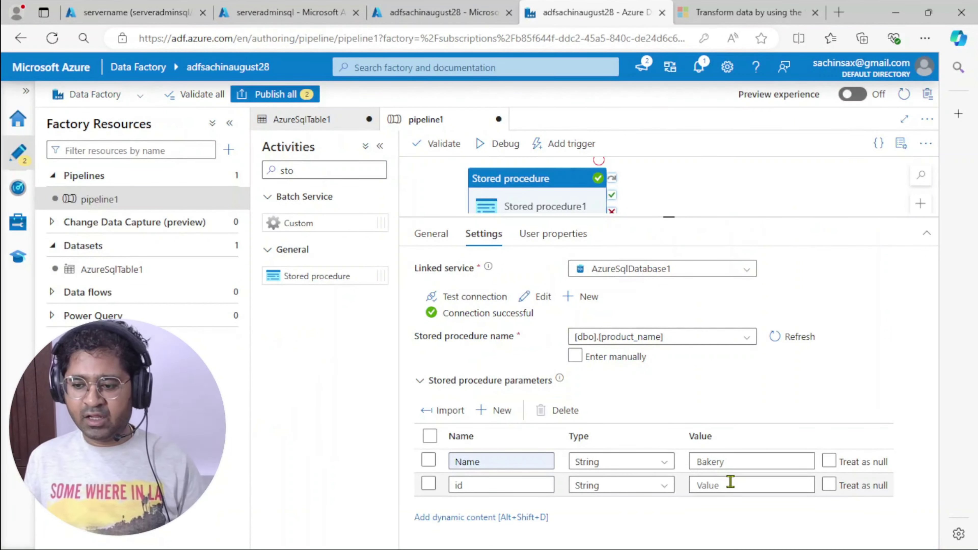
# Switch to the query editor and run only the select statement on [SalesLT].[Product] to list the product IDs.
pyautogui.hotkey('ctrl', '1')
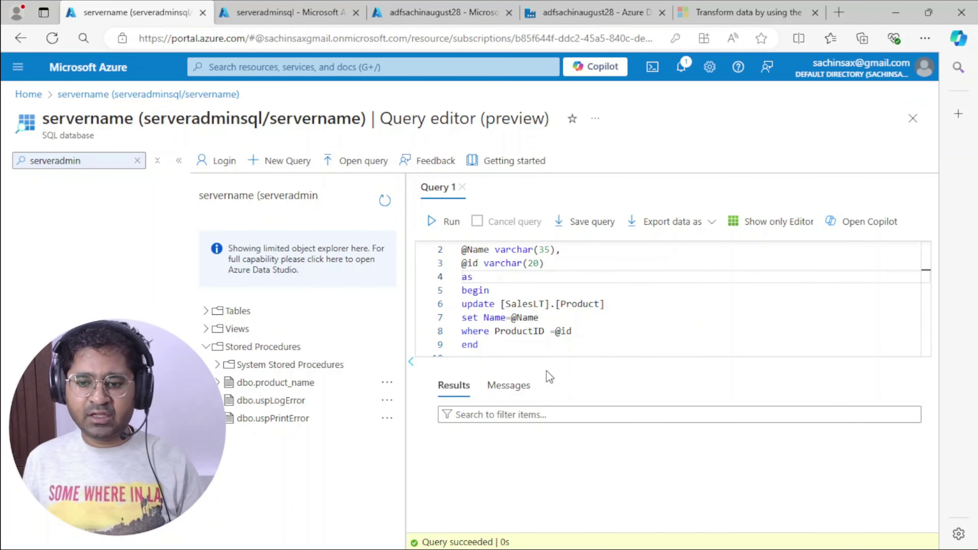
pyautogui.scroll(-2, 538, 327)
pyautogui.moveTo(655, 334); pyautogui.dragTo(446, 327)
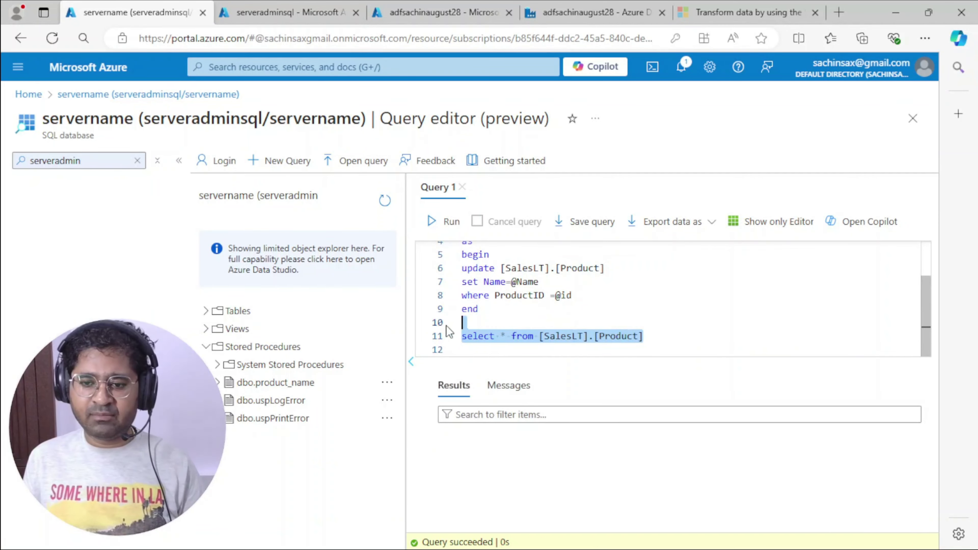
pyautogui.click(447, 221)
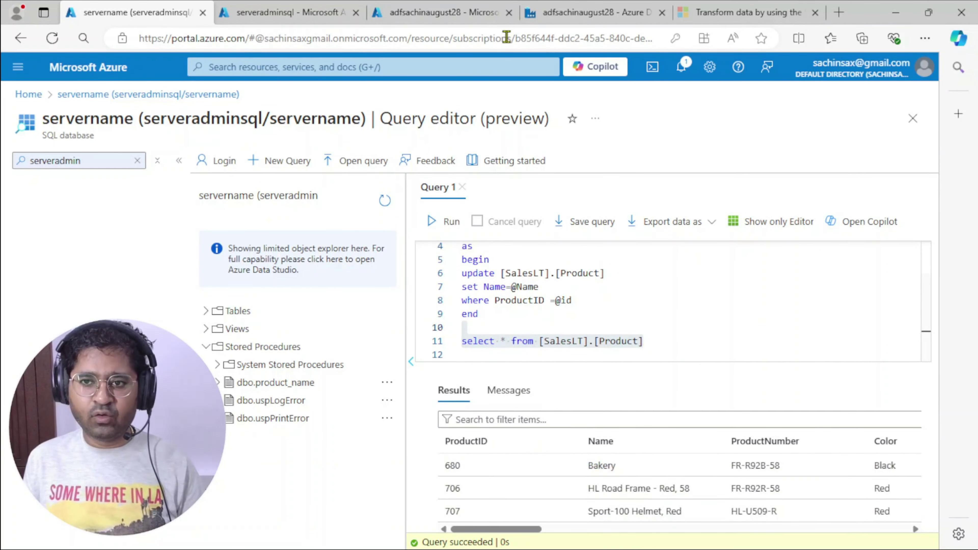
# Set the id parameter's value to 706 in Data Factory and run the pipeline in debug mode.
pyautogui.click(593, 12)
pyautogui.click(722, 485)
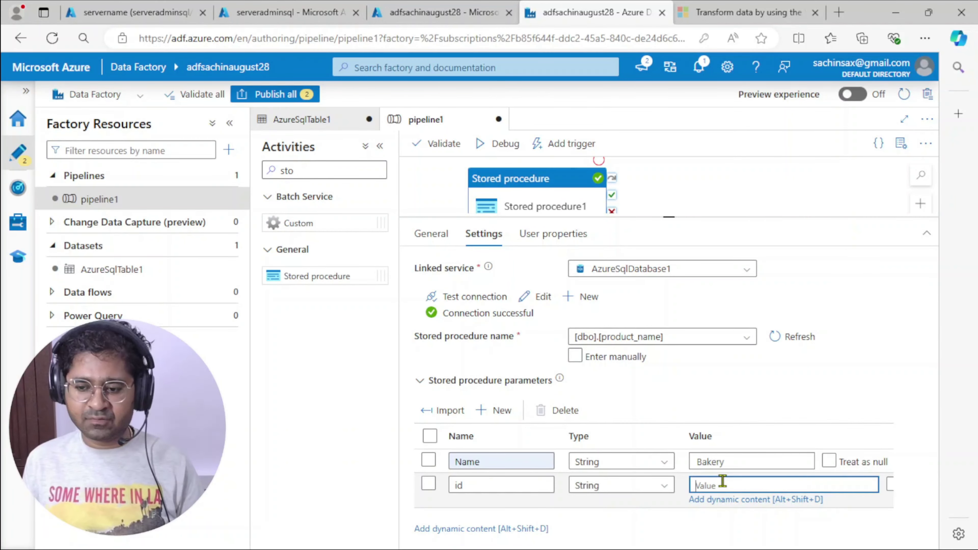
pyautogui.write('7')
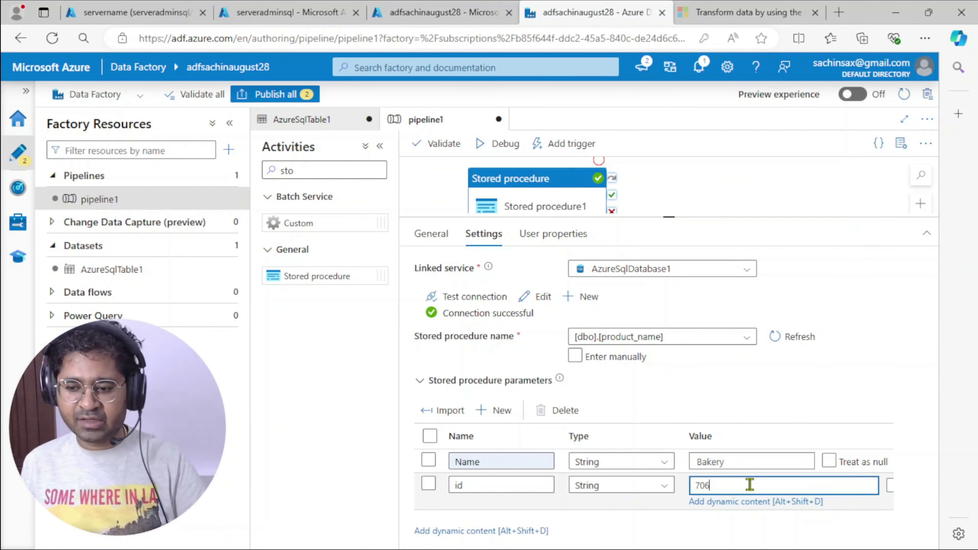
pyautogui.write('06')
pyautogui.click(504, 147)
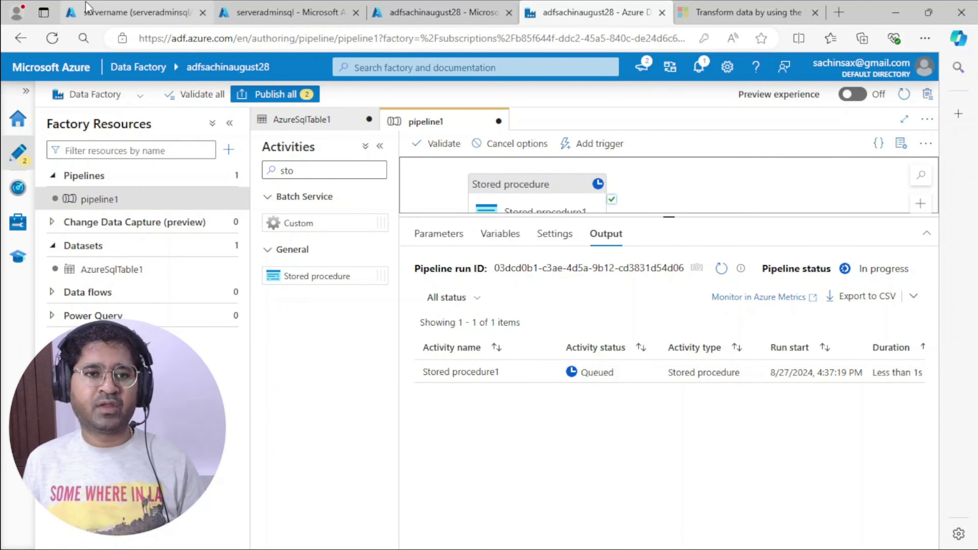
# Rerun only the product select query and inspect the error details of the Stored procedure1 run in Data Factory.
pyautogui.click(131, 12)
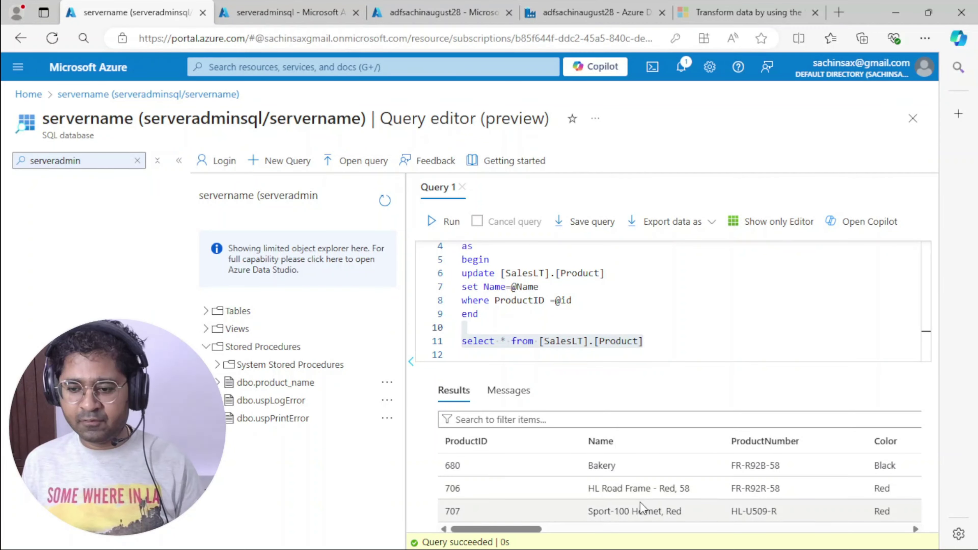
pyautogui.moveTo(651, 342); pyautogui.dragTo(435, 341)
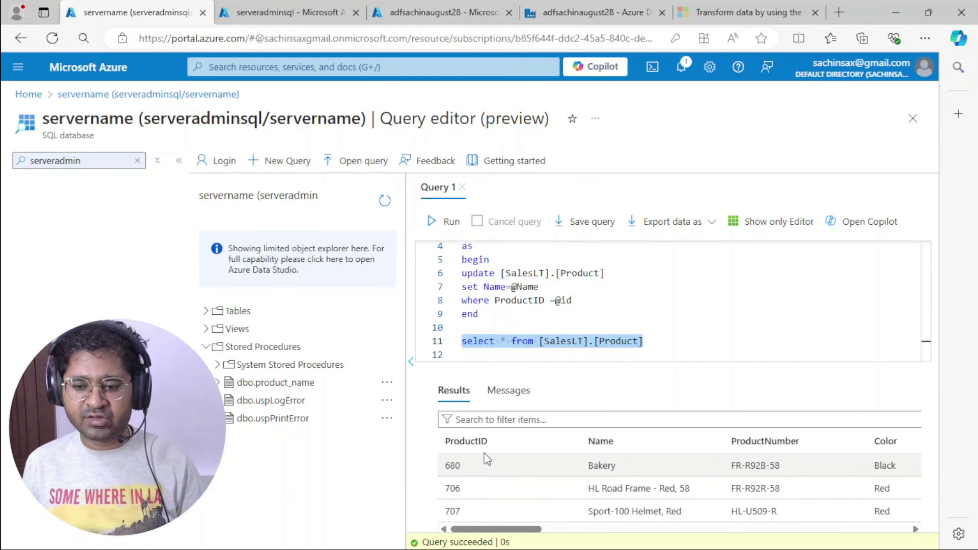
pyautogui.click(454, 236)
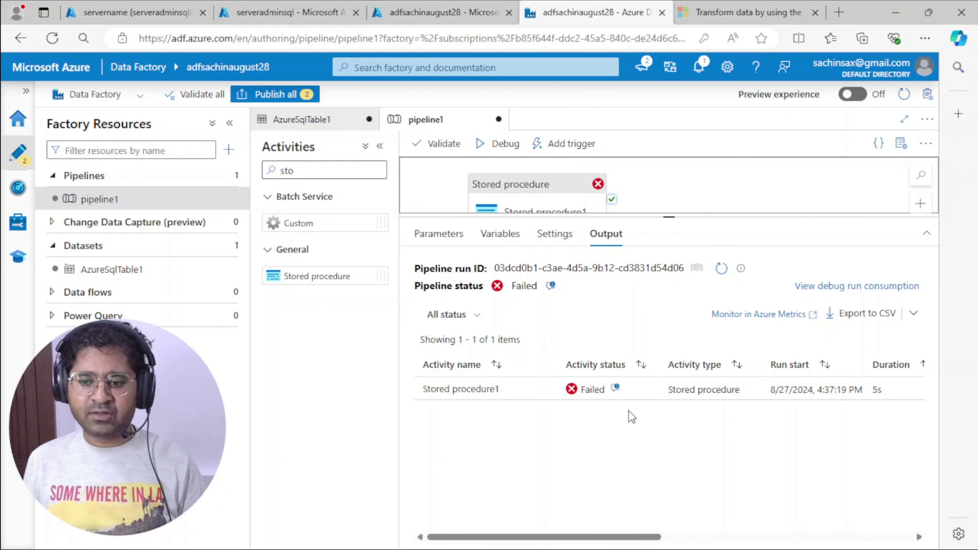
pyautogui.click(617, 390)
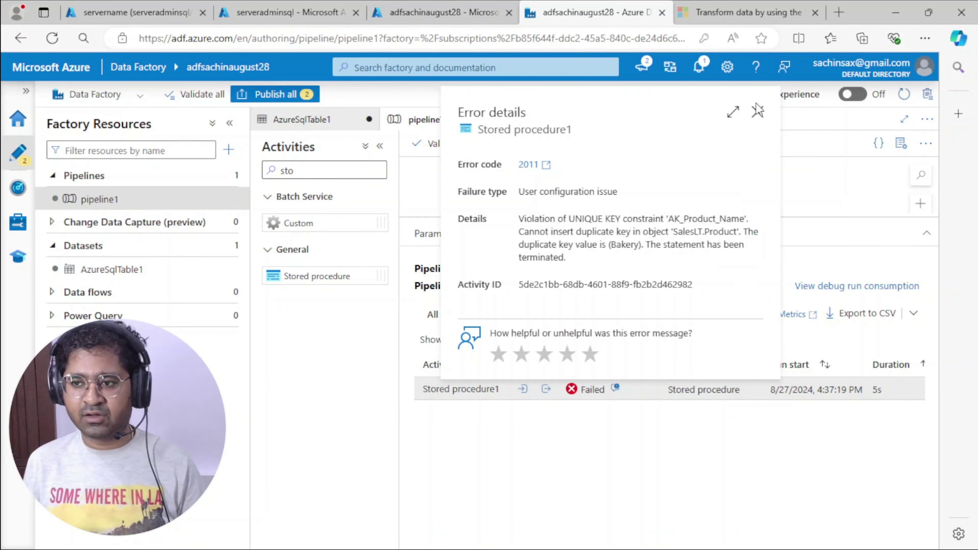
pyautogui.click(757, 112)
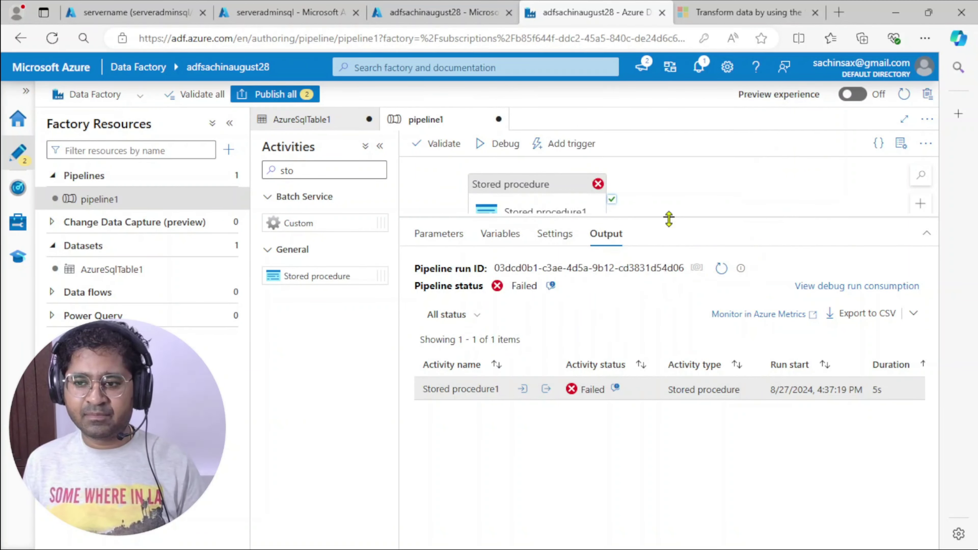
# Reopen the Stored procedure1 activity's settings and set the Name parameter's value to Luke Warm.
pyautogui.moveTo(669, 219); pyautogui.dragTo(670, 295)
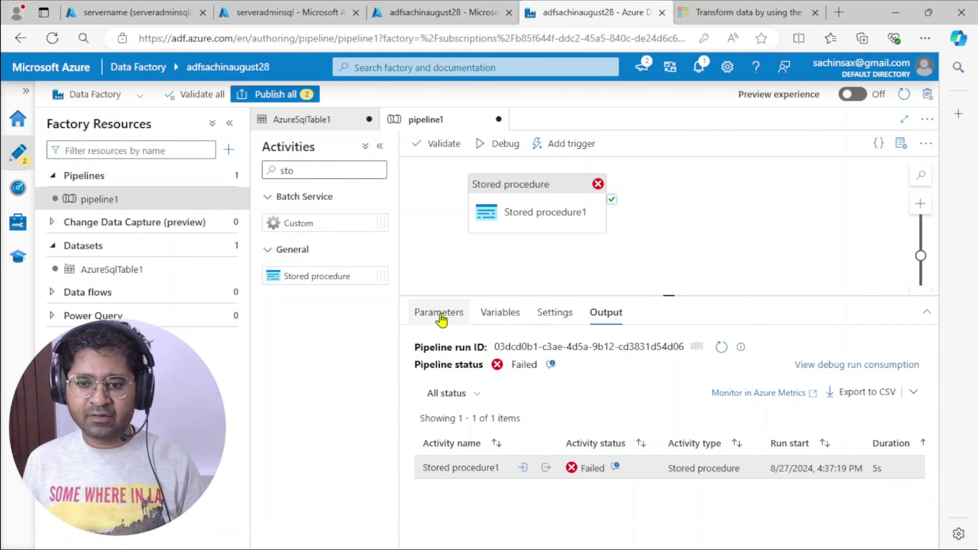
pyautogui.click(537, 215)
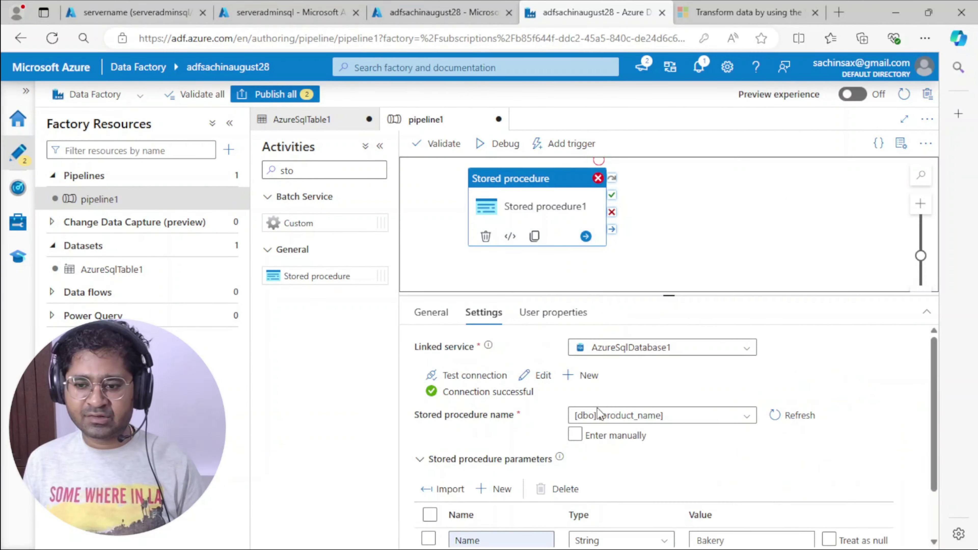
pyautogui.scroll(-2, 690, 468)
pyautogui.click(738, 479)
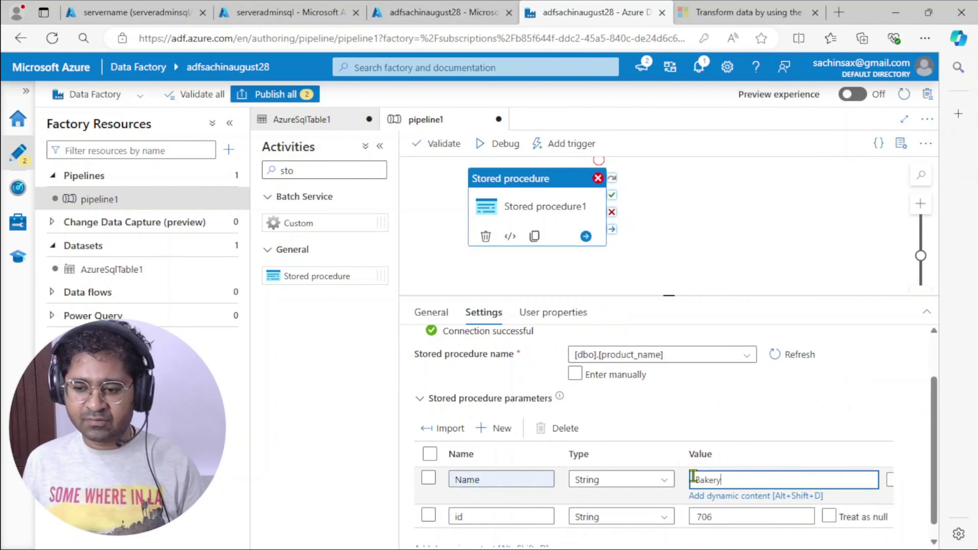
pyautogui.moveTo(728, 479); pyautogui.dragTo(686, 486)
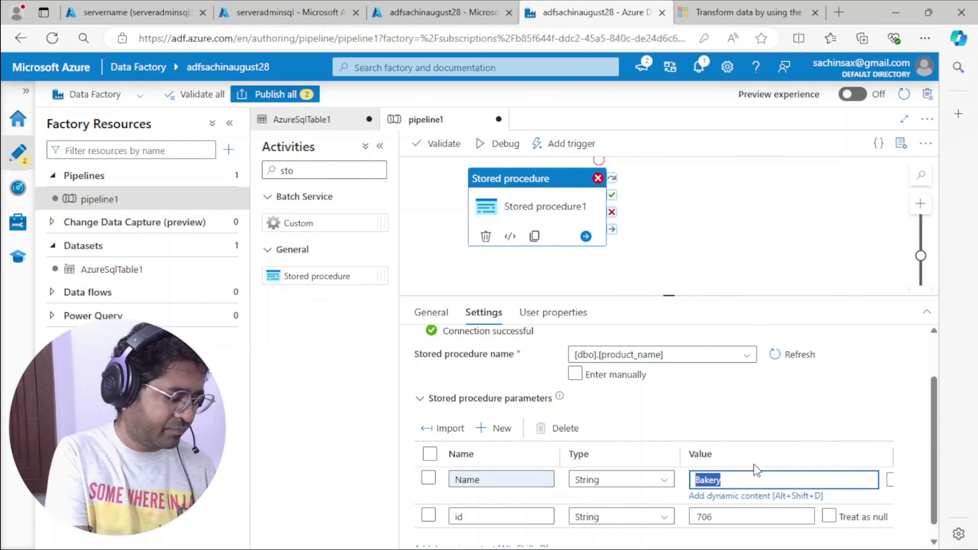
pyautogui.write('Luke Wa')
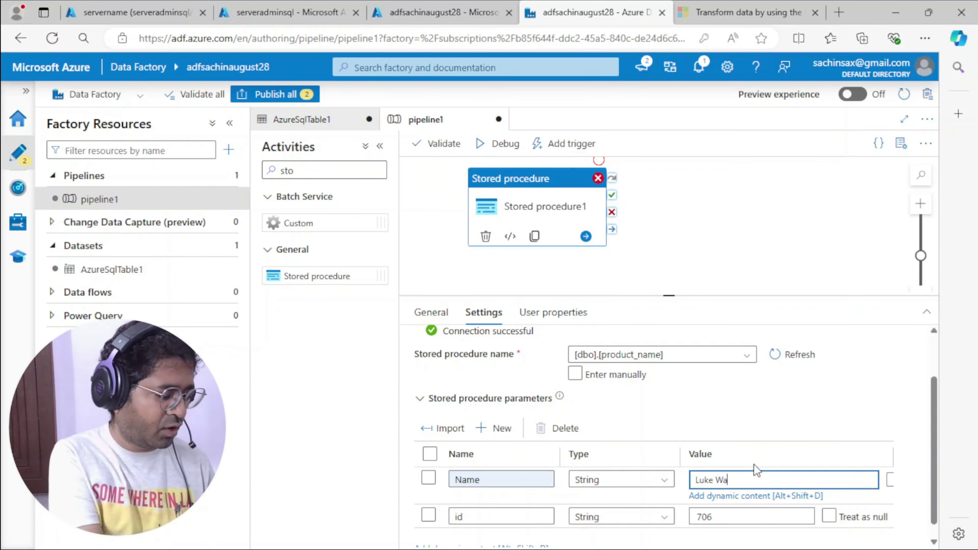
pyautogui.write('rm')
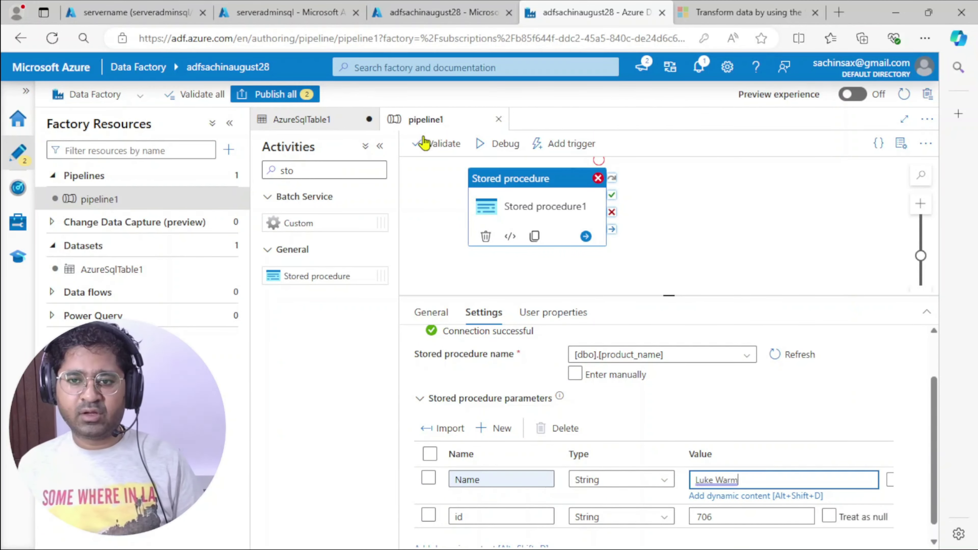
# Run the pipeline in debug mode again and view the output of the Stored procedure1 activity.
pyautogui.click(501, 144)
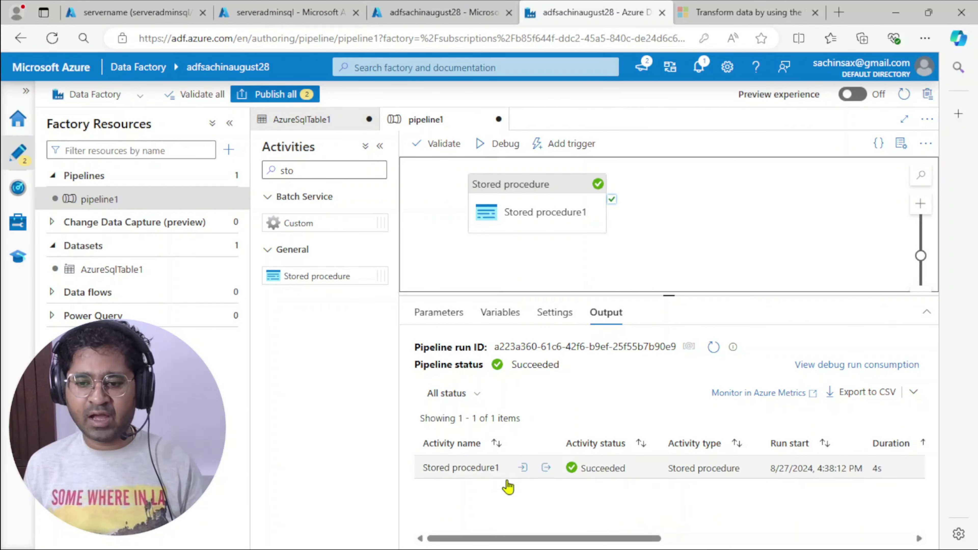
pyautogui.click(546, 468)
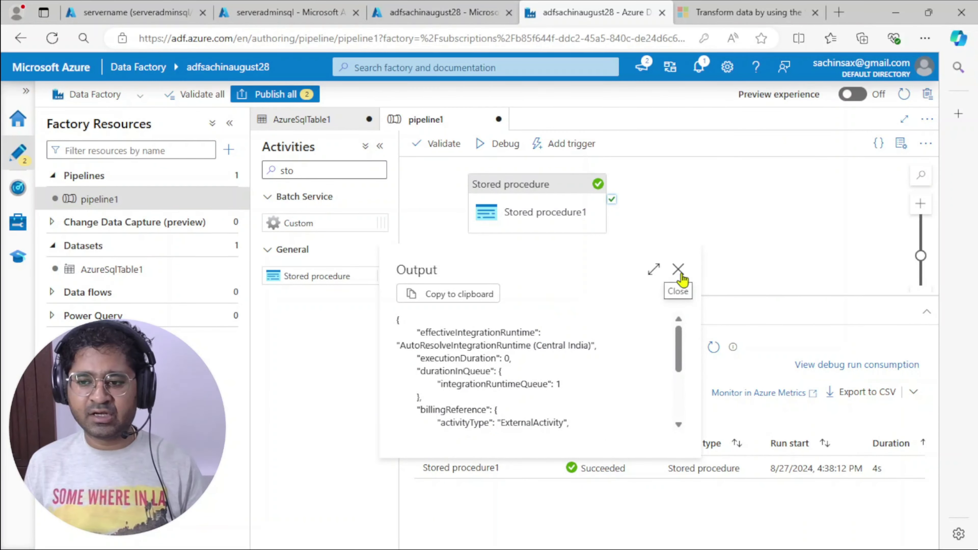
pyautogui.click(678, 269)
# Switch to the query editor, rerun only the select query, and check the name of product 706.
pyautogui.click(146, 15)
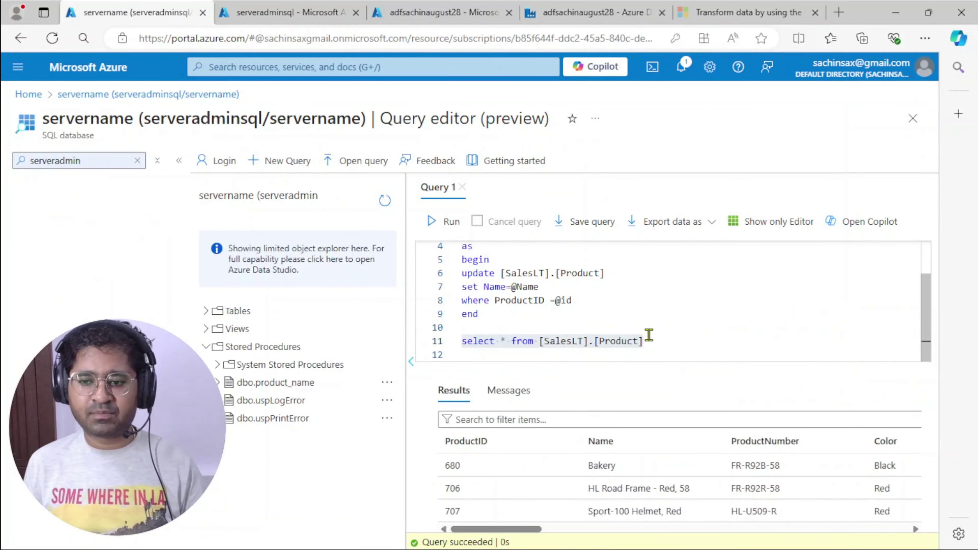
pyautogui.moveTo(654, 339); pyautogui.dragTo(453, 345)
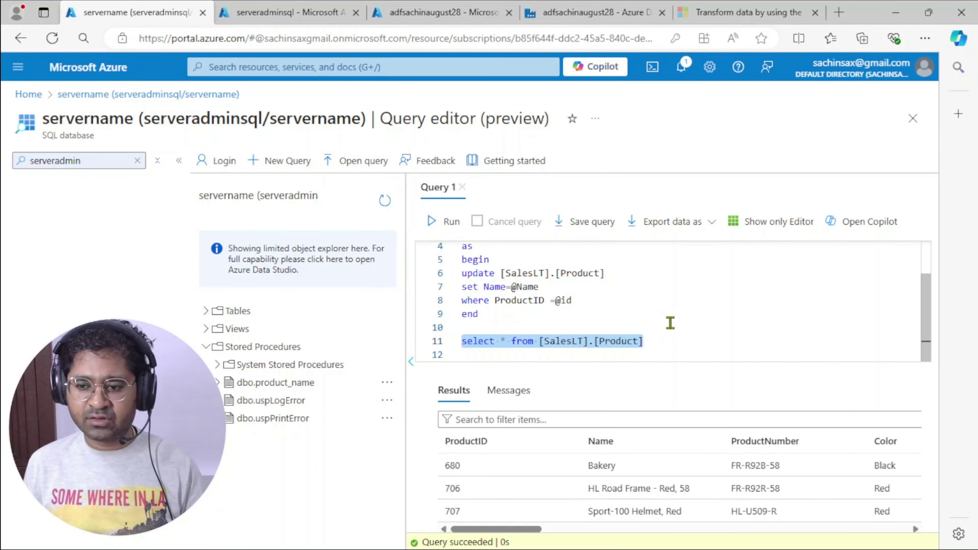
pyautogui.click(444, 223)
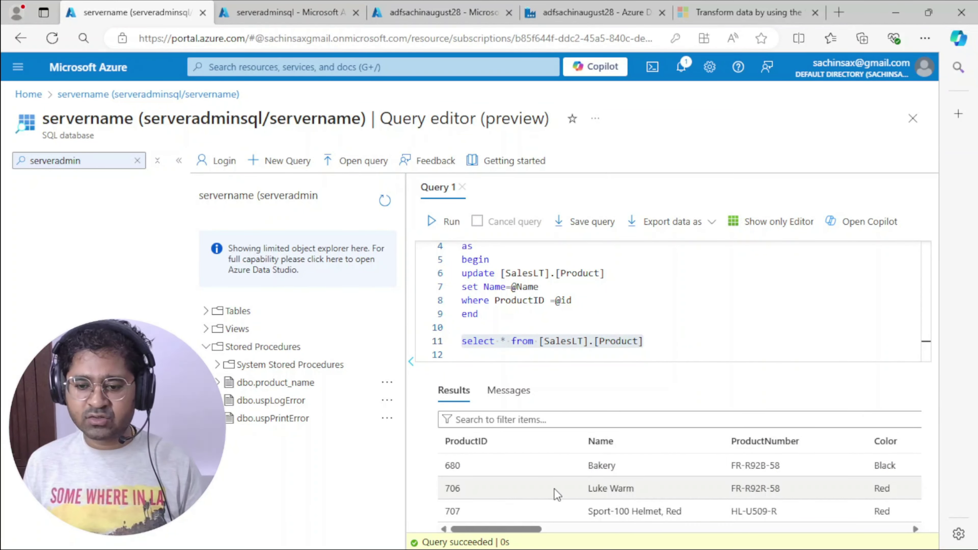
pyautogui.doubleClick(597, 487)
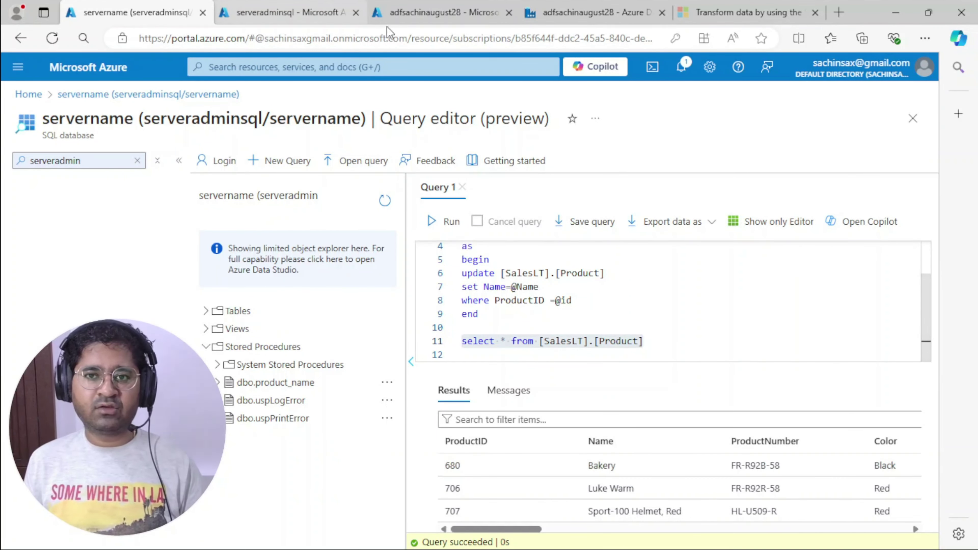
# Return to pipeline1 in Data Factory and enlarge the canvas to review the Stored procedure1 activity.
pyautogui.click(389, 13)
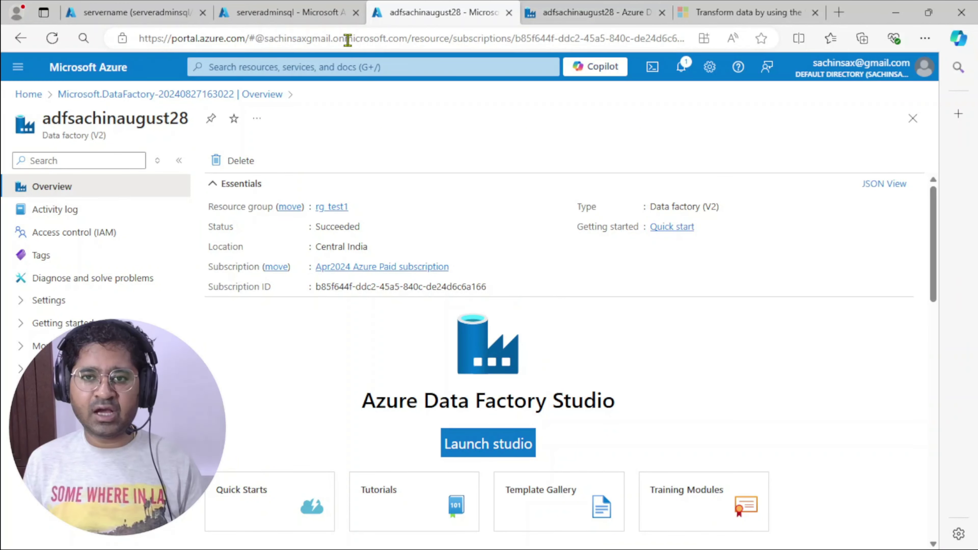
pyautogui.click(595, 13)
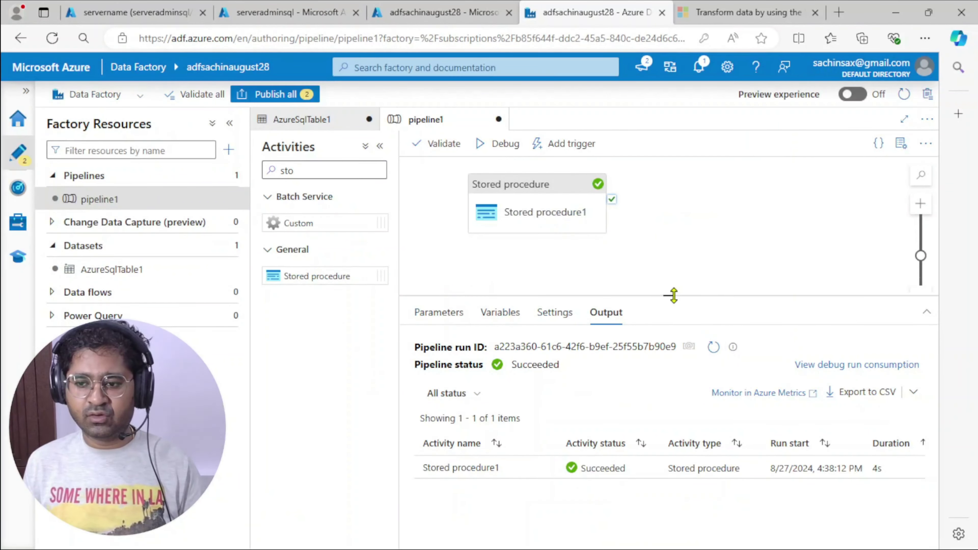
pyautogui.moveTo(673, 296); pyautogui.dragTo(663, 375)
pyautogui.click(546, 219)
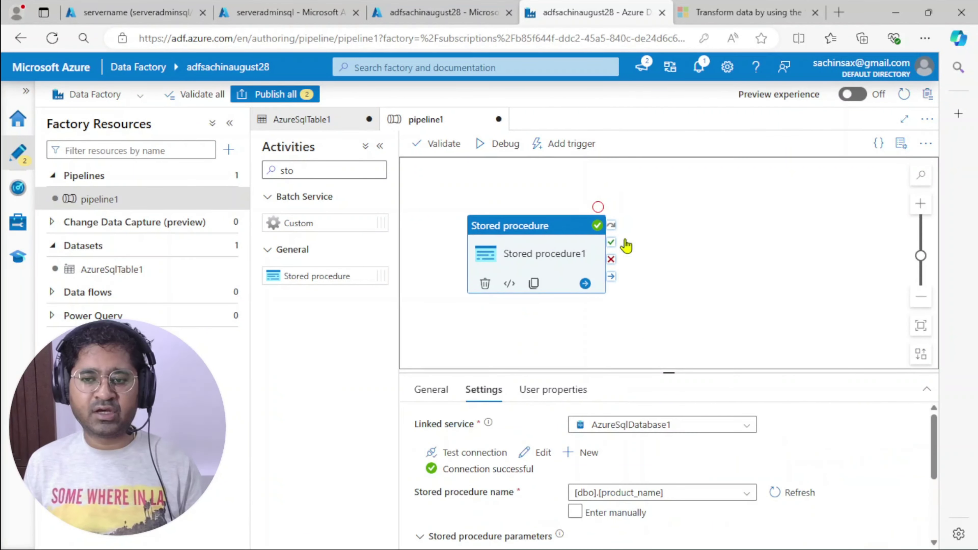
pyautogui.click(594, 313)
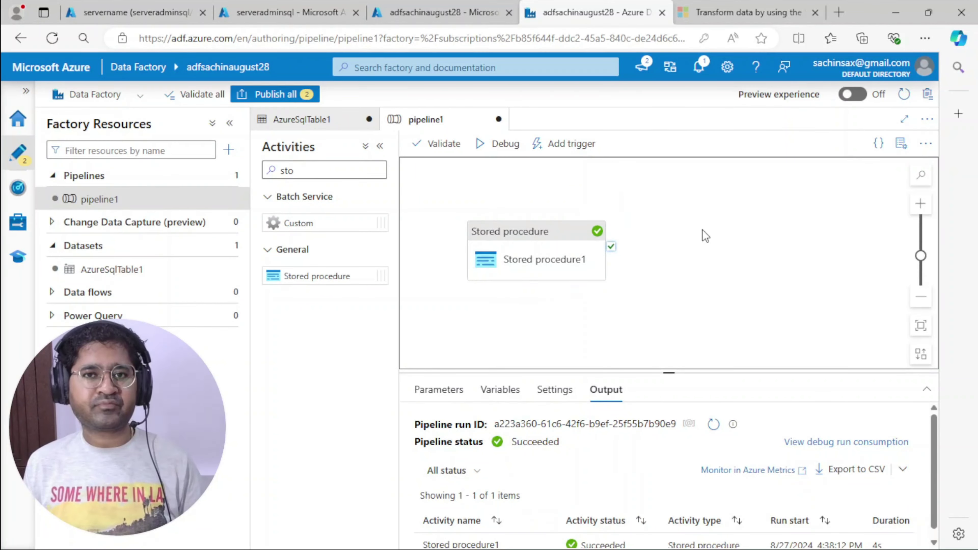